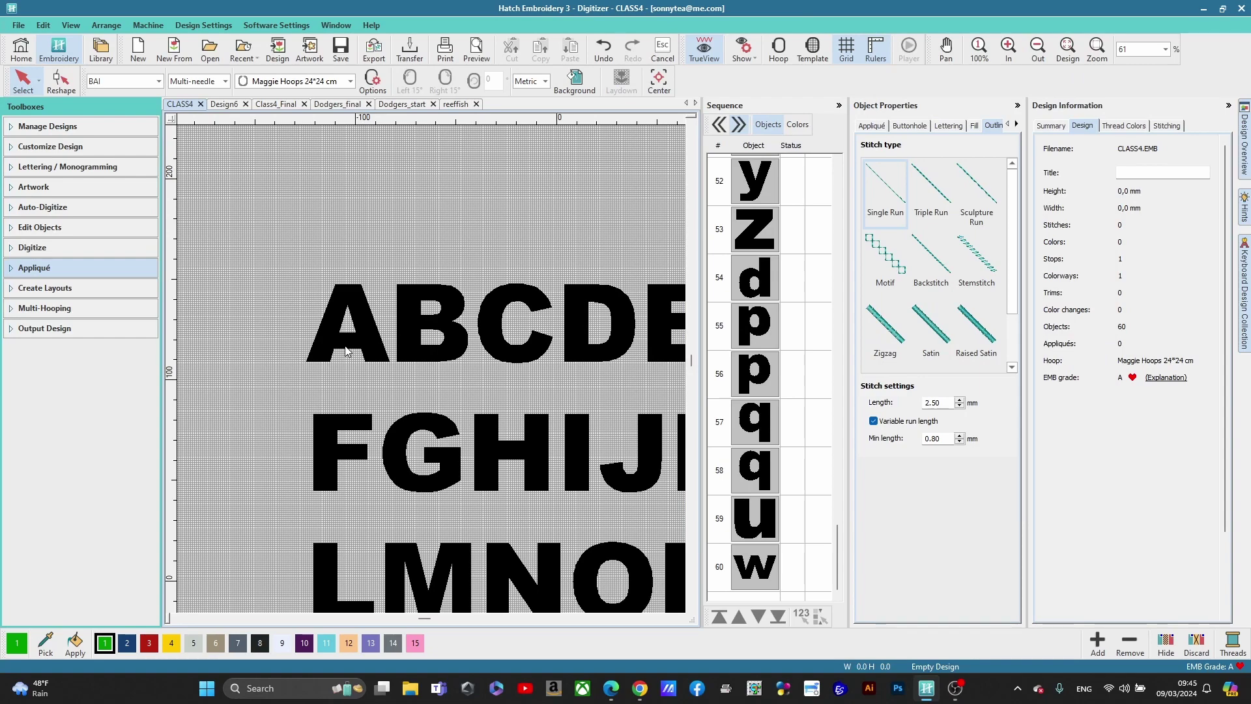
Step: Digitize a satin block from the A's left-leg corners, creating object 61 with 370 stitches
scroll(338, 351, up, 3)
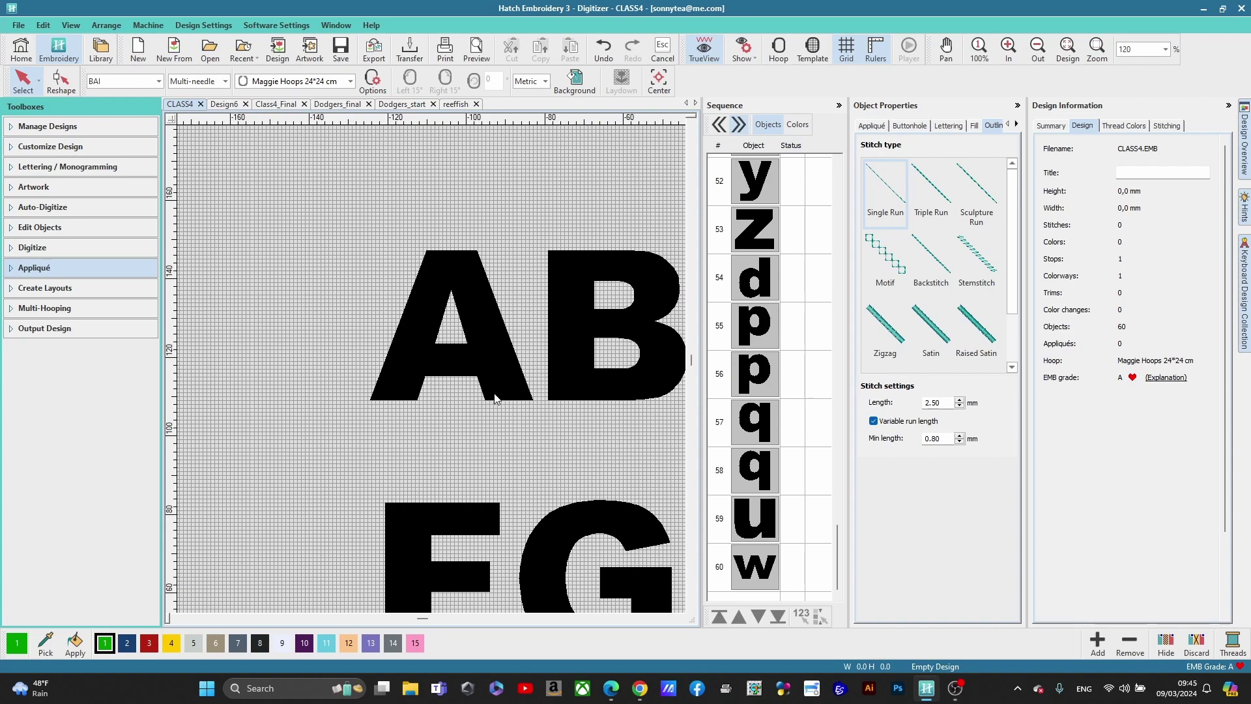
scroll(432, 373, up, 2)
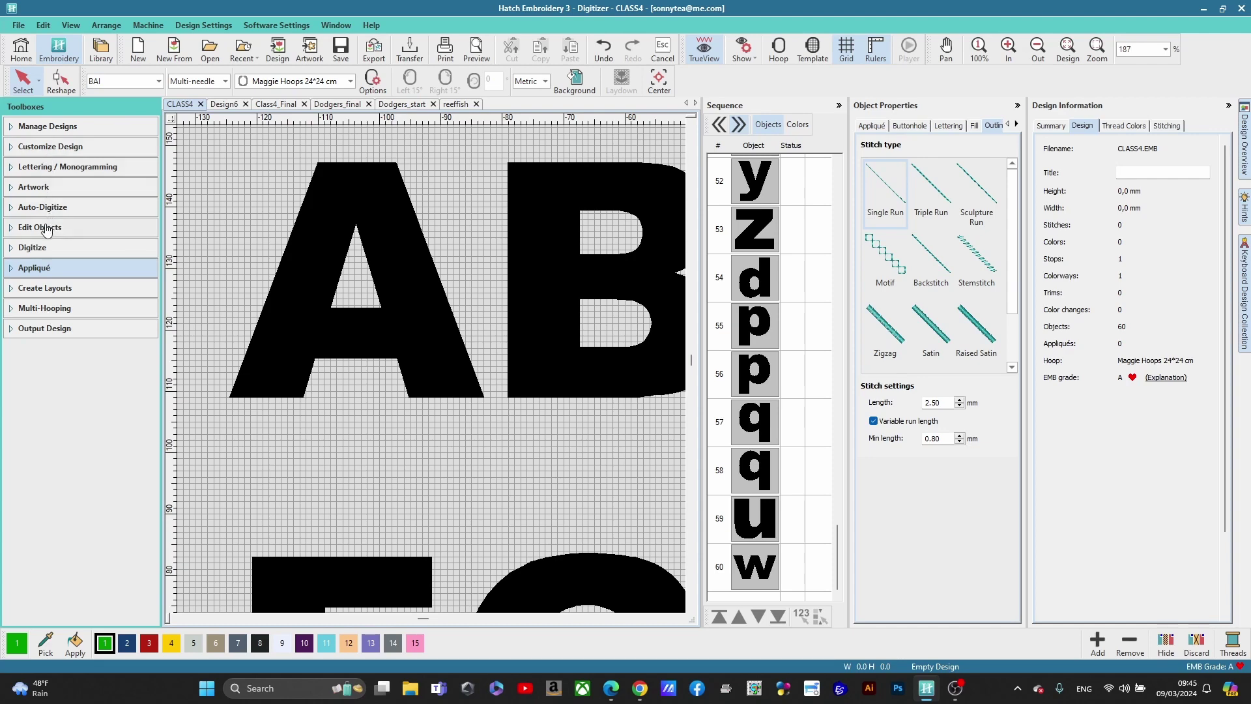
click(46, 247)
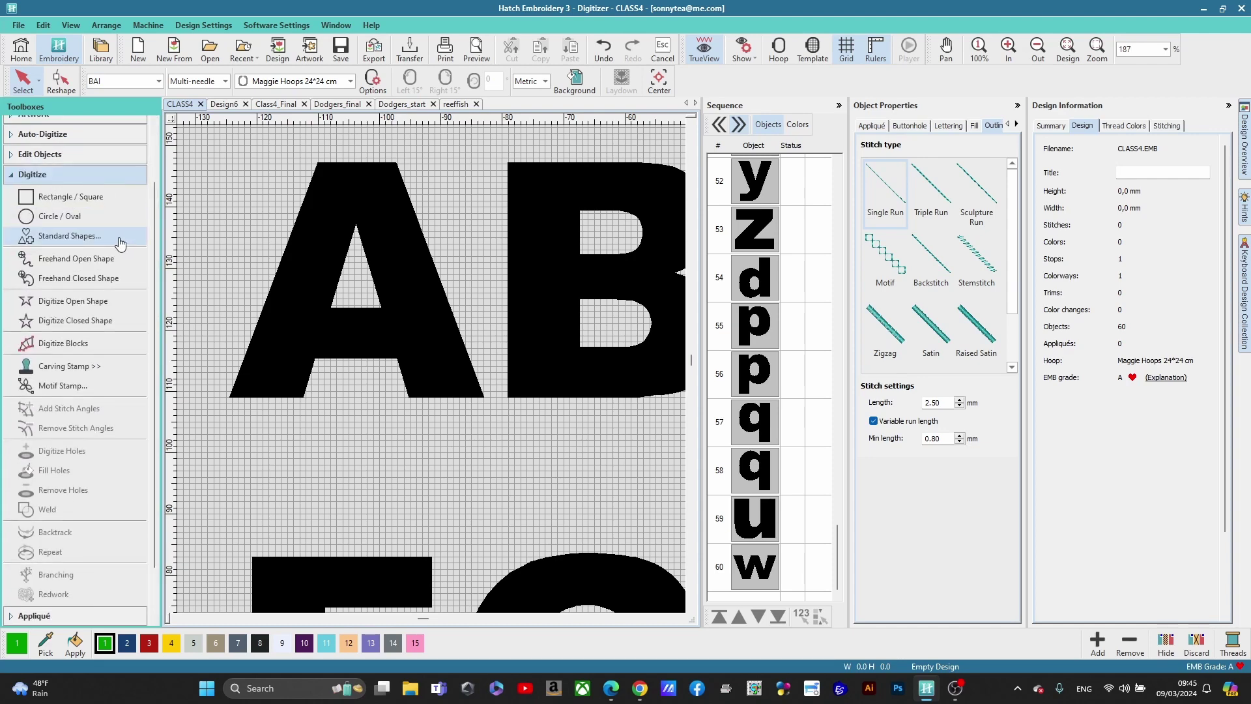
click(76, 344)
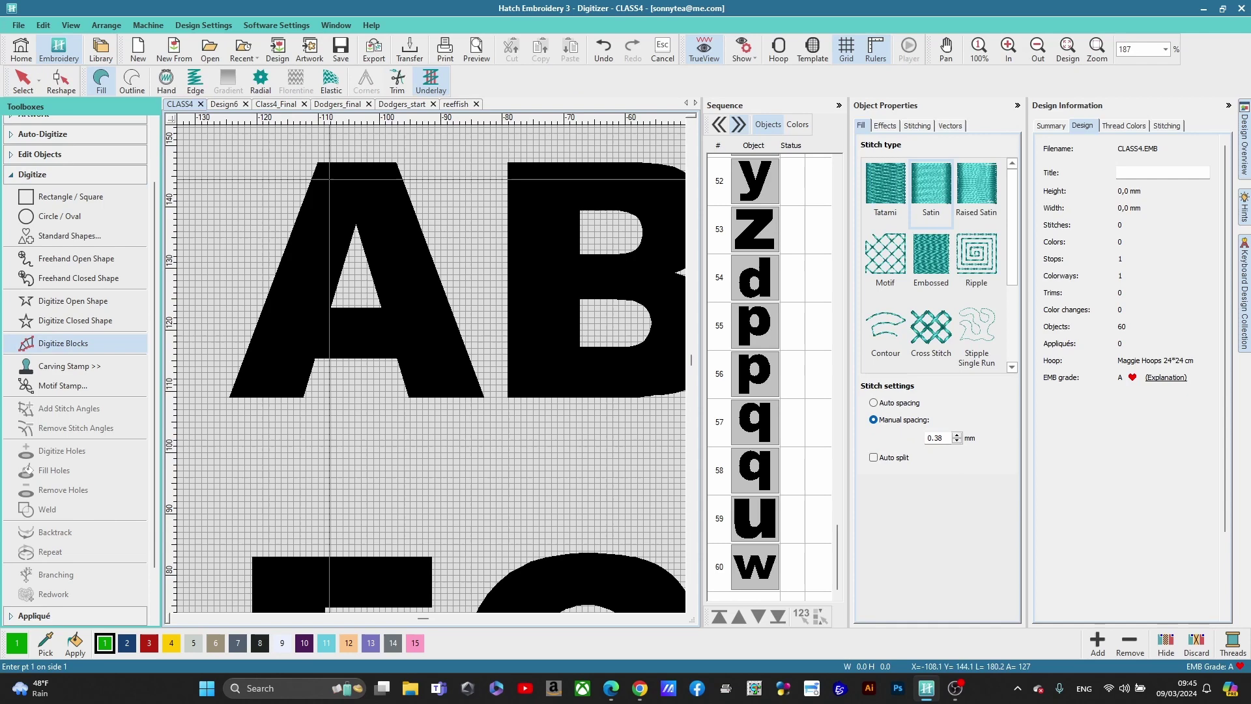
click(315, 162)
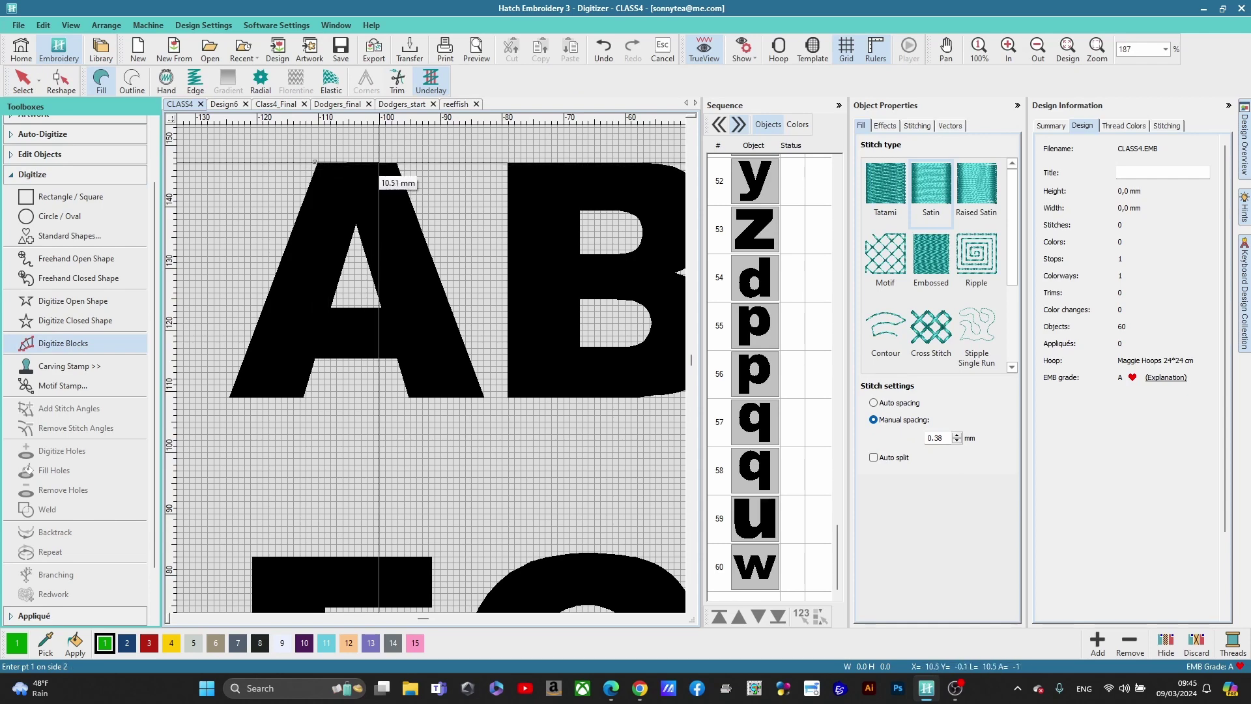
click(230, 396)
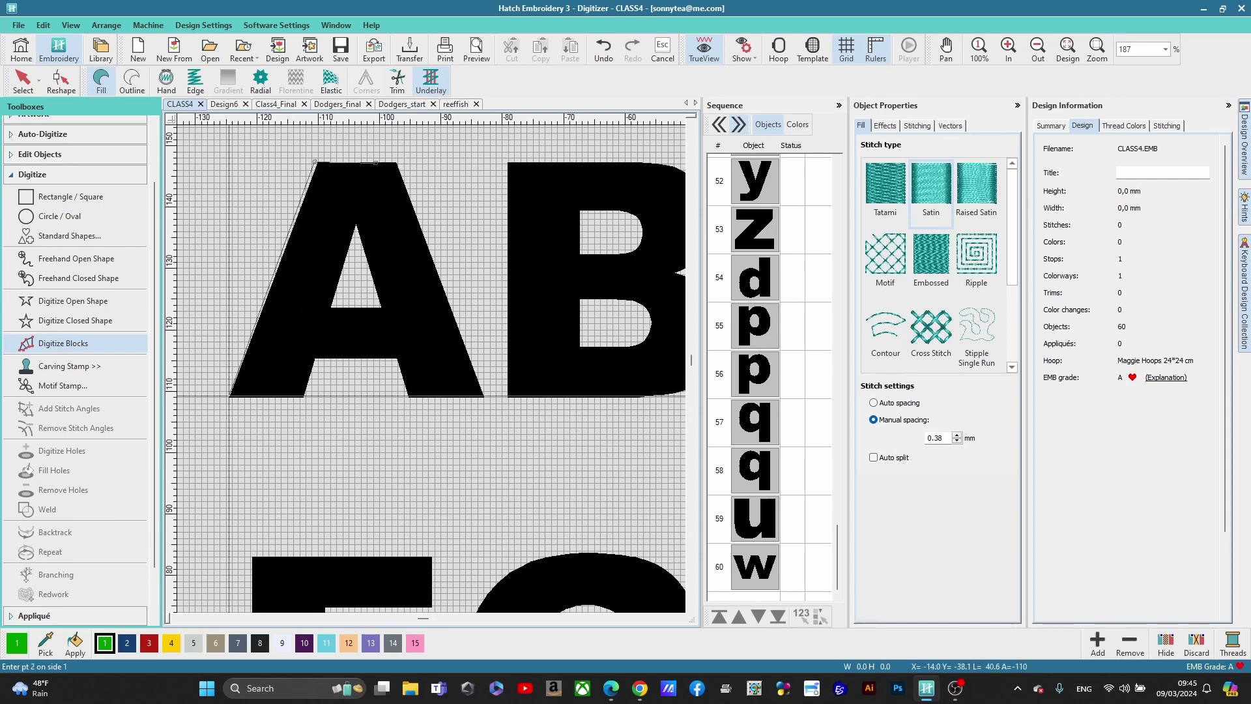
click(376, 162)
click(303, 398)
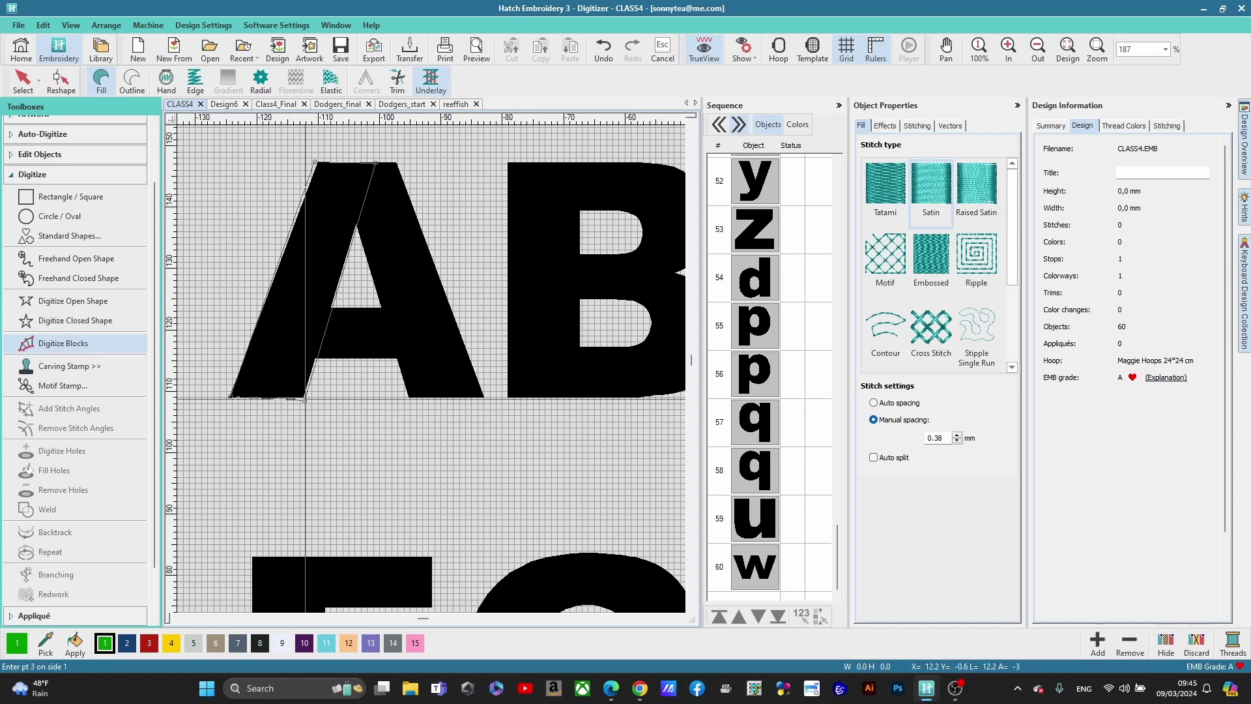
key(Return)
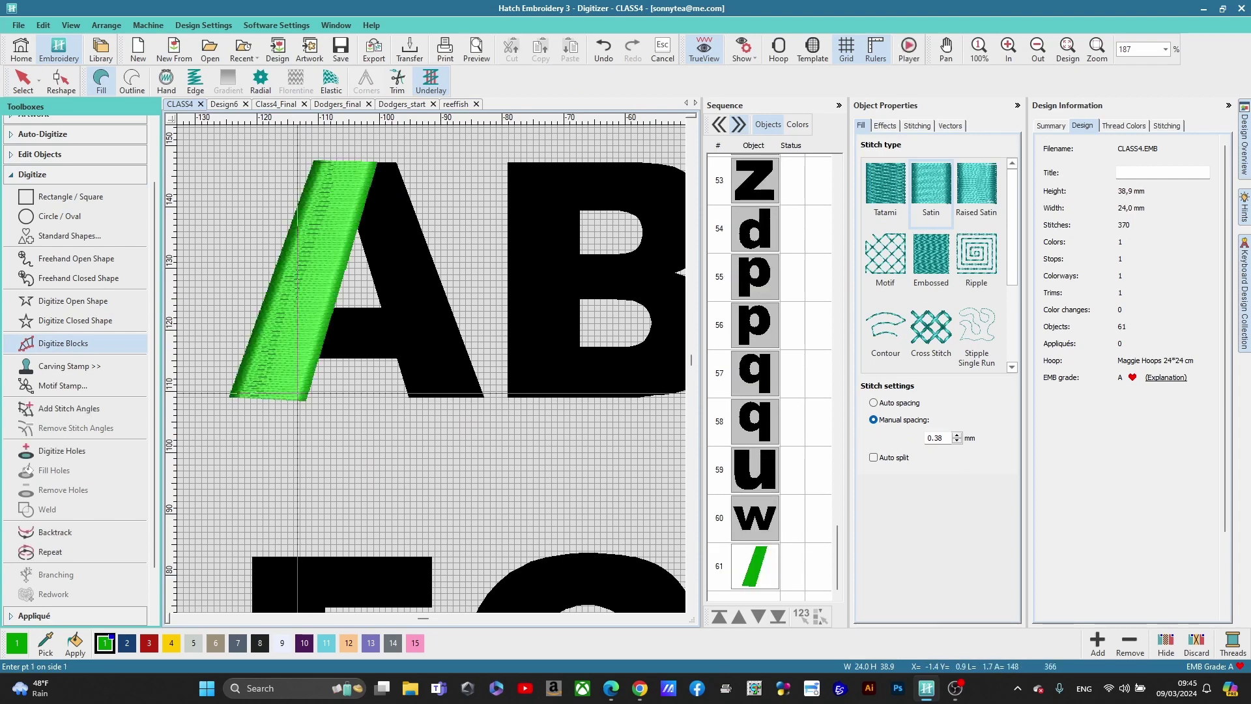
key(Escape)
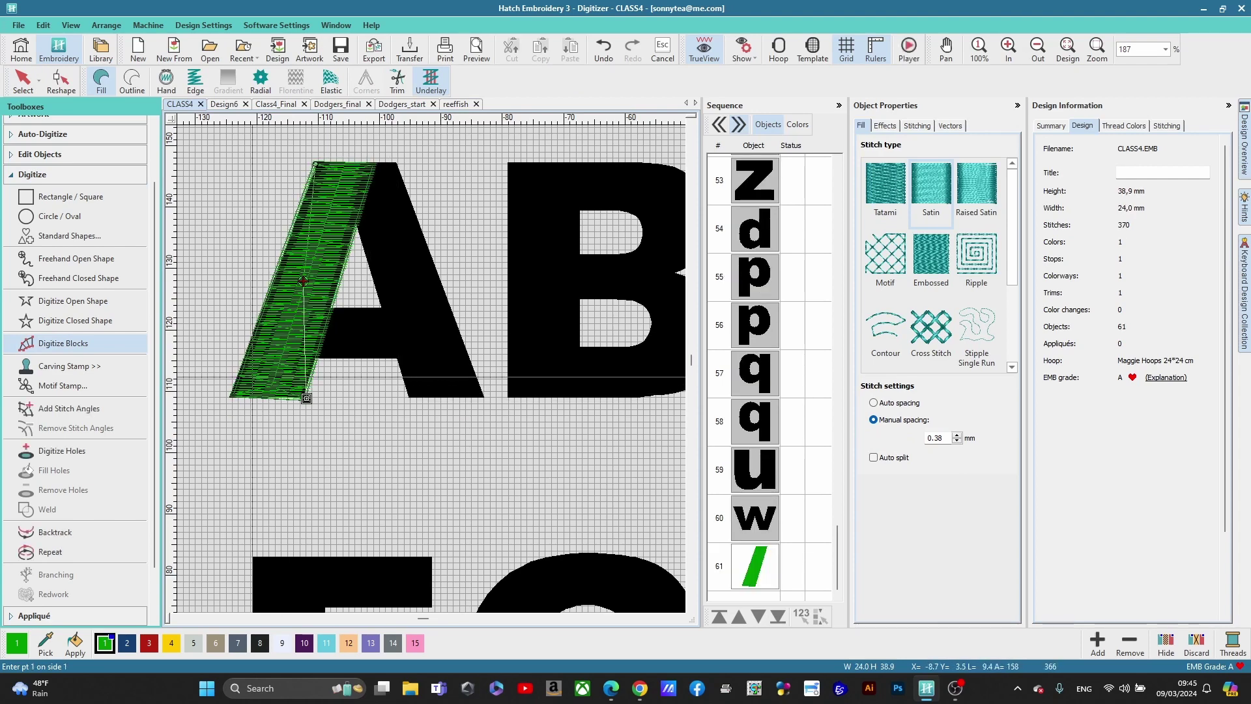
key(h)
scroll(305, 399, up, 8)
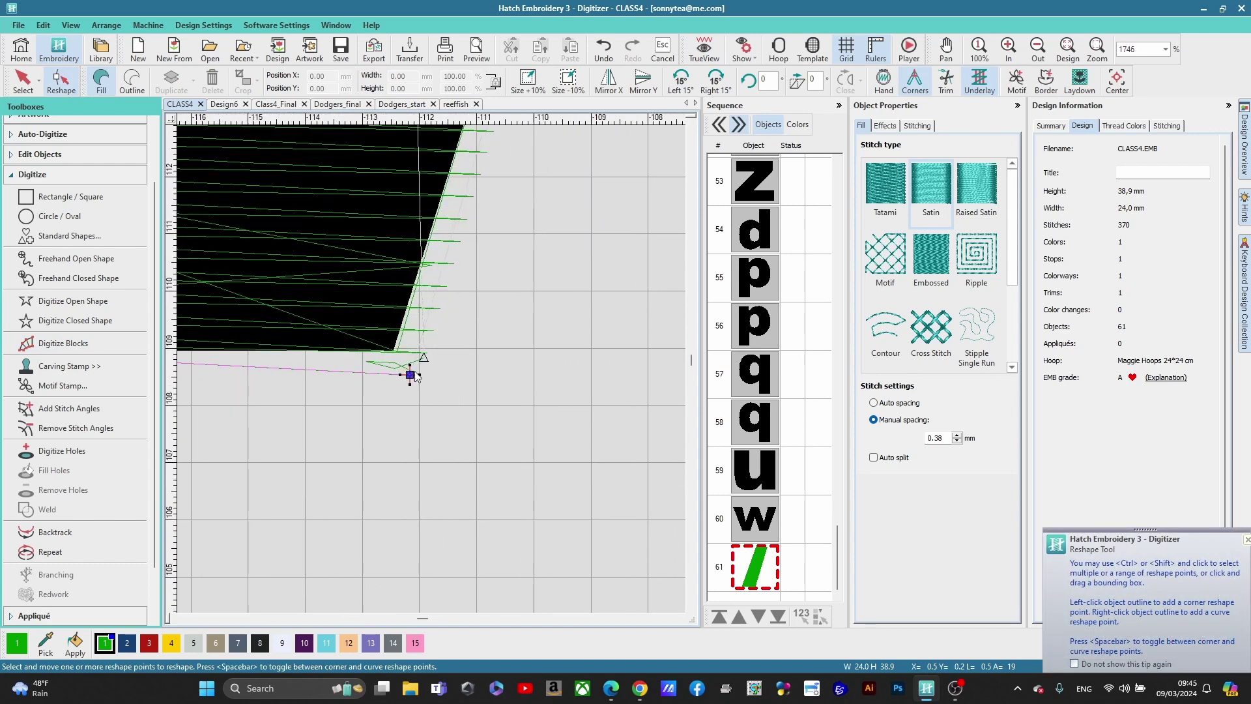
Step: Align the stripe's bottom-right and bottom-left corners with the A's base outline
drag(416, 377, 398, 355)
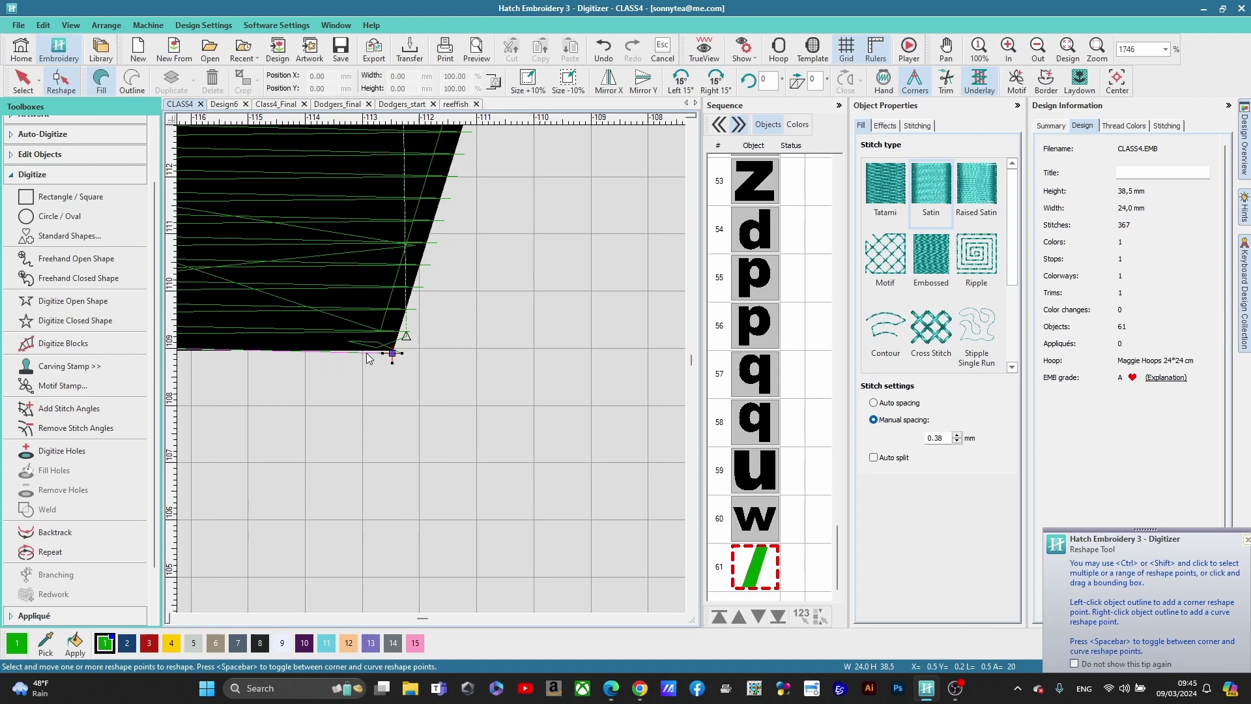
scroll(368, 357, down, 1)
scroll(424, 365, left, 5)
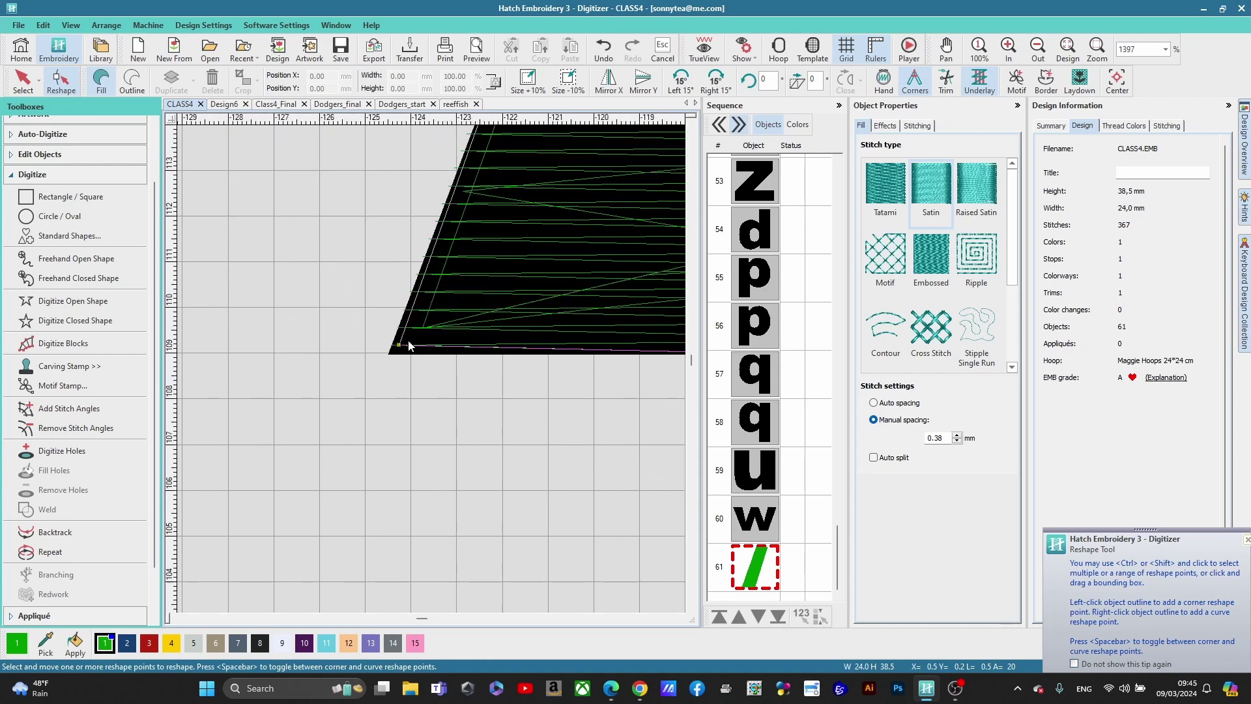
drag(401, 346, 390, 355)
scroll(433, 371, down, 5)
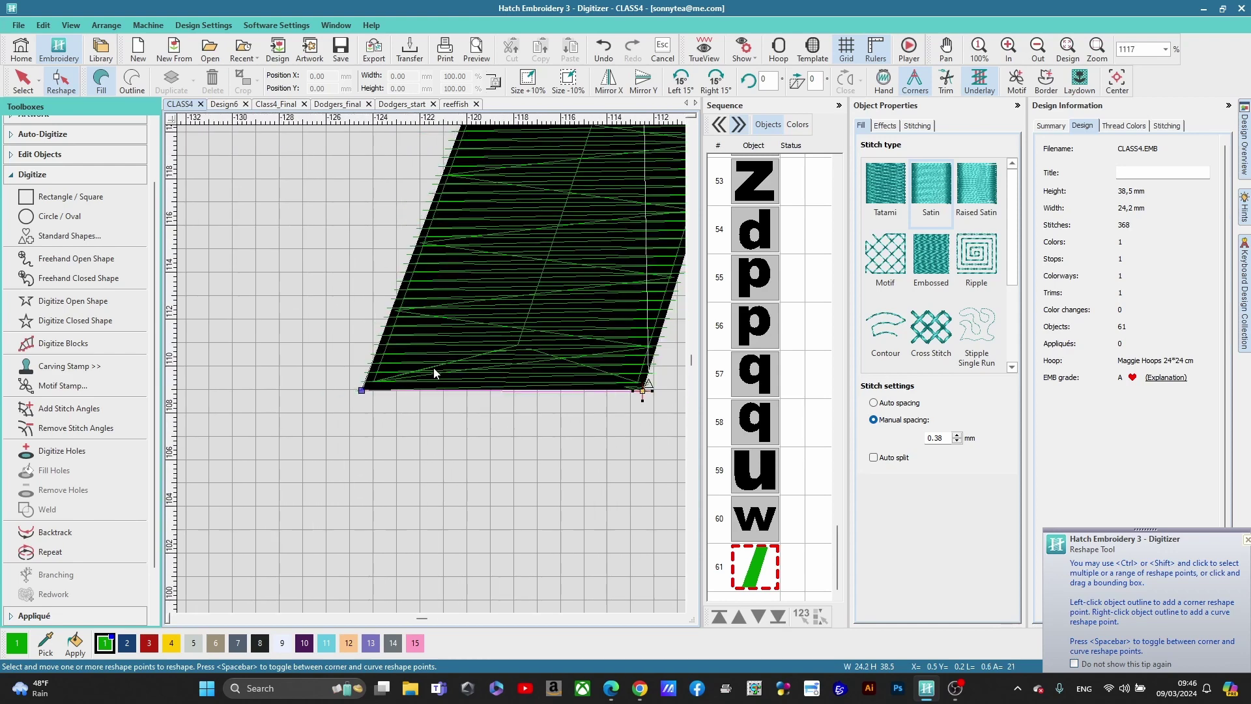
scroll(469, 293, down, 3)
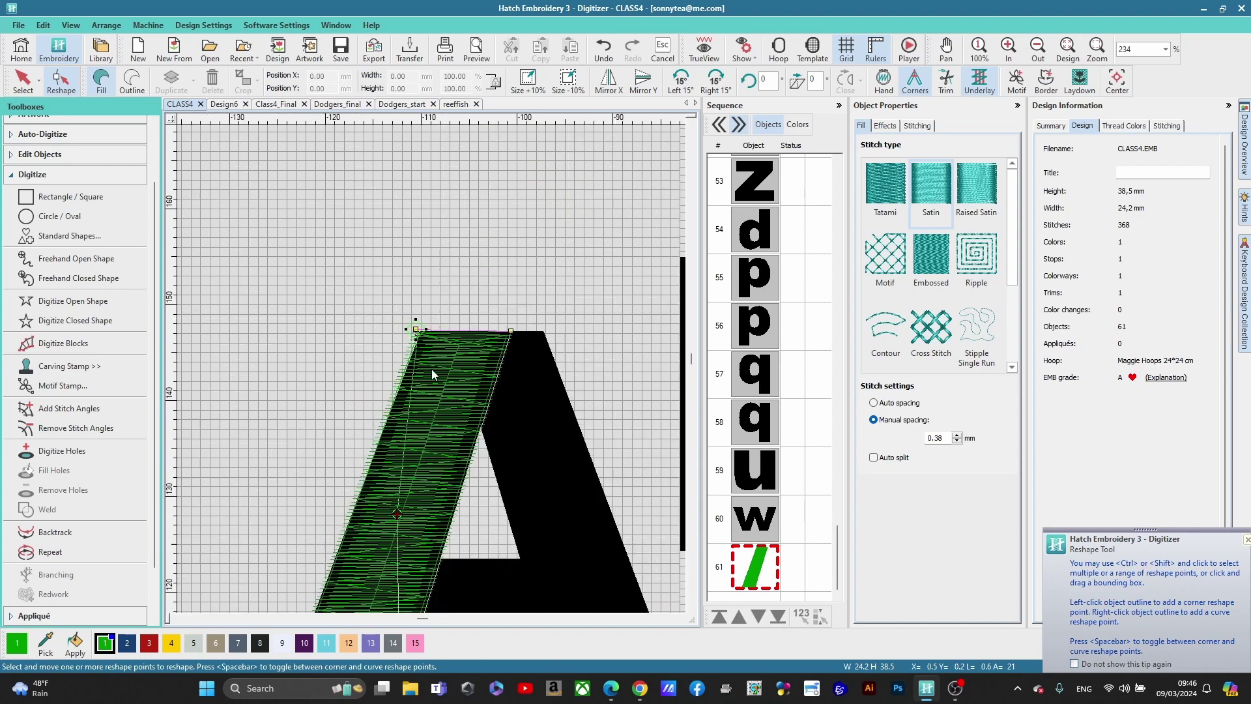
scroll(431, 369, up, 4)
scroll(431, 369, up, 1)
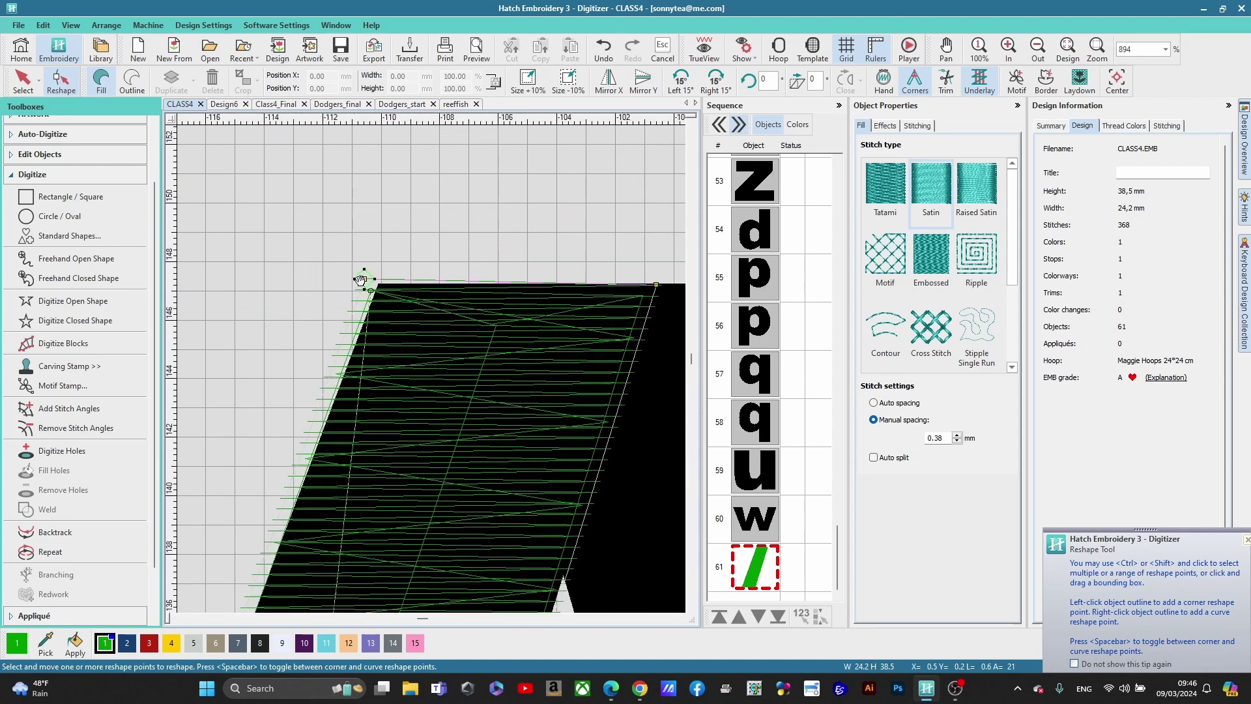
Step: Fit the stripe's top-left and top-right corners to the A's top edge, leaving 363 stitches
drag(364, 279, 376, 282)
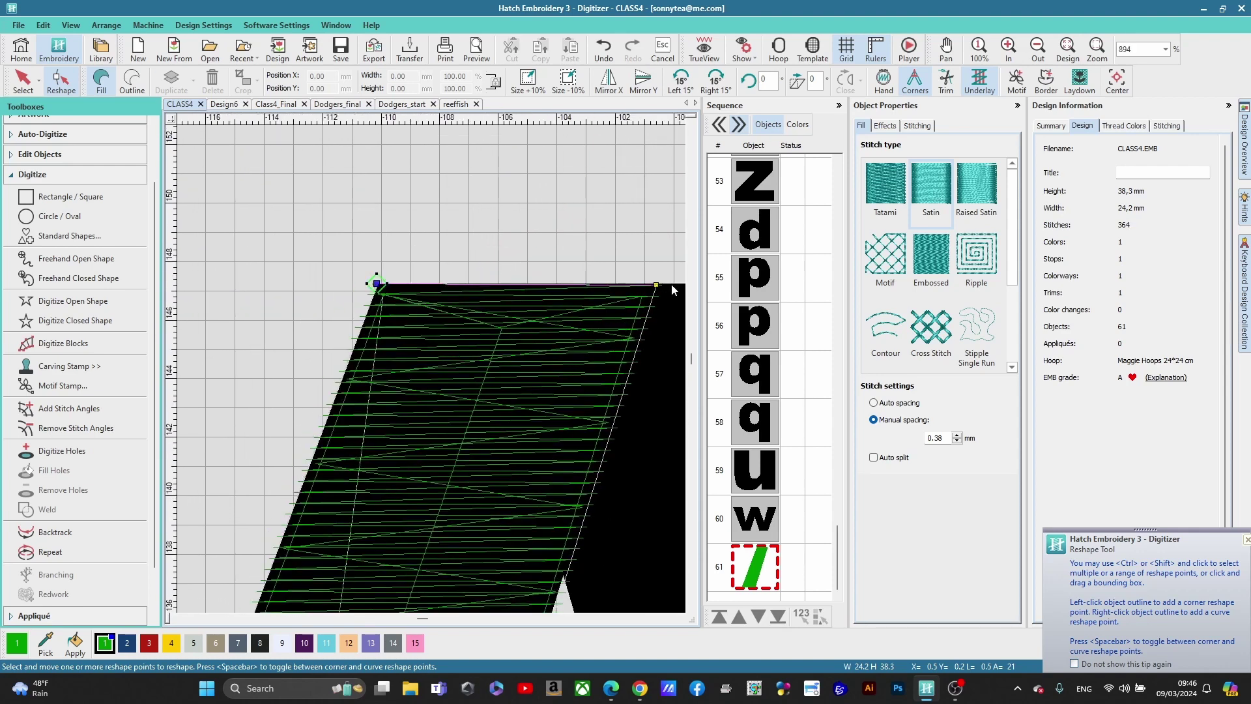
drag(655, 285, 653, 285)
scroll(432, 373, down, 1)
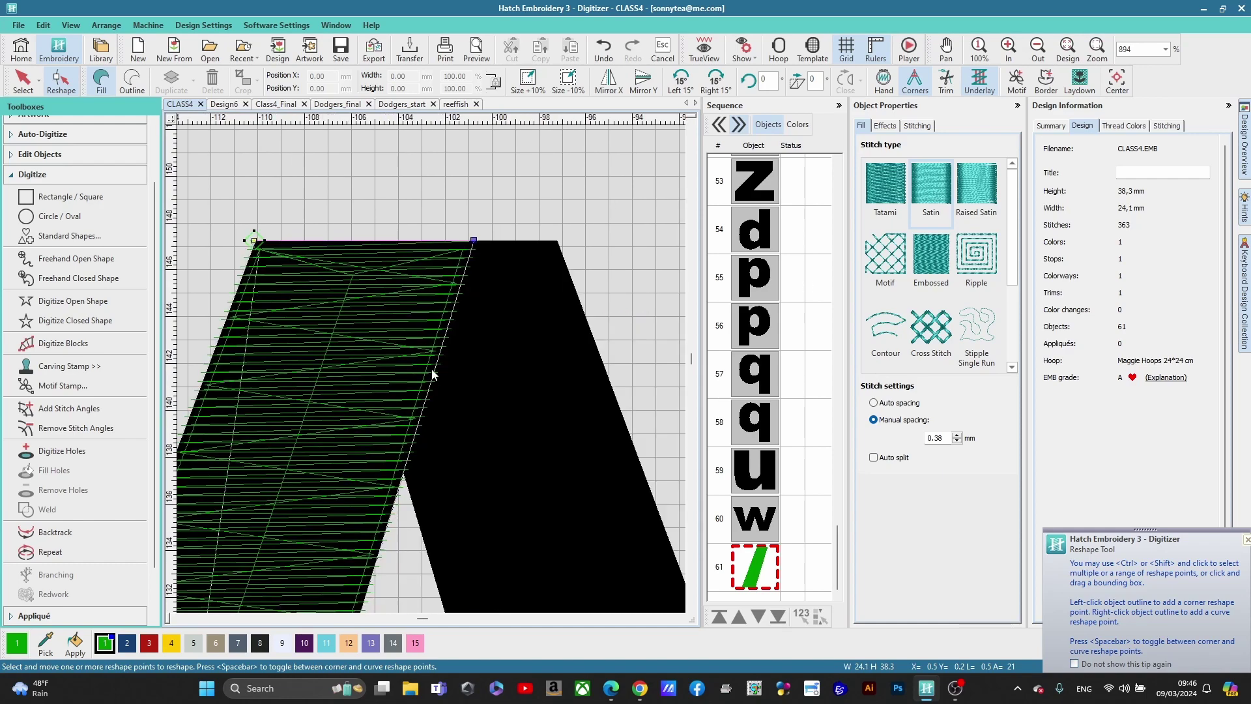
scroll(432, 374, down, 4)
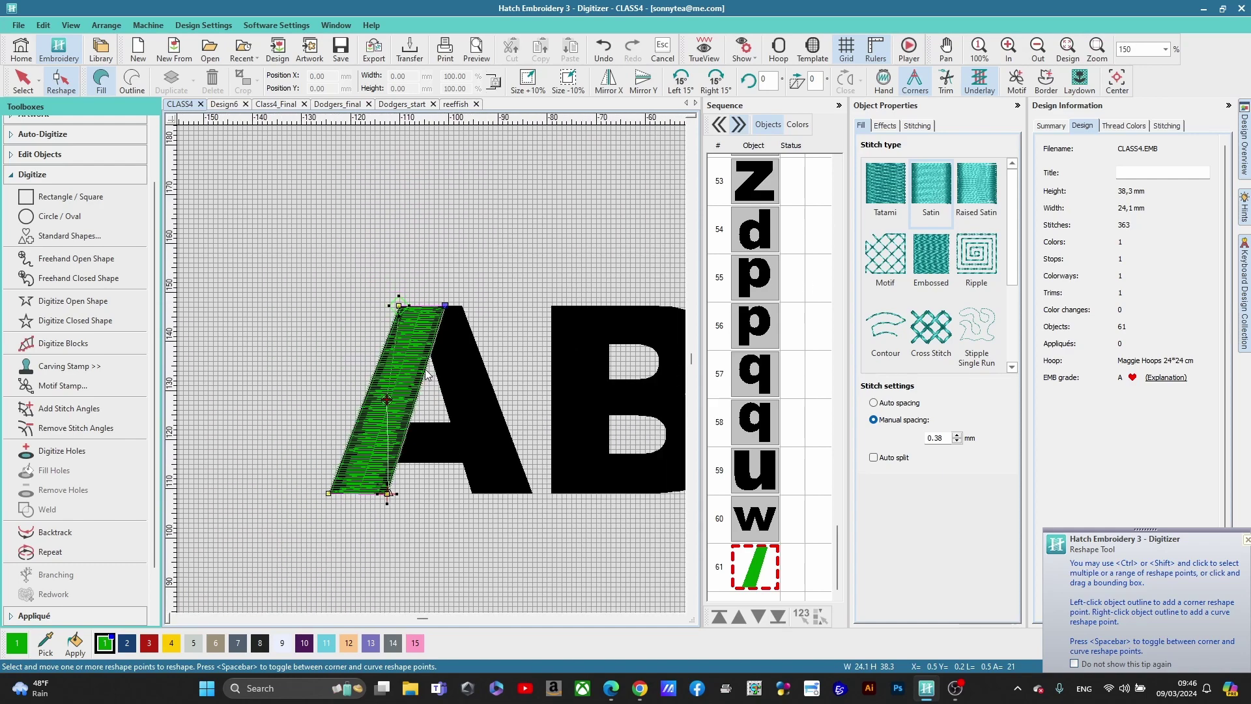
scroll(404, 376, up, 3)
scroll(432, 369, down, 2)
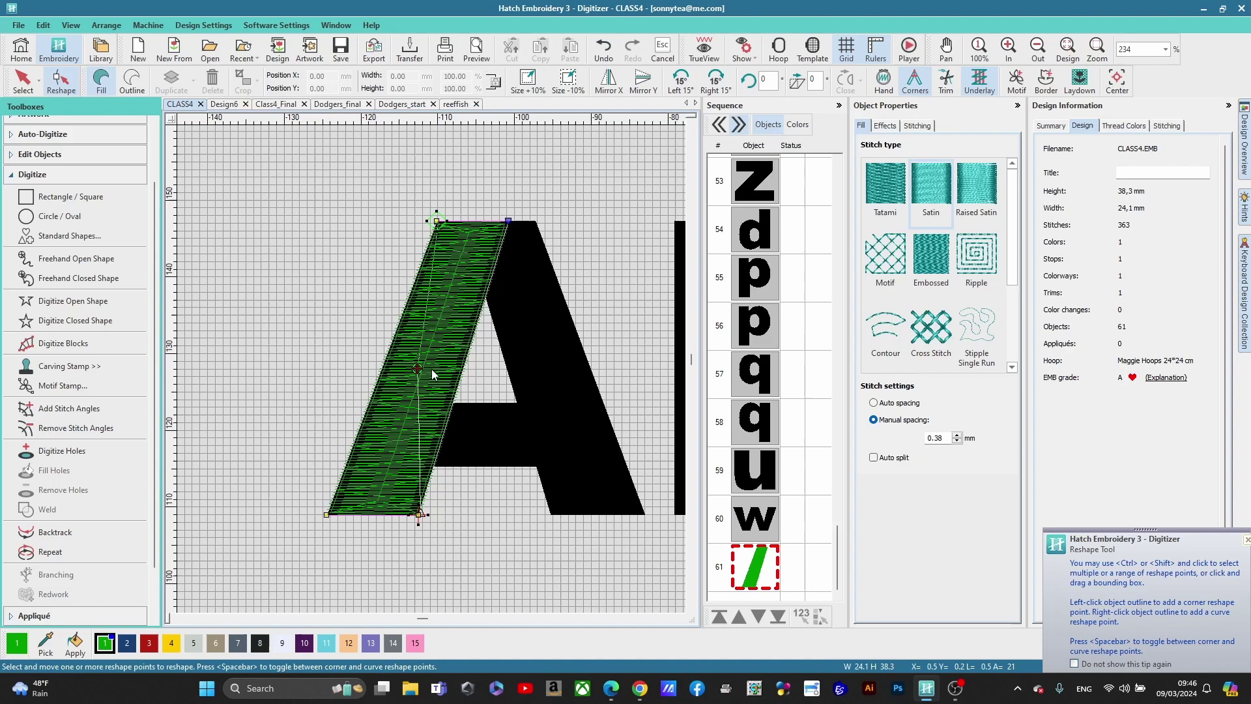
scroll(431, 369, up, 3)
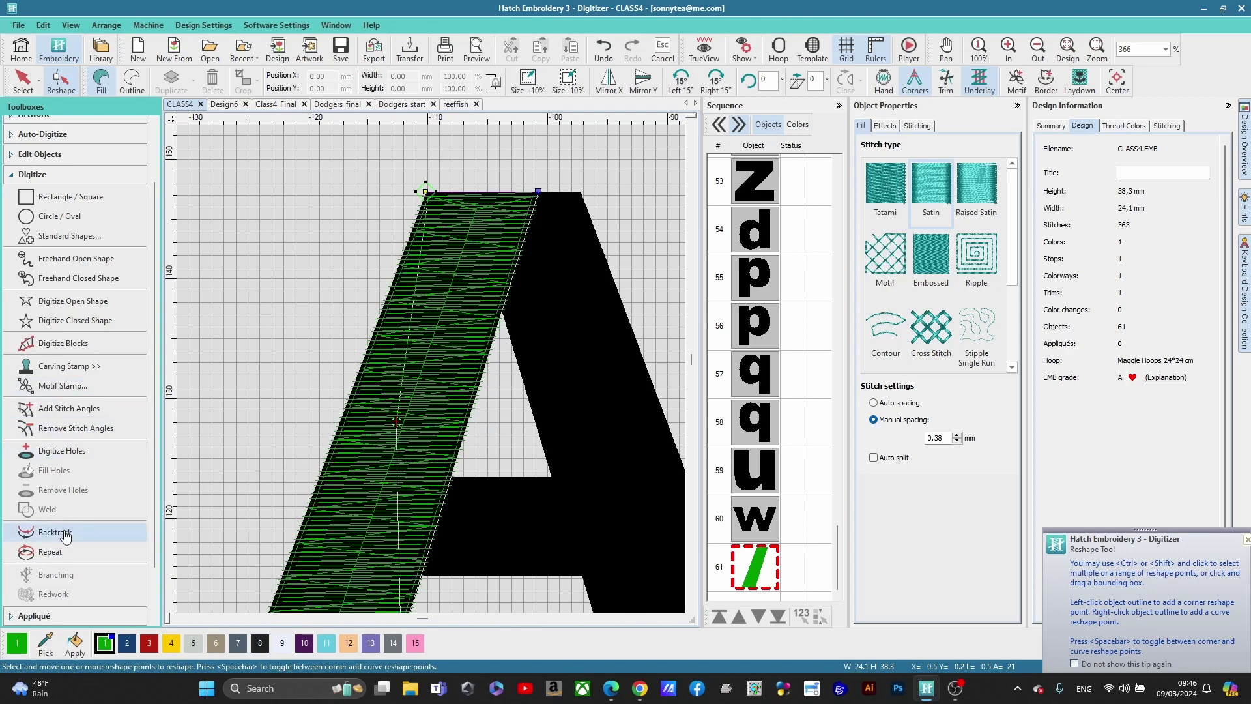
scroll(83, 443, up, 2)
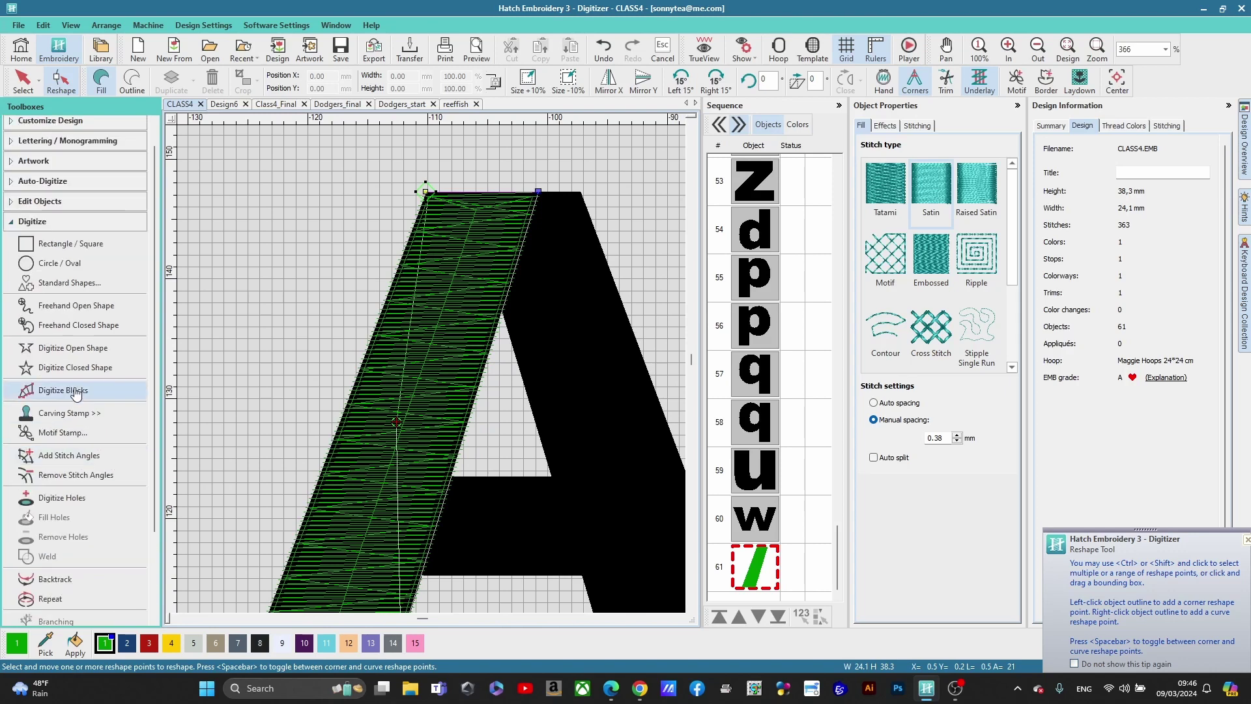
Step: Digitize a satin block over the A's right leg as object 62, totaling 725 stitches
click(64, 389)
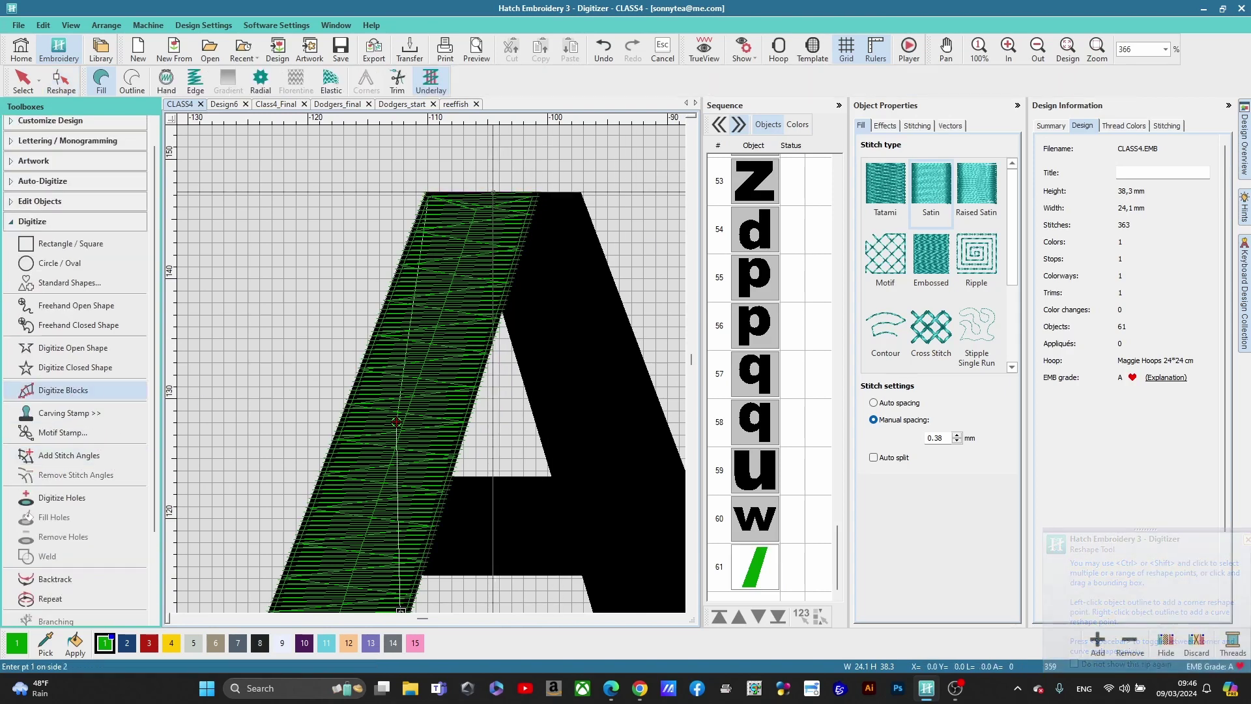
click(493, 193)
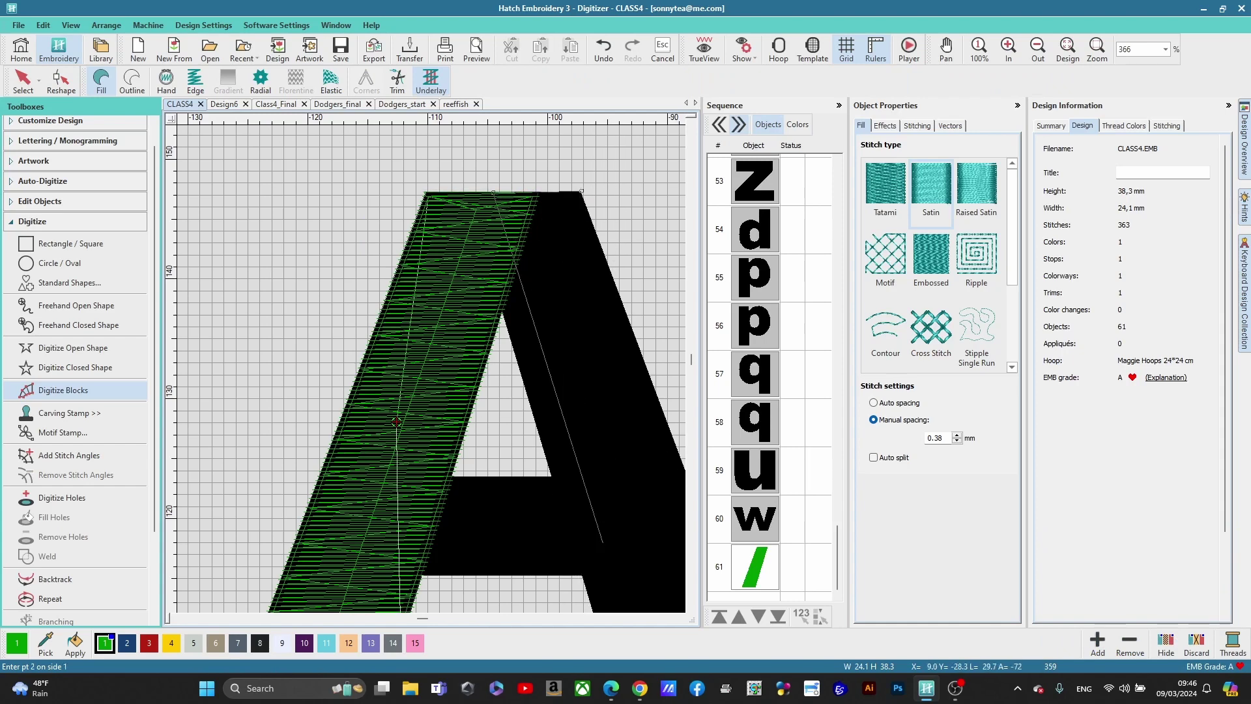
click(517, 540)
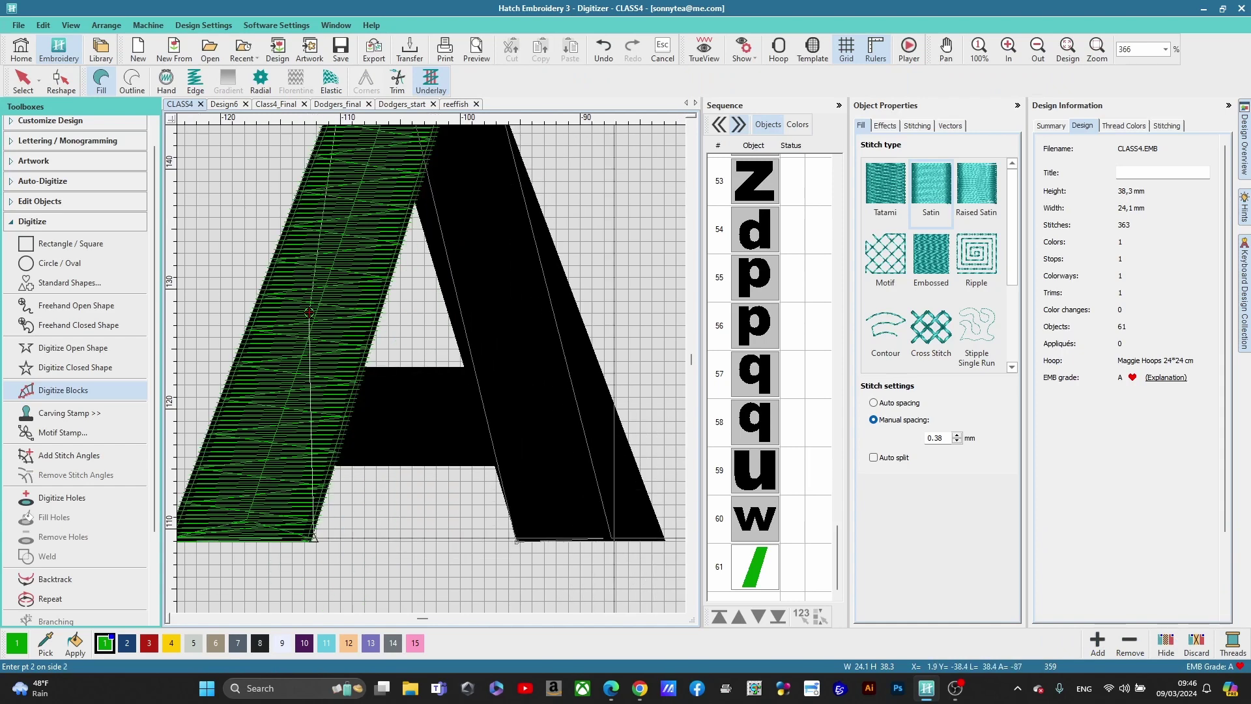
click(551, 454)
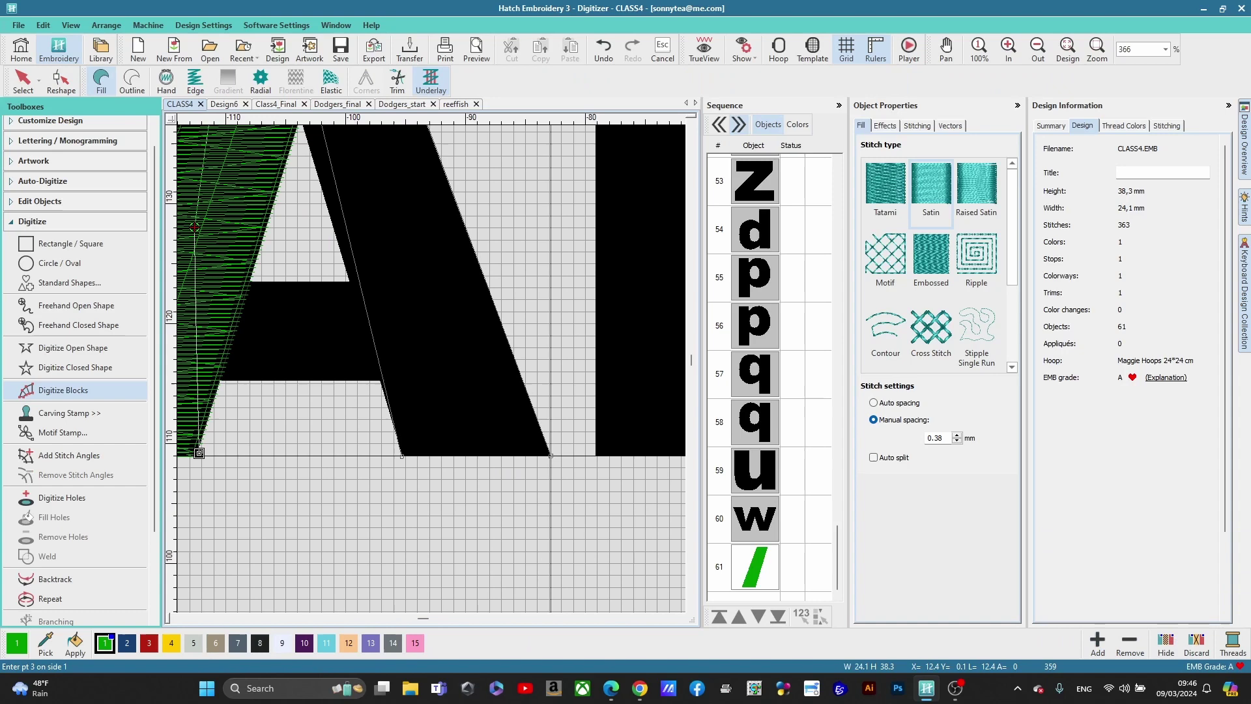
key(Return)
scroll(302, 226, down, 2)
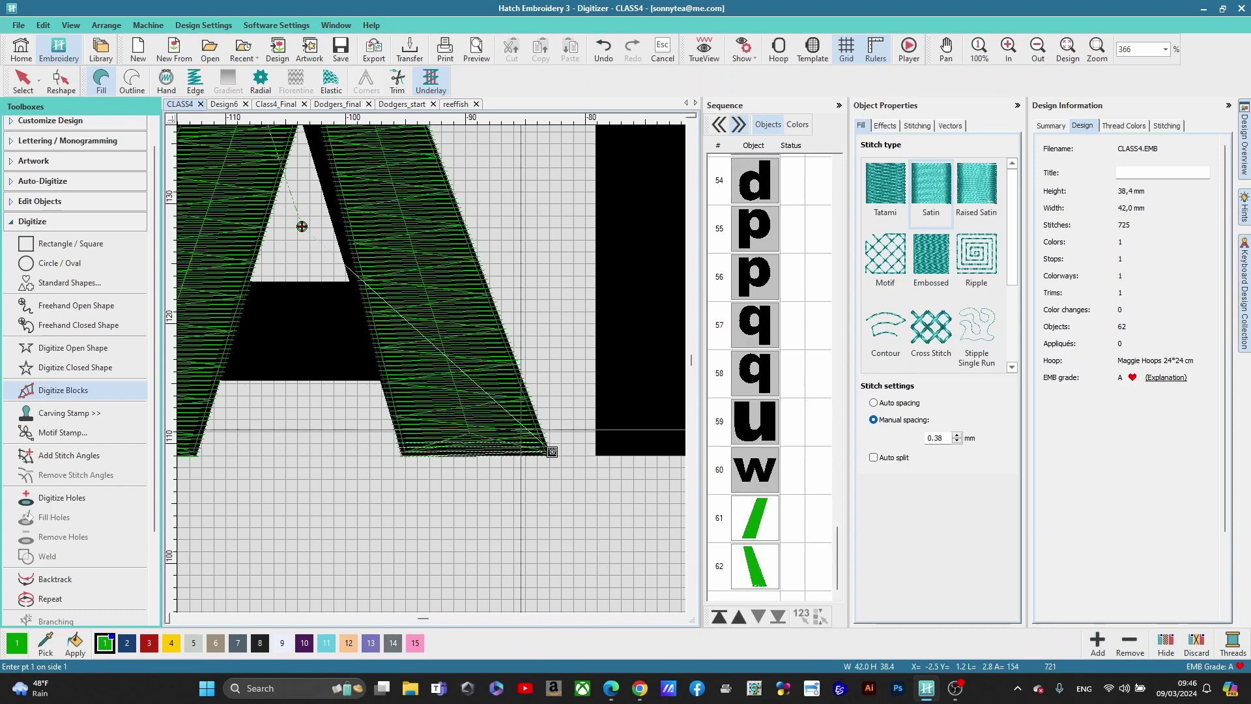
scroll(416, 396, down, 1)
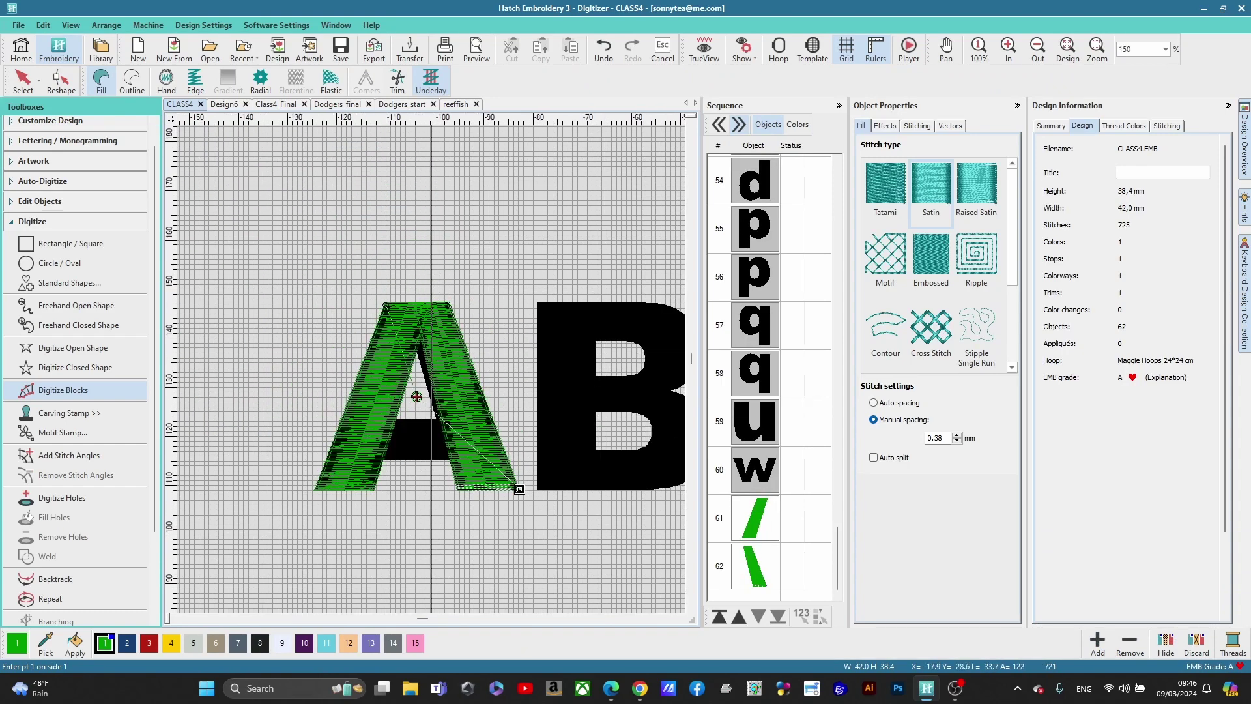
key(Escape)
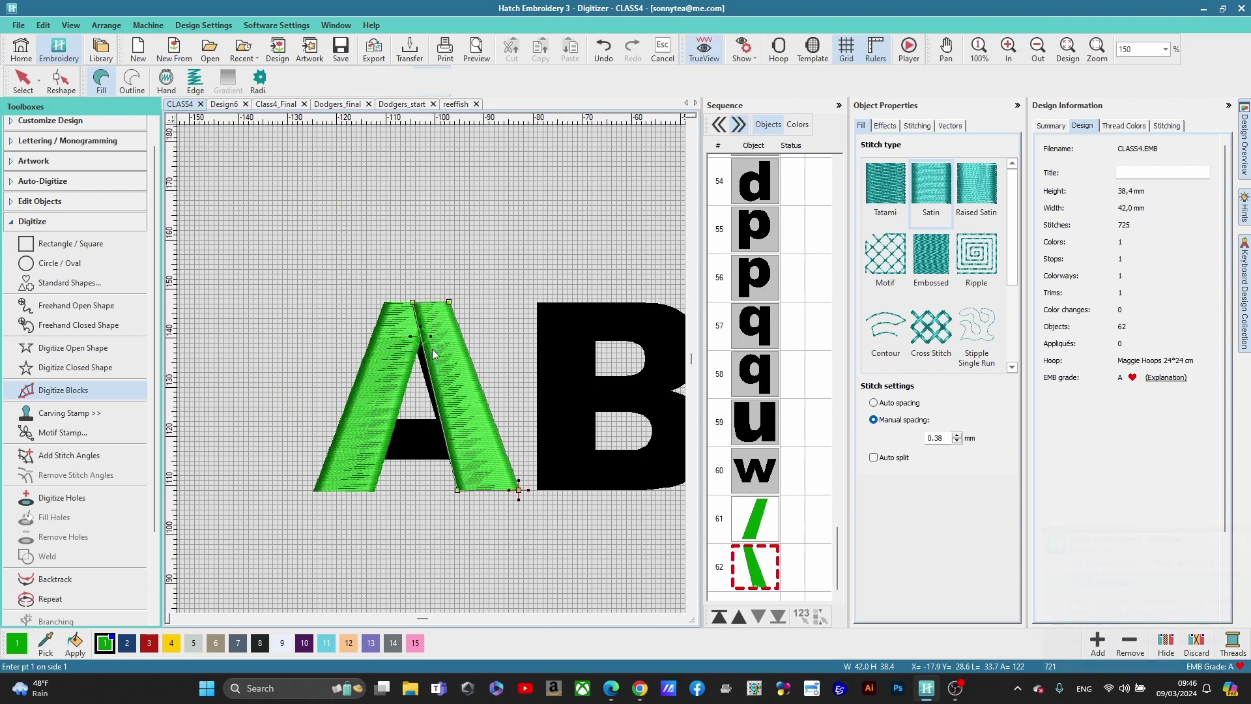
Step: In stitch-line view, pull the right-leg stripe's corner up to the A's inner apex (737 stitches)
key(h)
key(t)
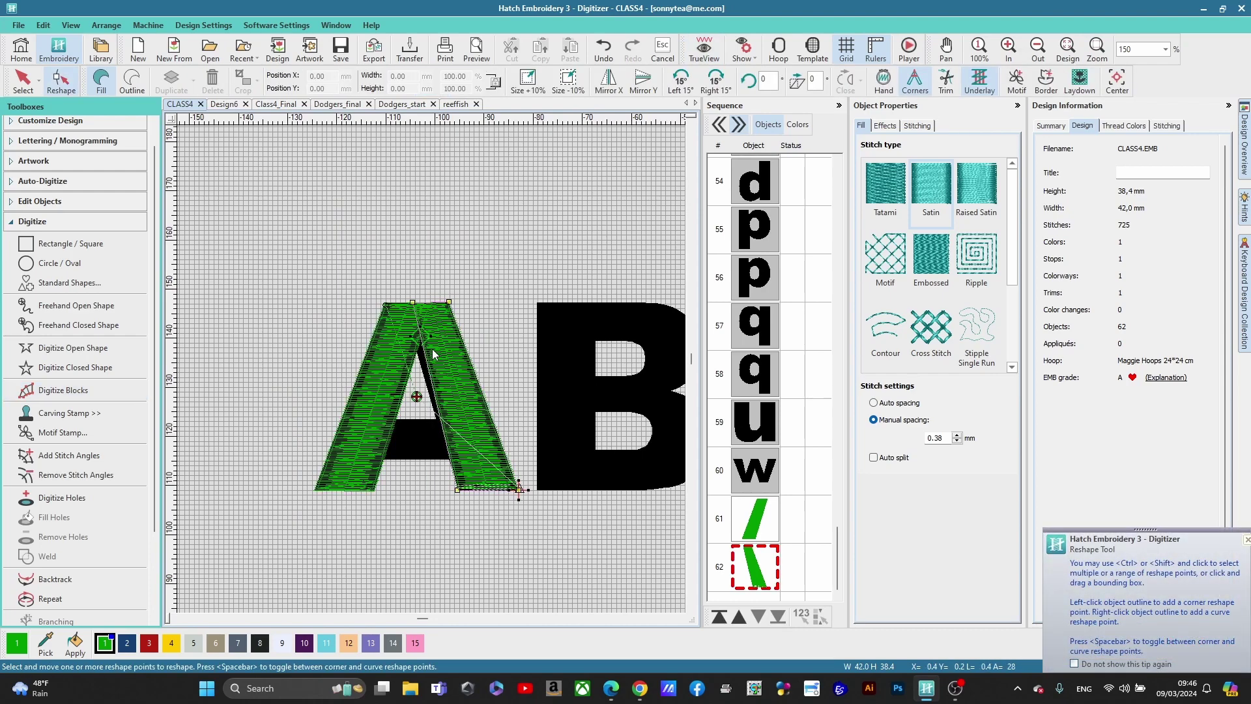
scroll(433, 349, up, 9)
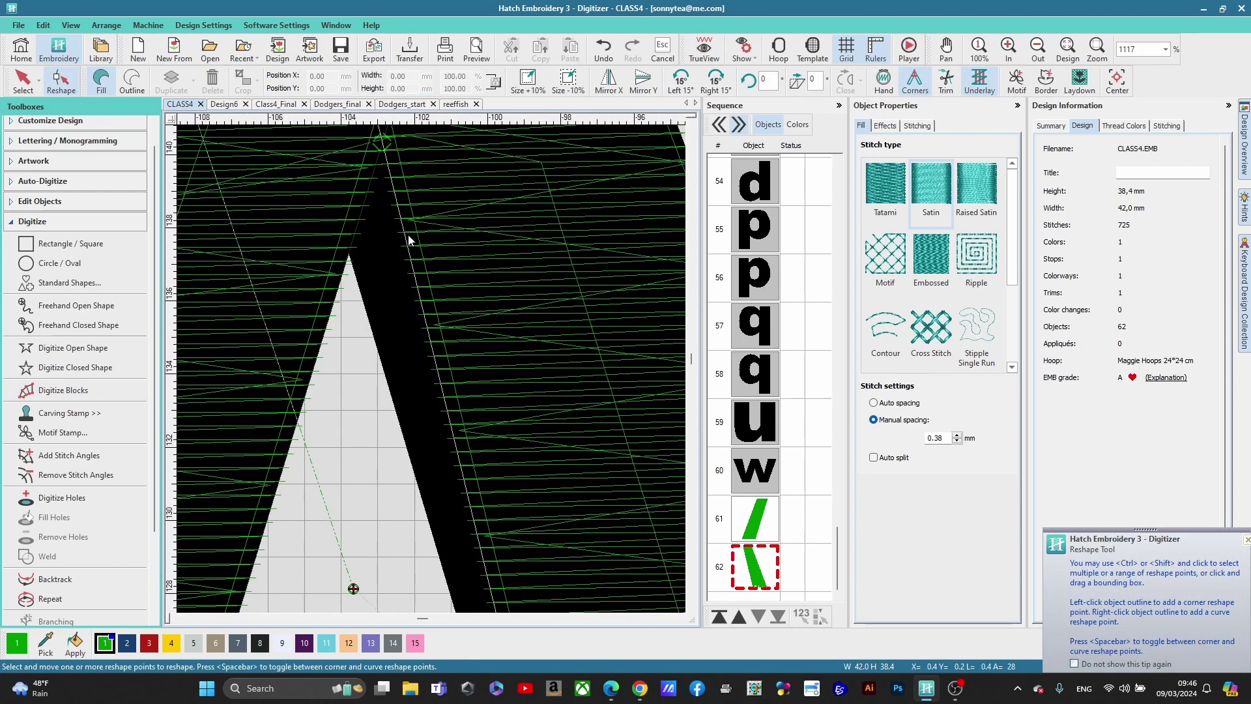
click(411, 262)
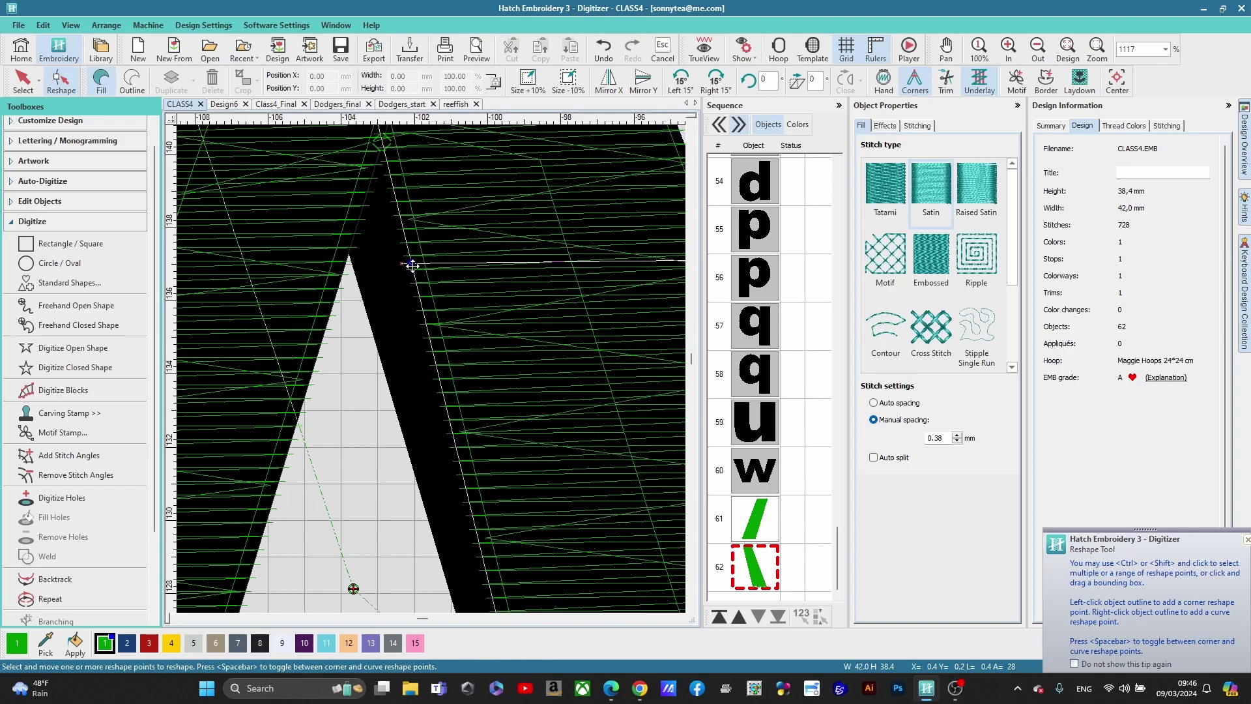
drag(412, 264, 349, 255)
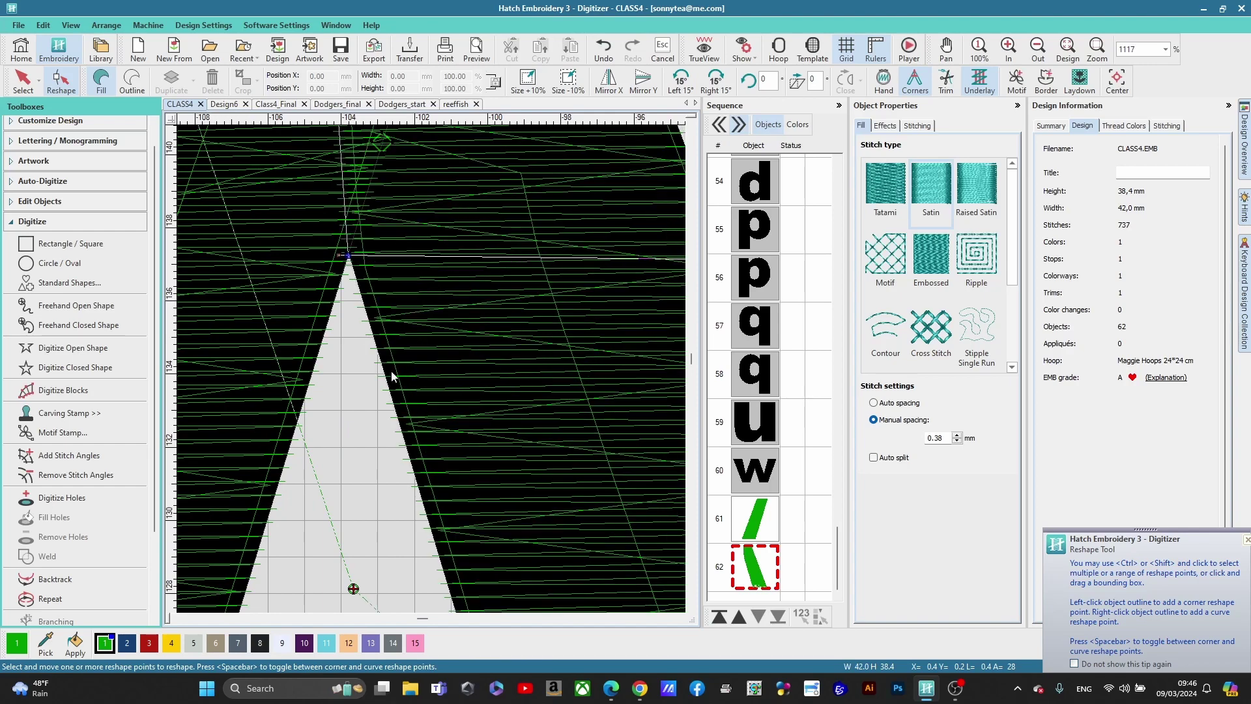
scroll(392, 376, down, 5)
scroll(427, 327, down, 1)
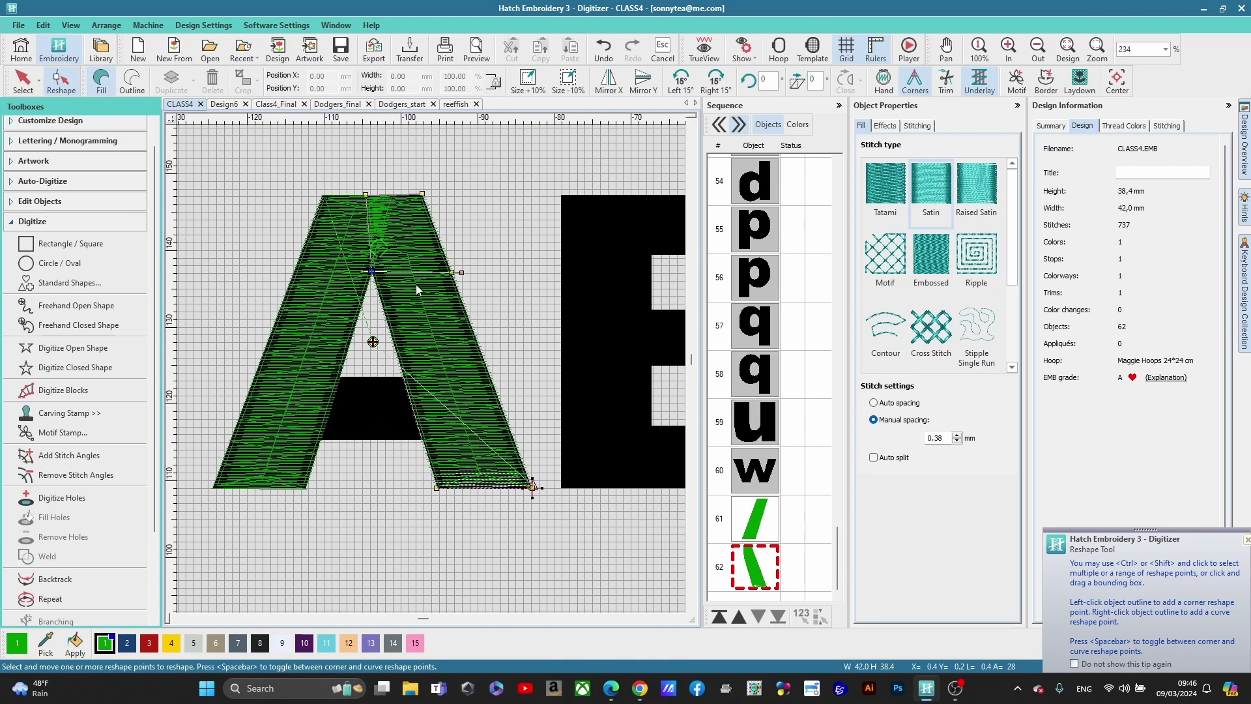
click(1247, 540)
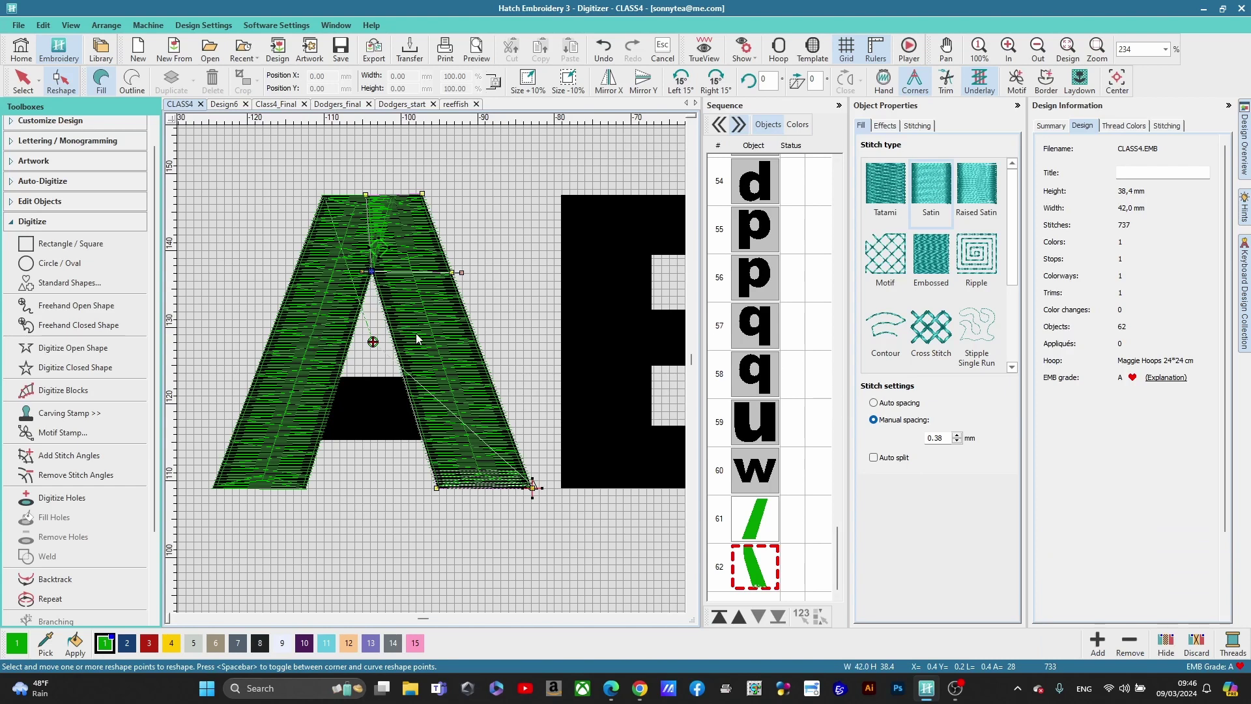
scroll(416, 336, down, 2)
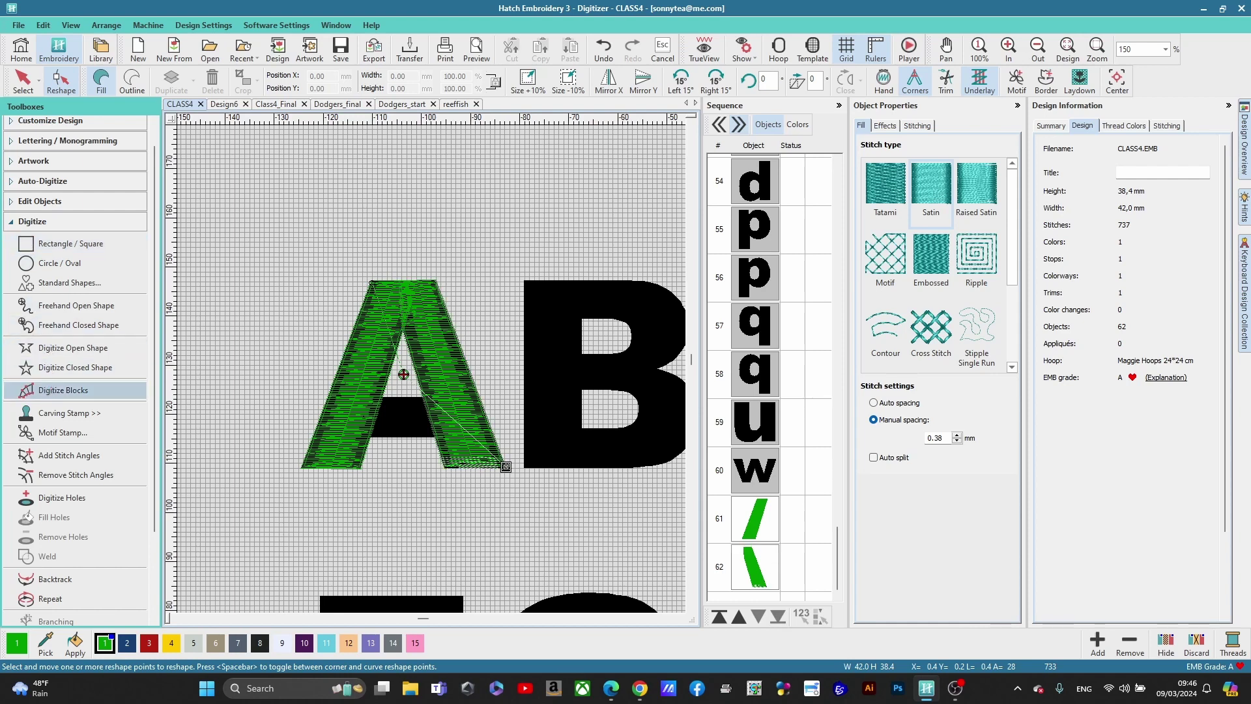
Step: Place satin block points alternating down both edges of the B's left stem to its bottom-left corner
click(60, 389)
scroll(403, 374, up, 4)
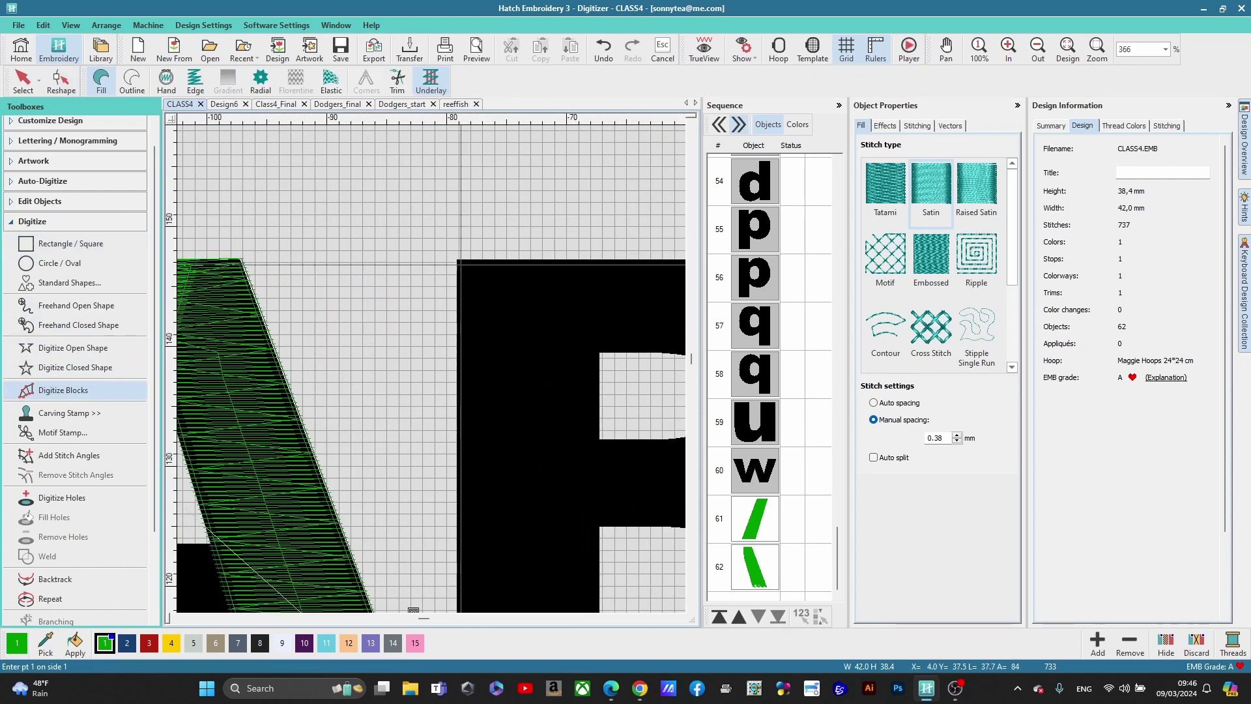
click(458, 261)
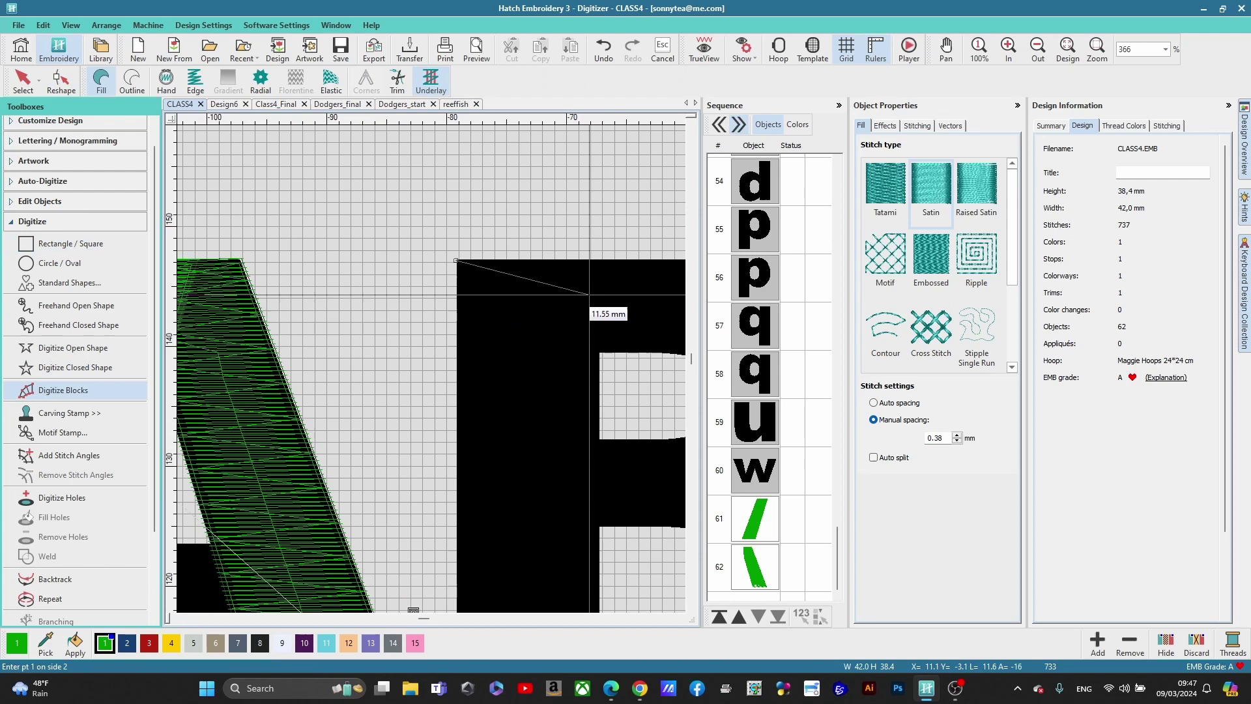
click(604, 261)
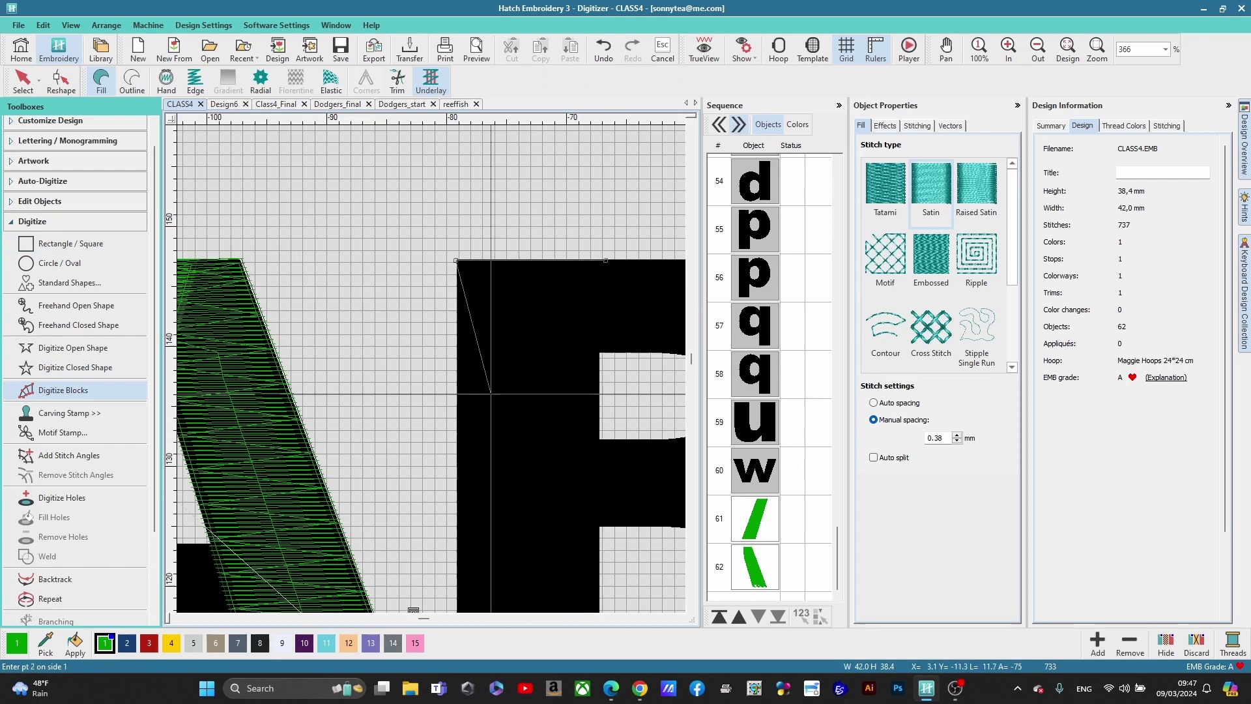
click(456, 394)
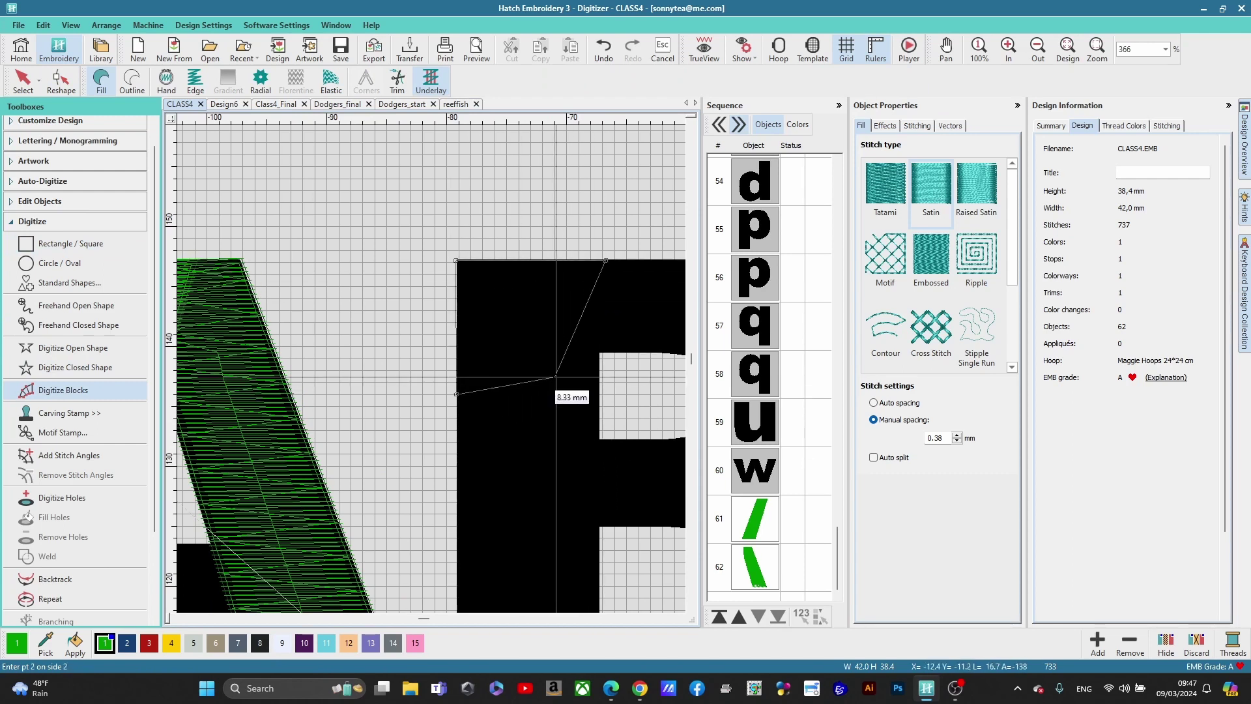
click(599, 353)
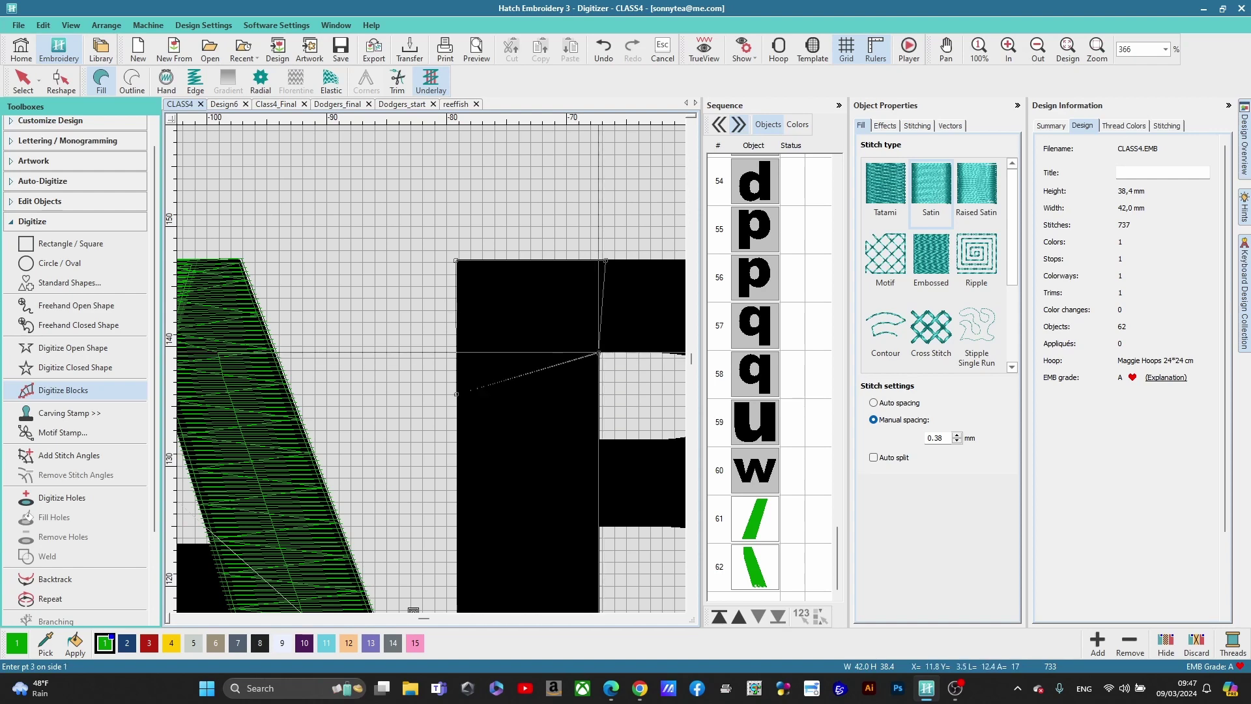
click(456, 521)
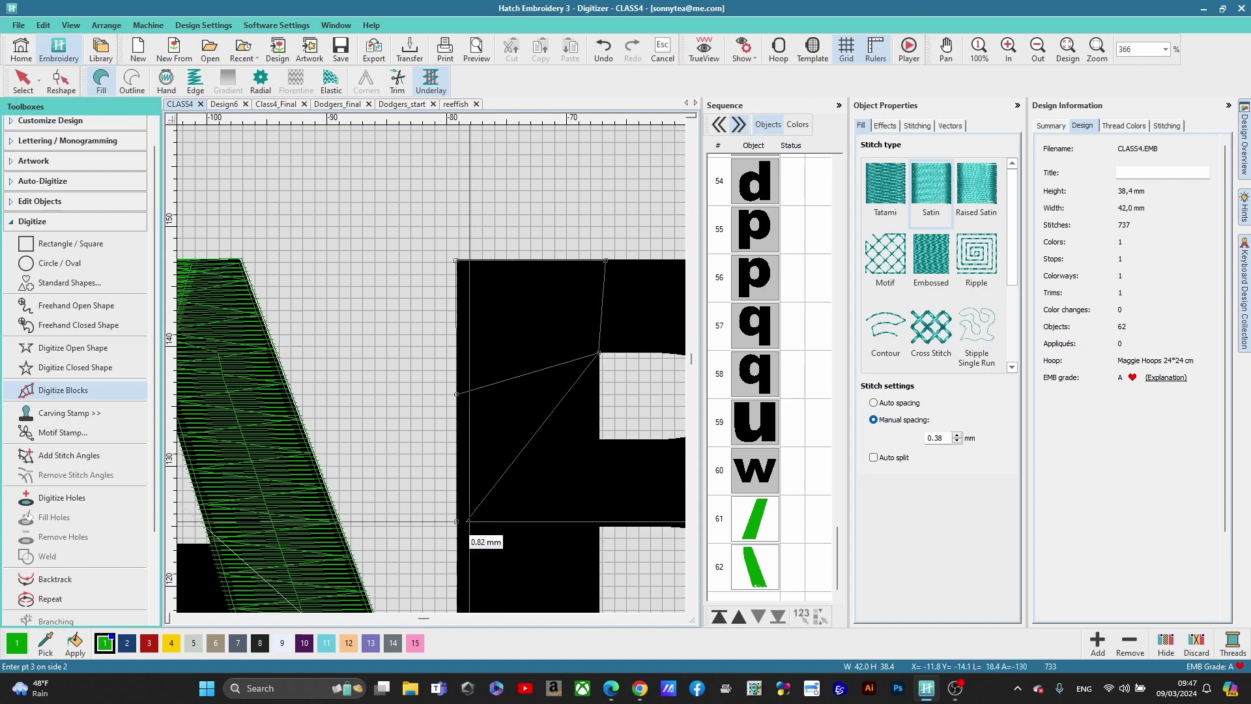
click(600, 439)
scroll(457, 567, down, 2)
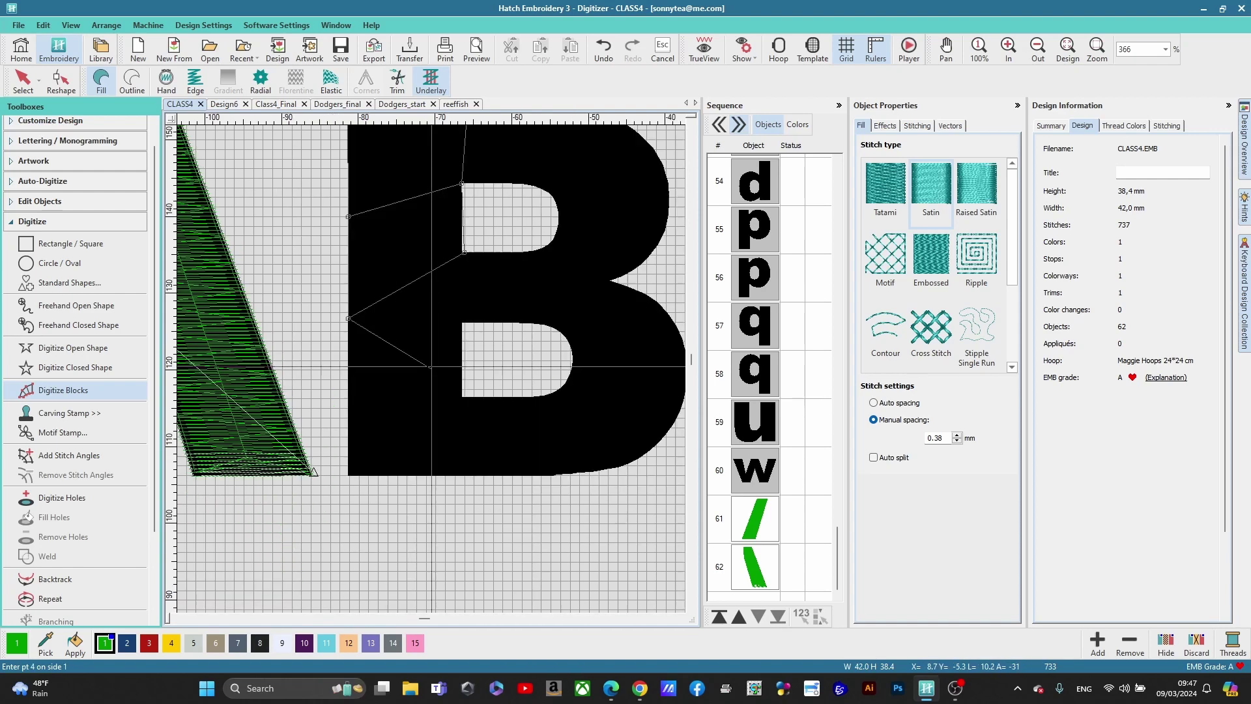
click(366, 374)
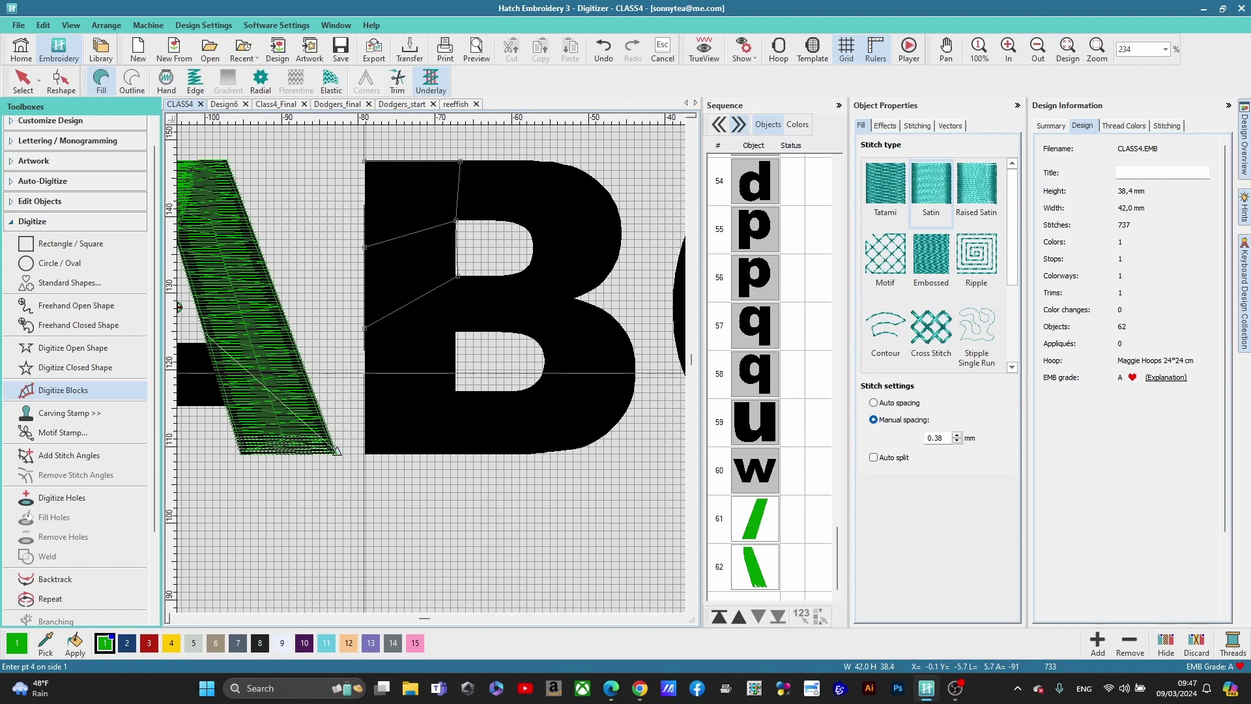
click(453, 393)
click(366, 455)
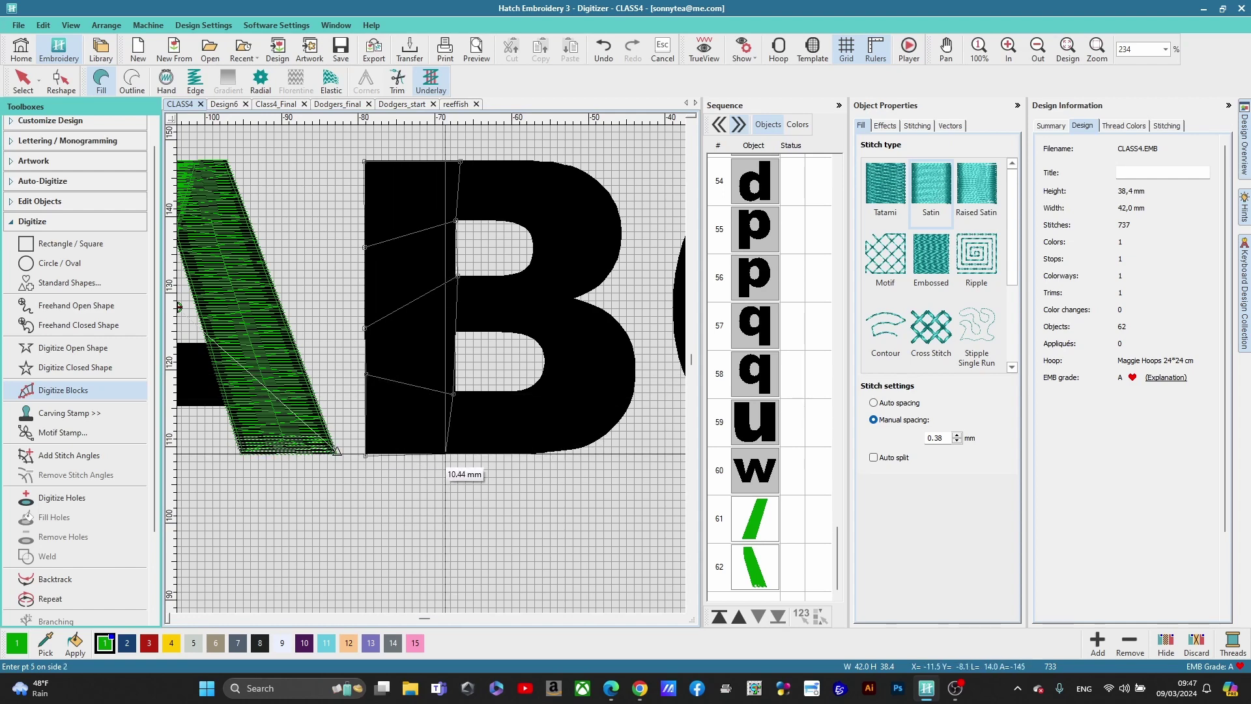
Step: Place the final point on the B's bottom edge and finish the stem satin block
click(463, 448)
key(Return)
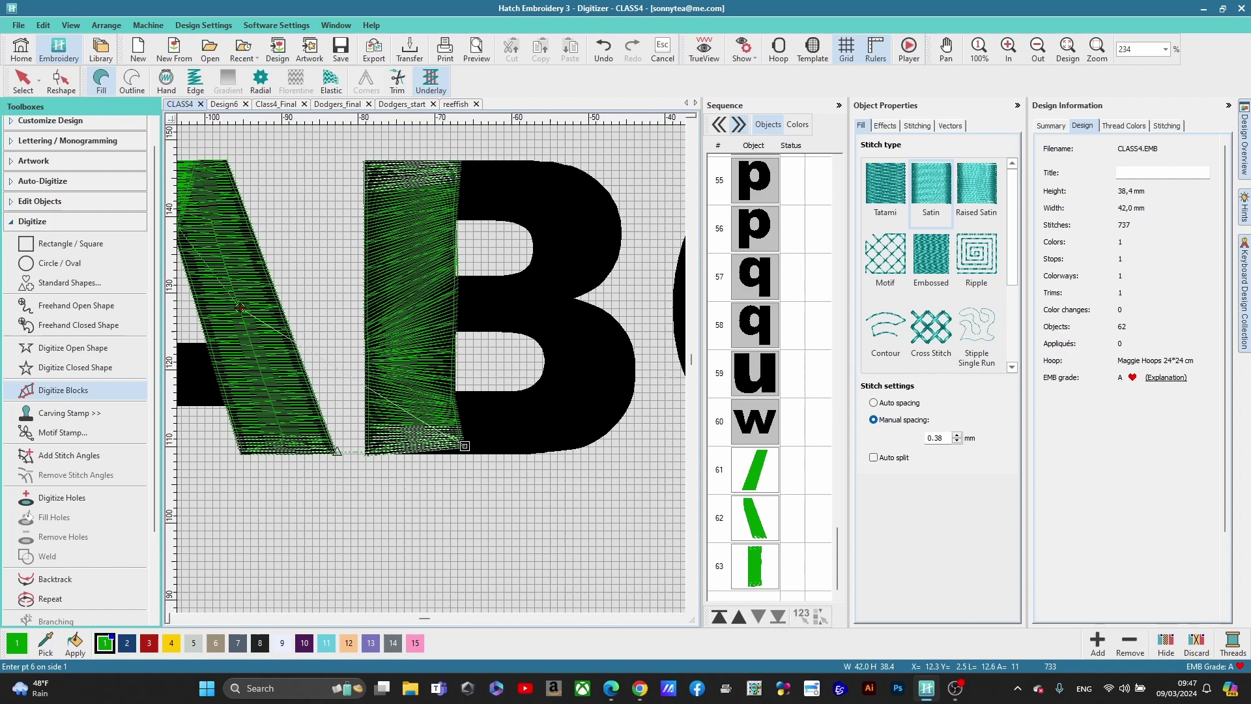
scroll(240, 308, up, 2)
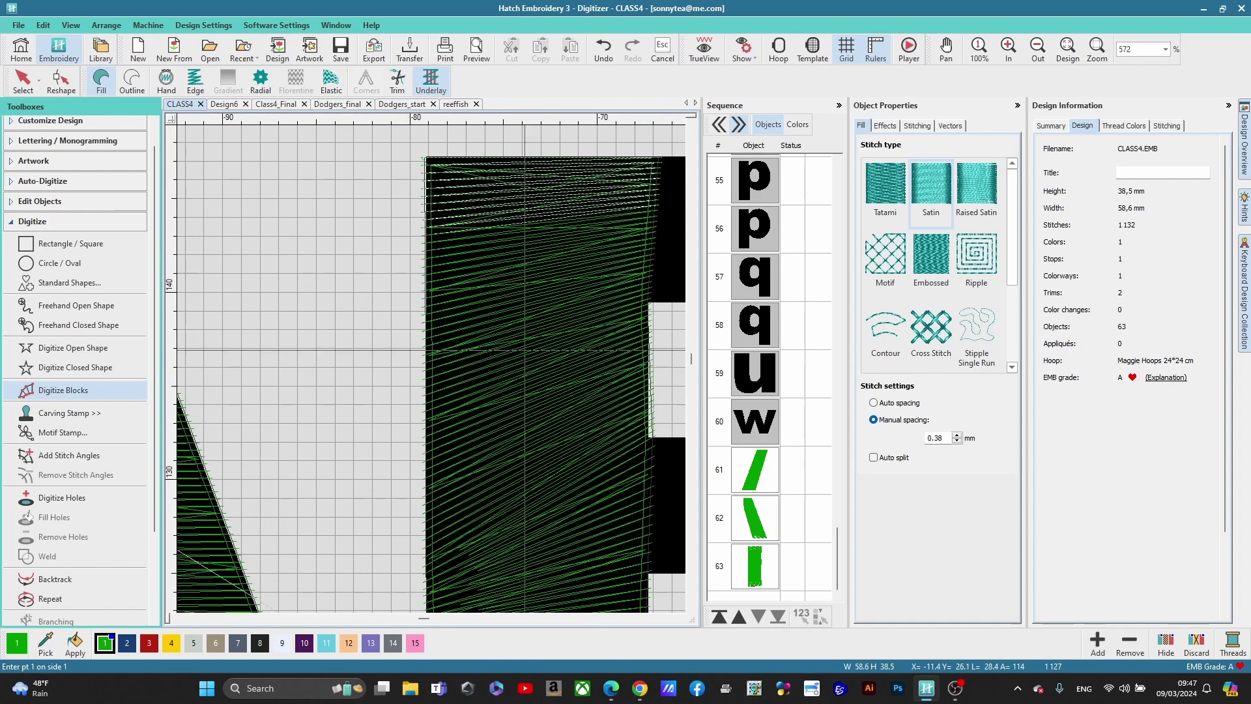
scroll(484, 611, down, 1)
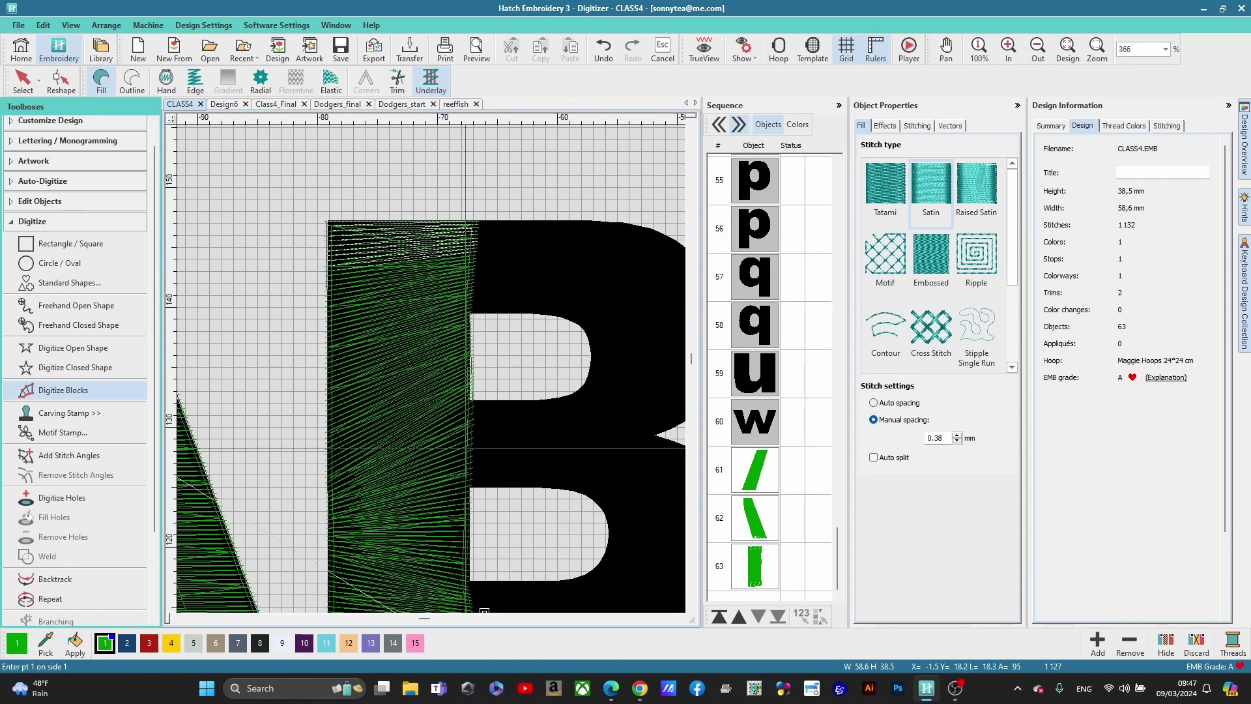
Step: Inspect the new stem in TrueView rendering, then return to wireframe stitch display
key(t)
scroll(455, 364, down, 1)
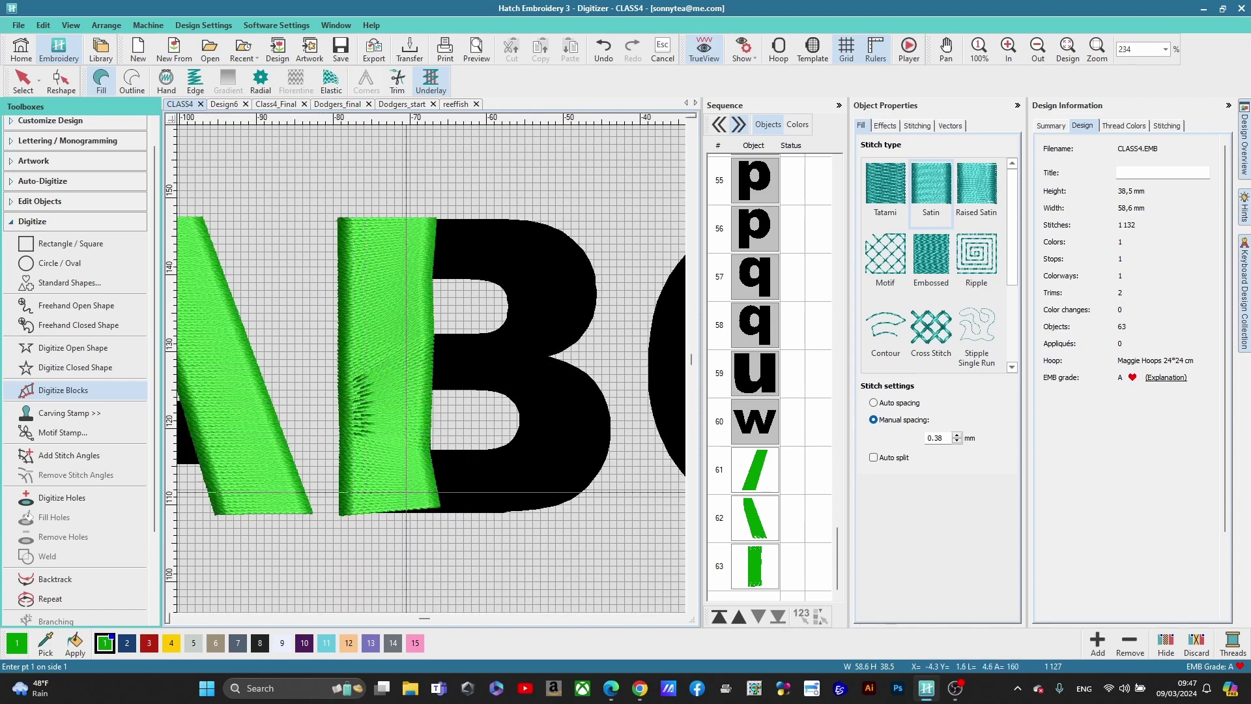
scroll(499, 356, down, 1)
scroll(499, 357, down, 1)
scroll(432, 369, up, 2)
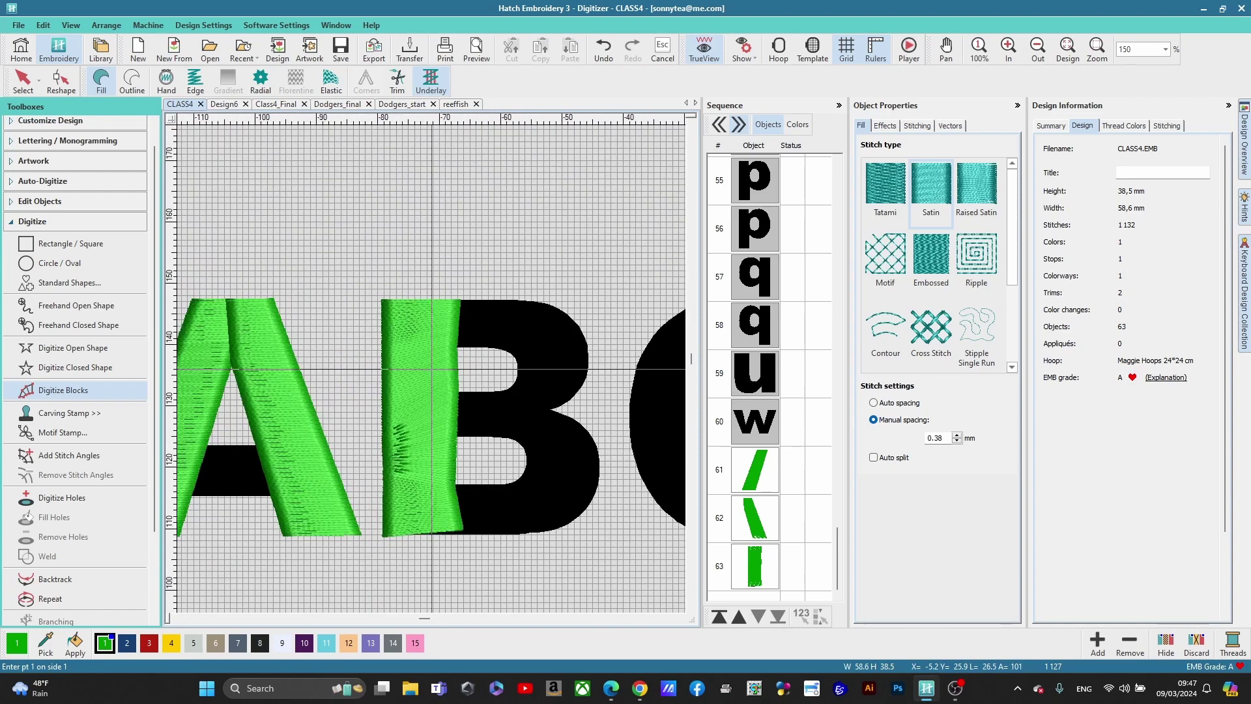
scroll(432, 369, down, 1)
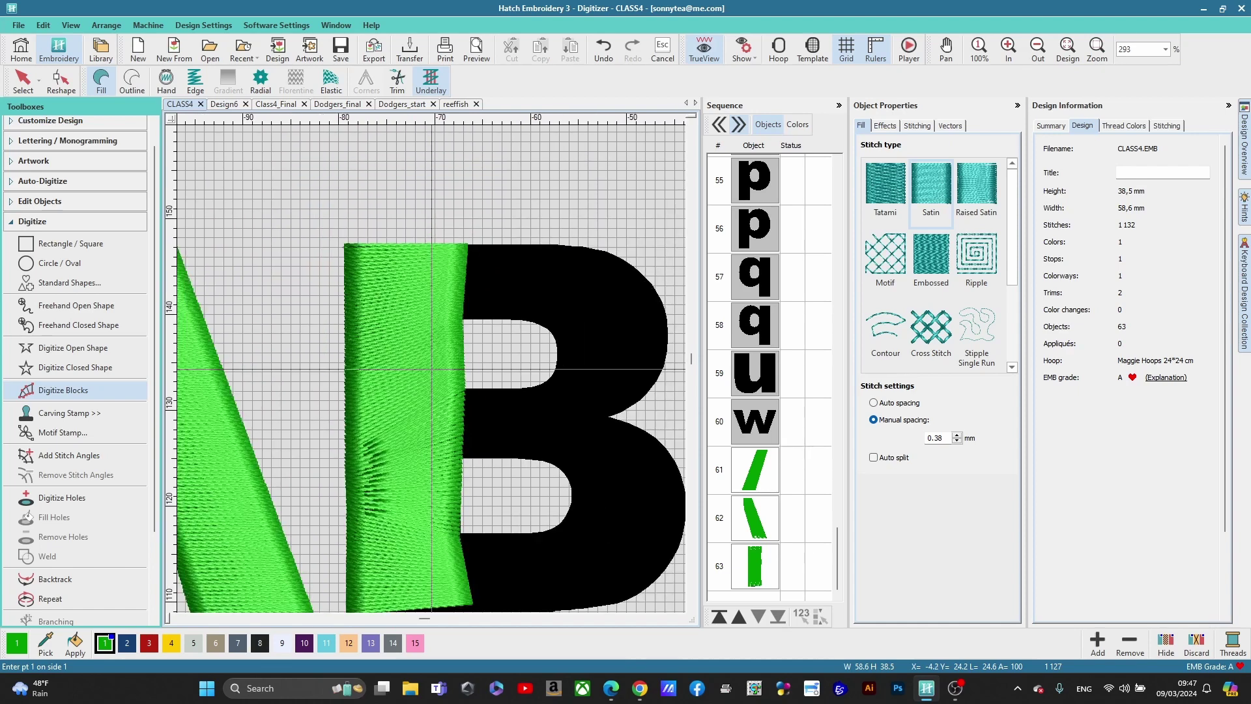
key(t)
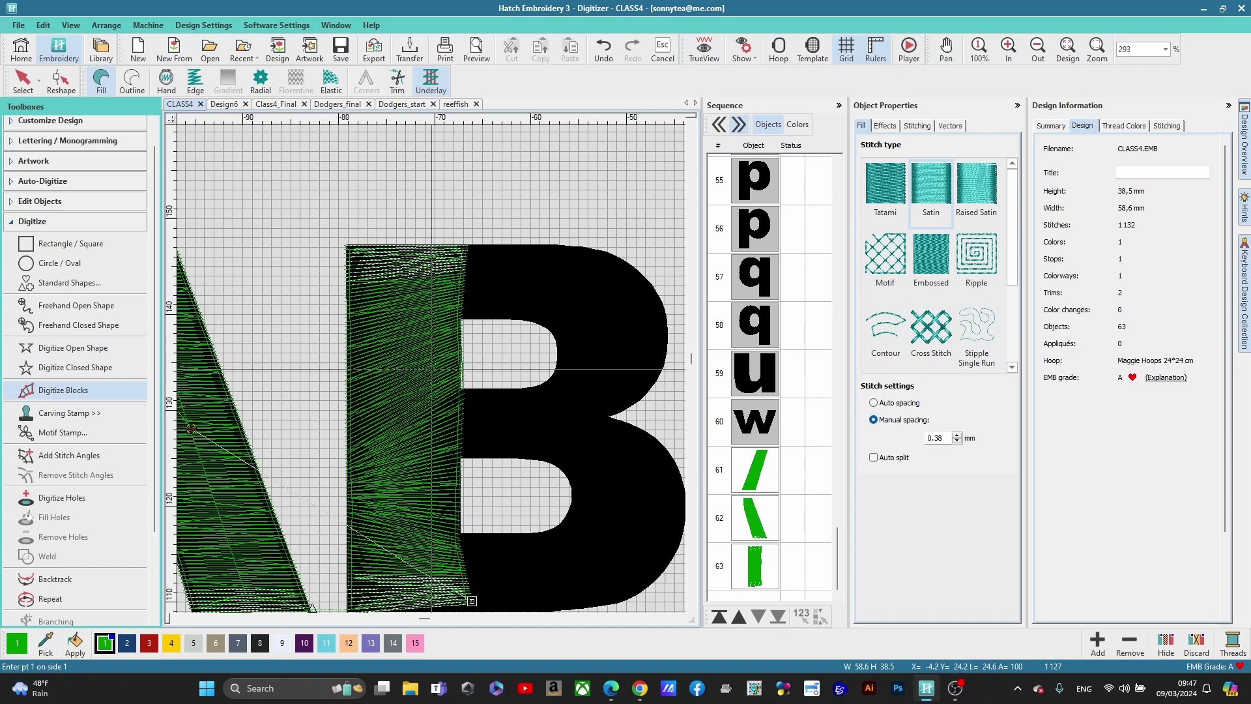
Step: Flatten the stem's stitch angles toward horizontal, the upper one to about 9°
key(h)
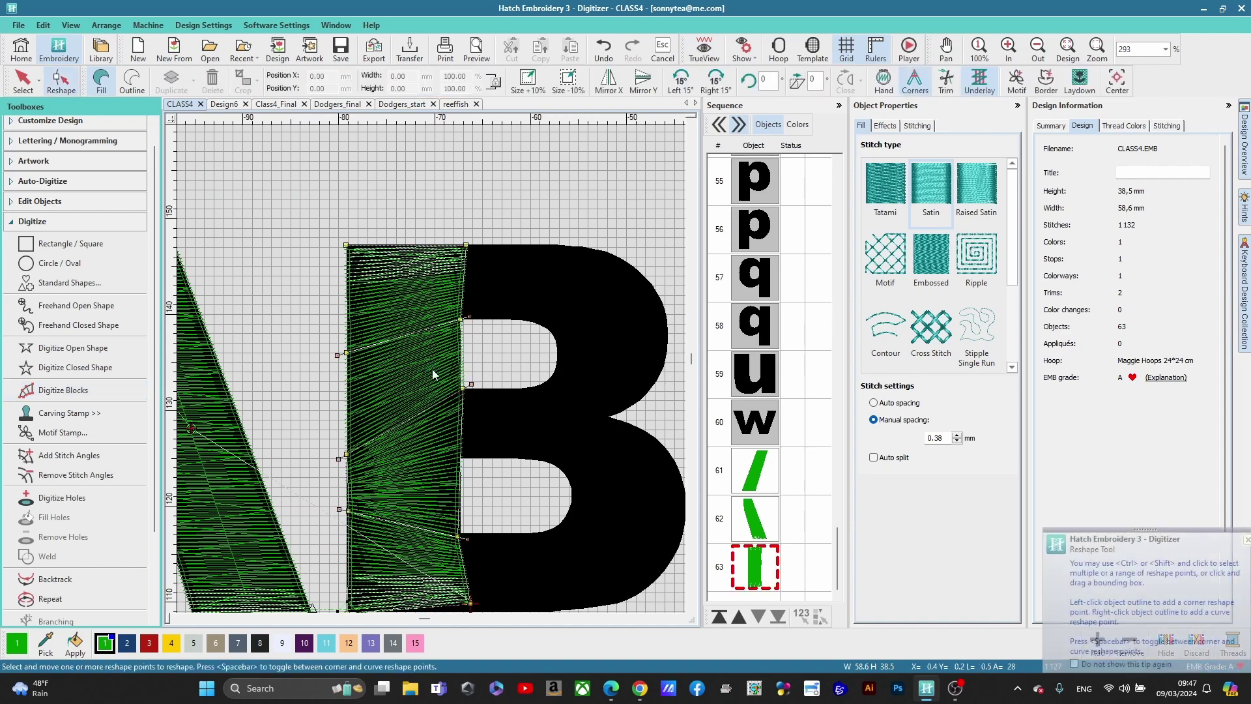
scroll(431, 369, up, 2)
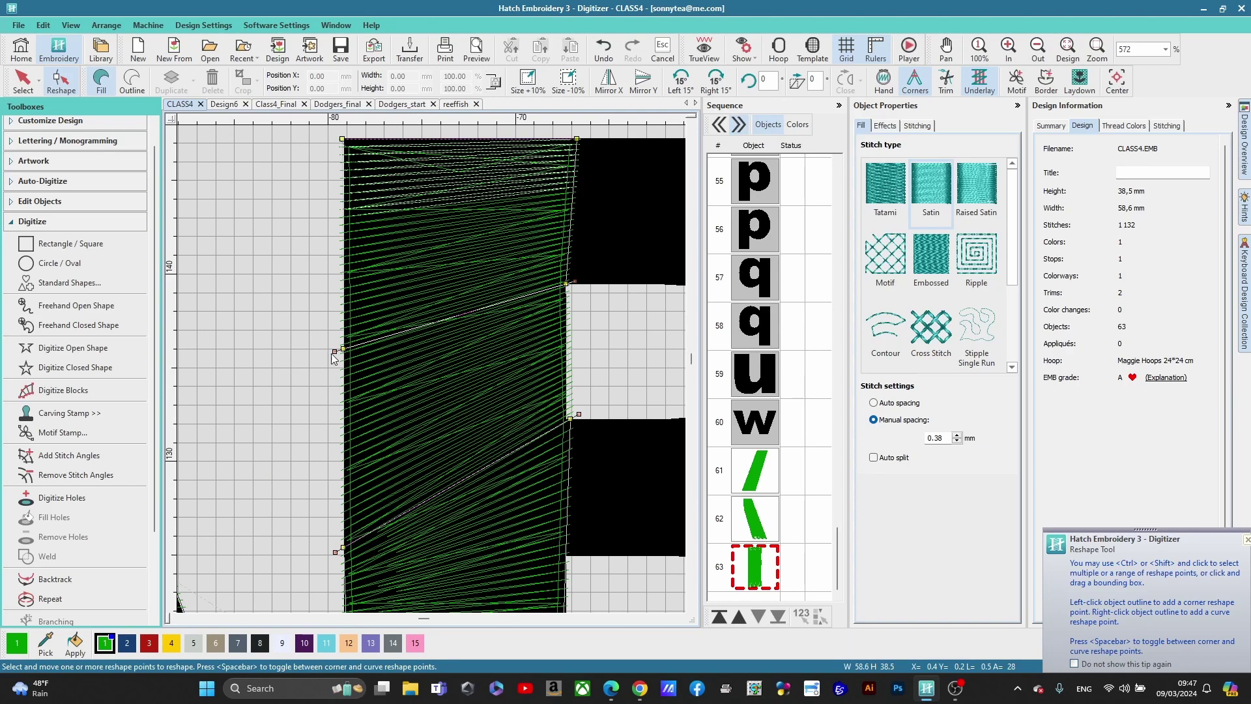
drag(335, 351, 330, 320)
scroll(431, 369, down, 1)
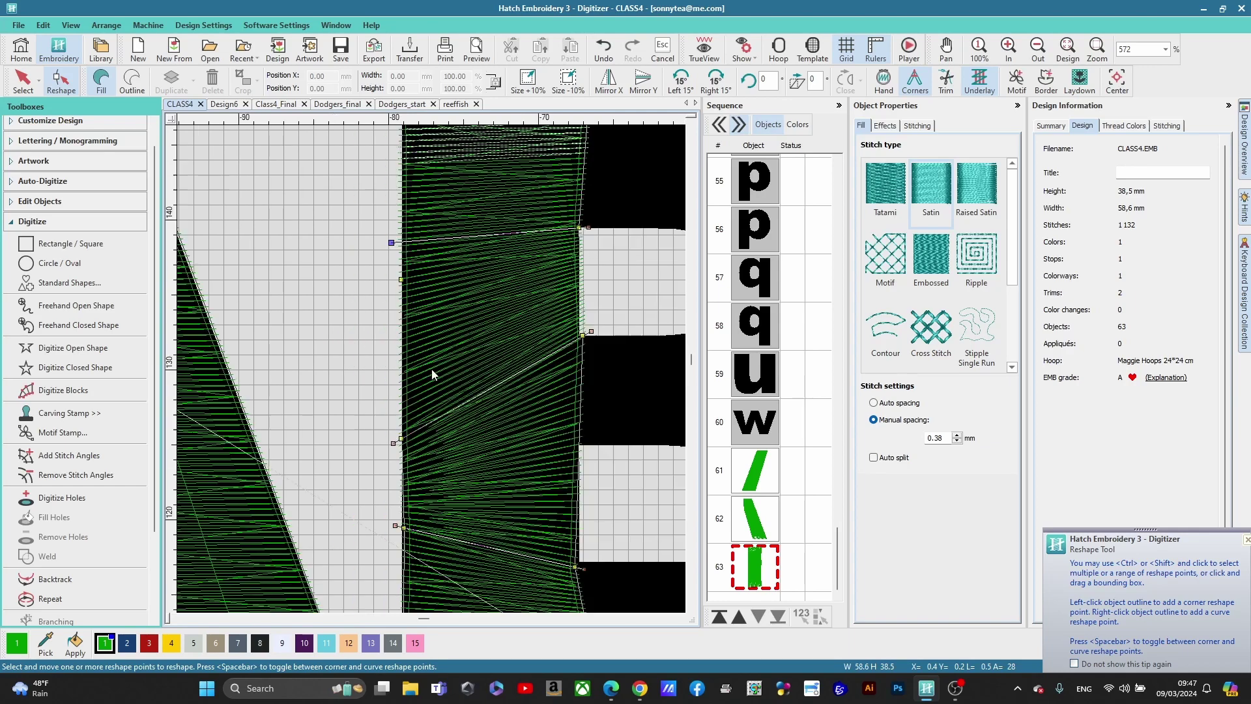
drag(397, 442, 392, 351)
scroll(455, 450, down, 1)
drag(529, 465, 529, 429)
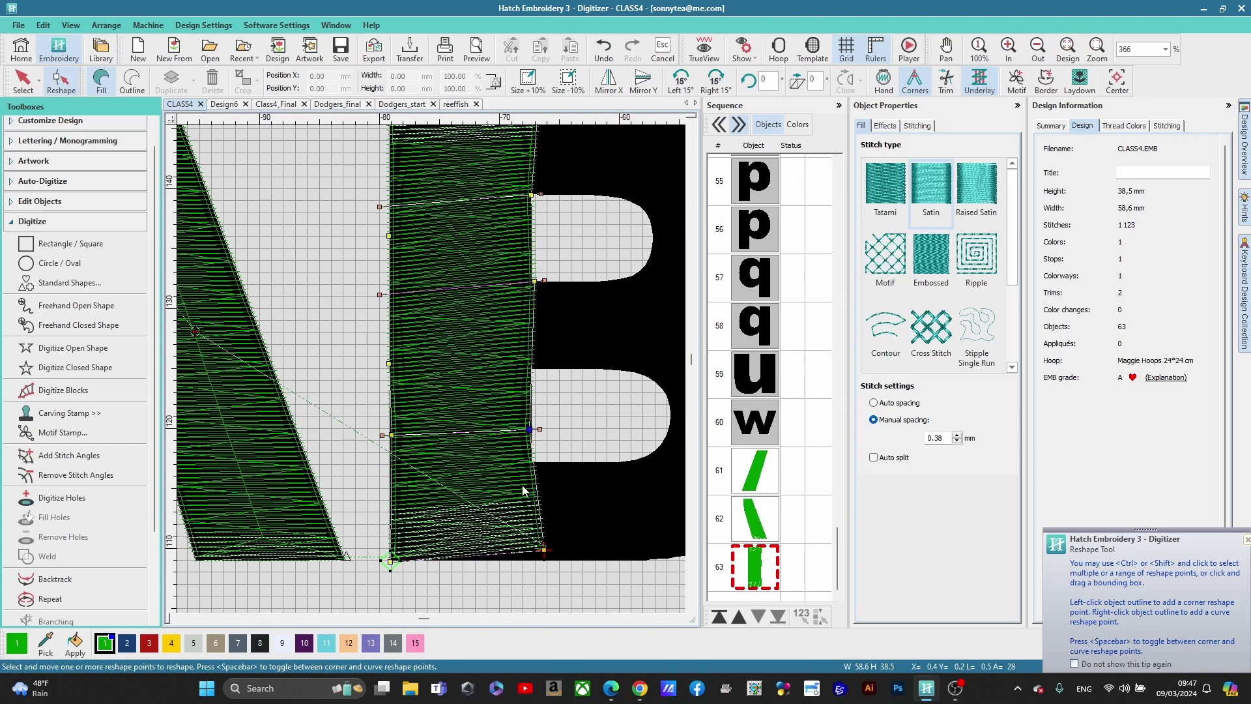
Step: Pull in the column's right corners and nudge two angle lines, then preview in TrueView
drag(545, 553, 530, 560)
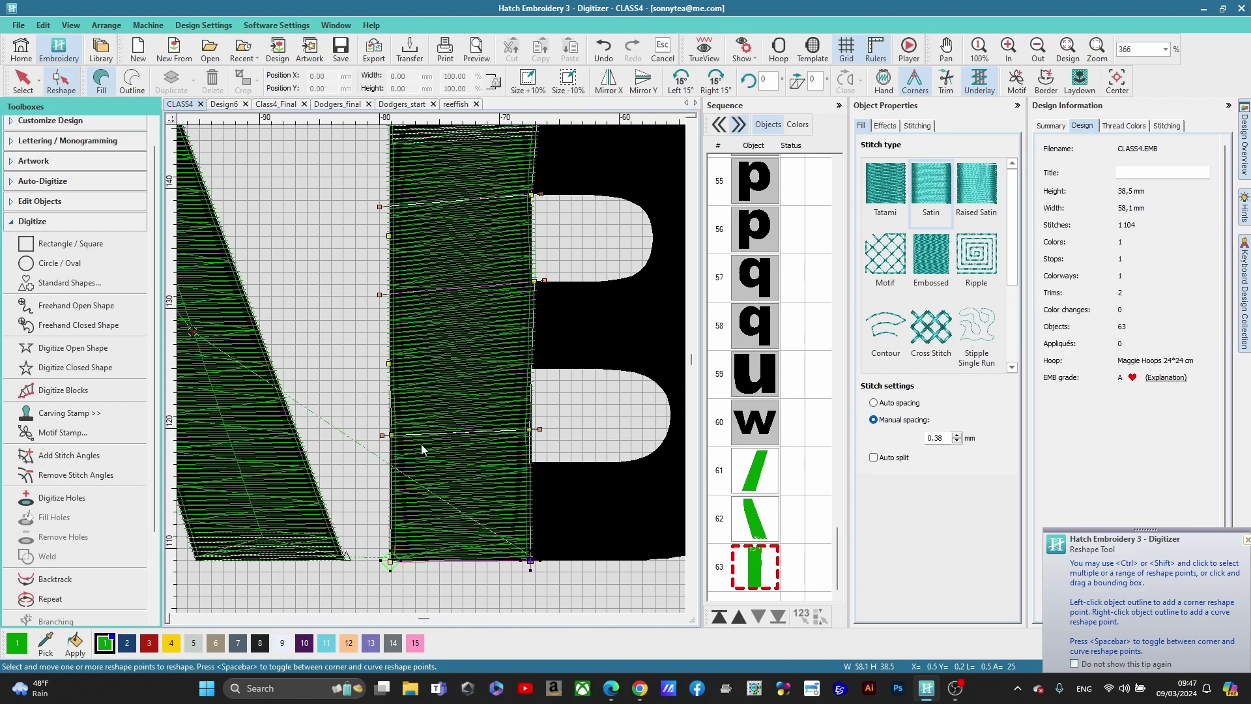
scroll(432, 348, down, 2)
drag(405, 253, 405, 245)
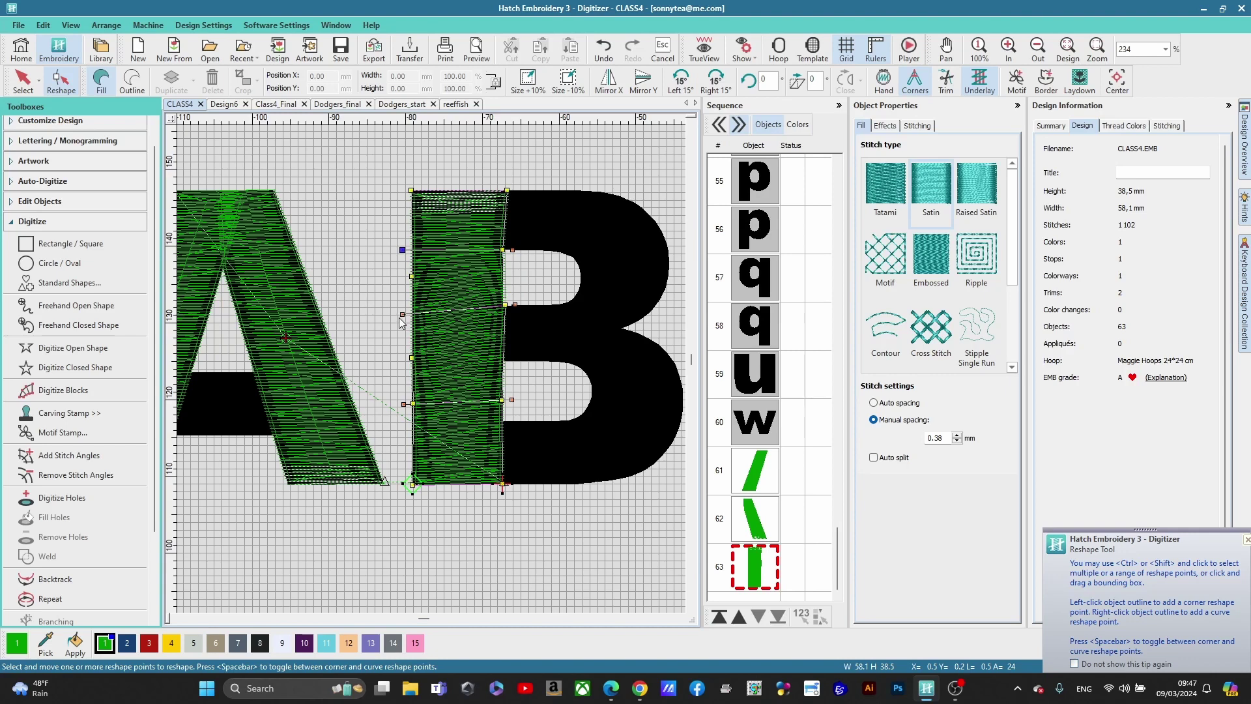
drag(400, 317, 400, 310)
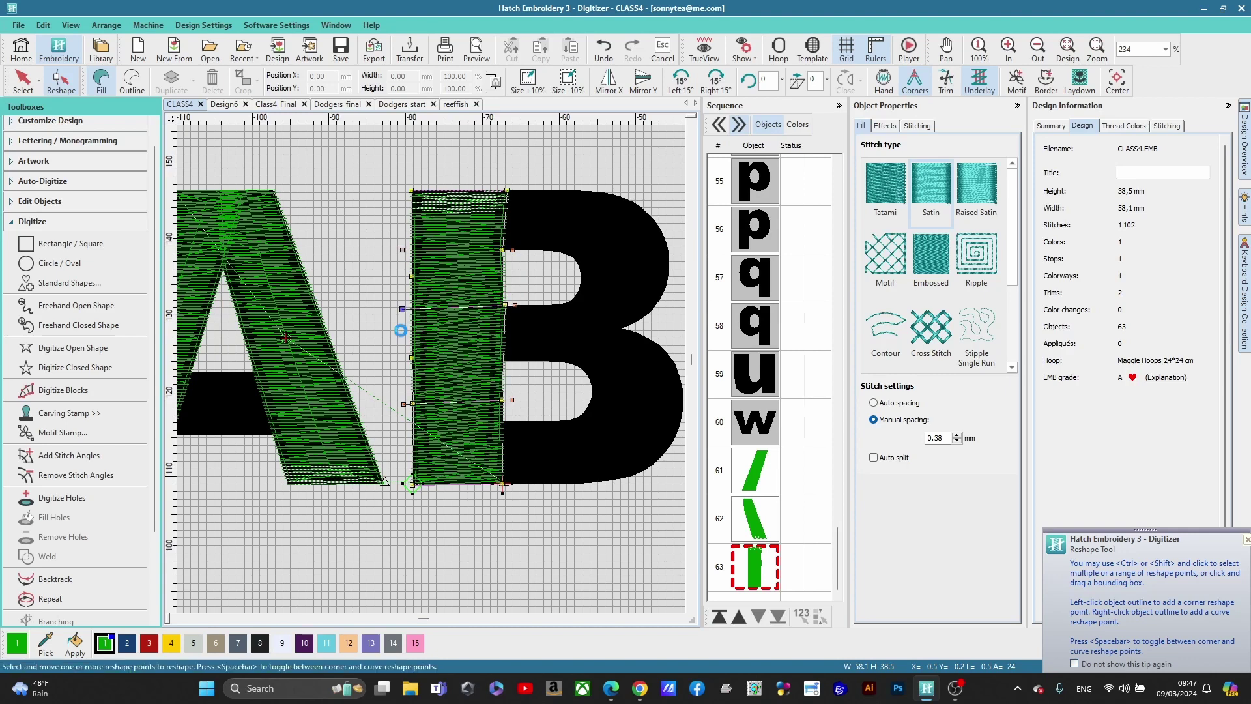
scroll(499, 315, up, 4)
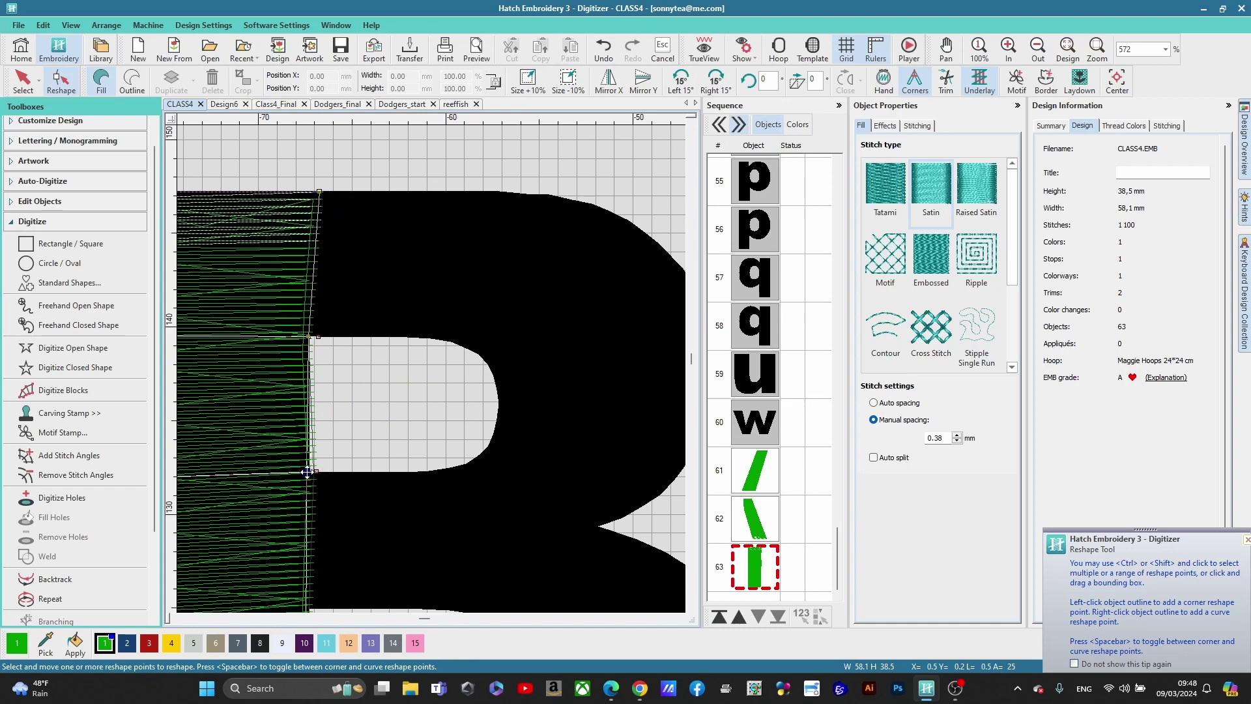
scroll(482, 251, down, 2)
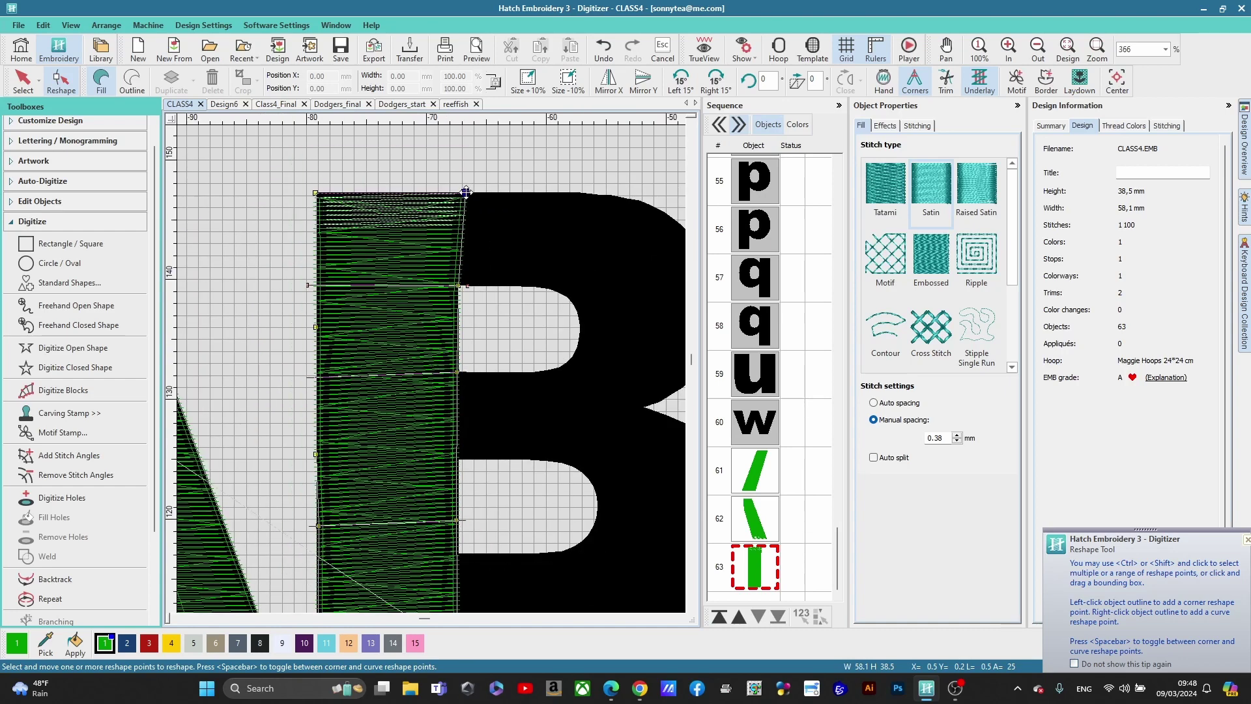
drag(465, 193, 458, 193)
scroll(431, 369, down, 1)
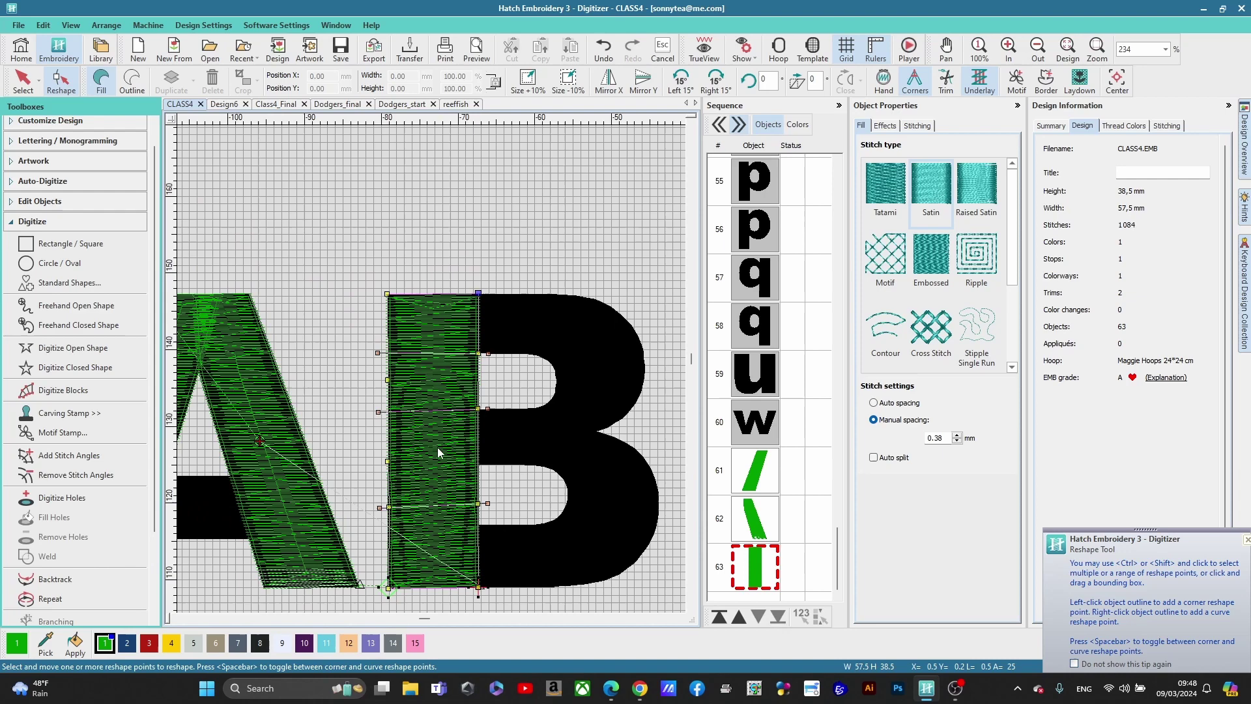
key(t)
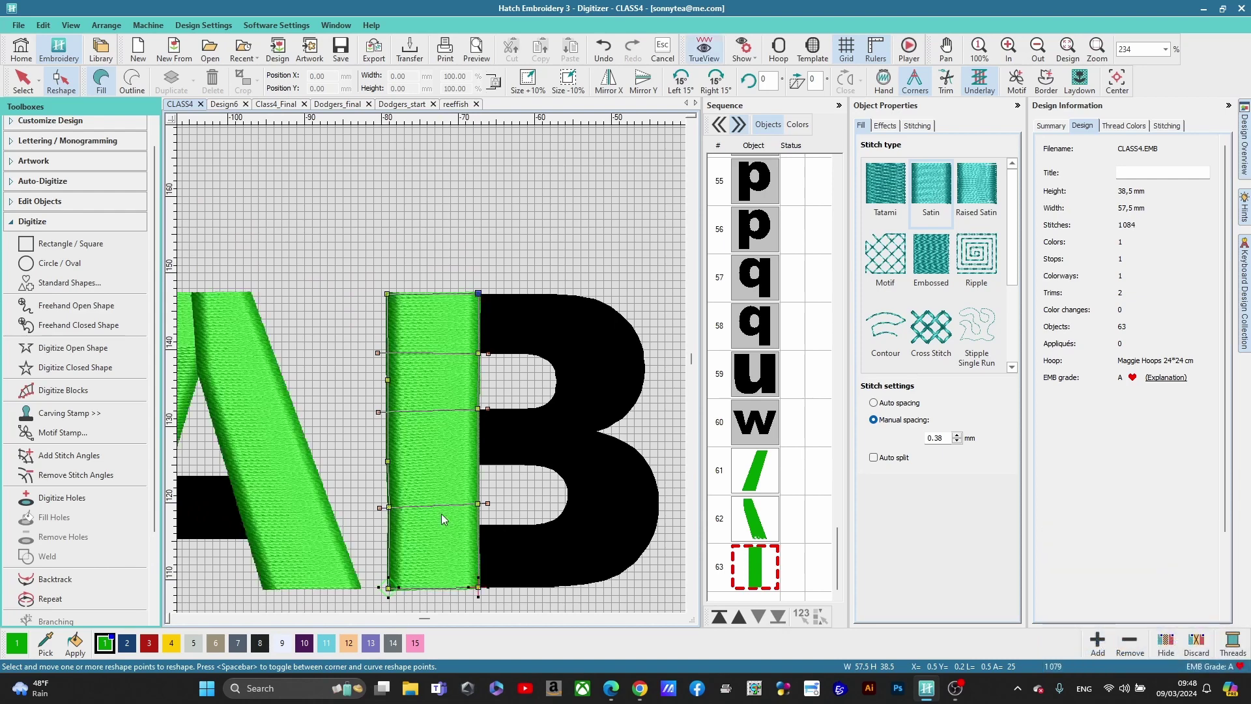
scroll(431, 368, up, 4)
scroll(432, 368, down, 5)
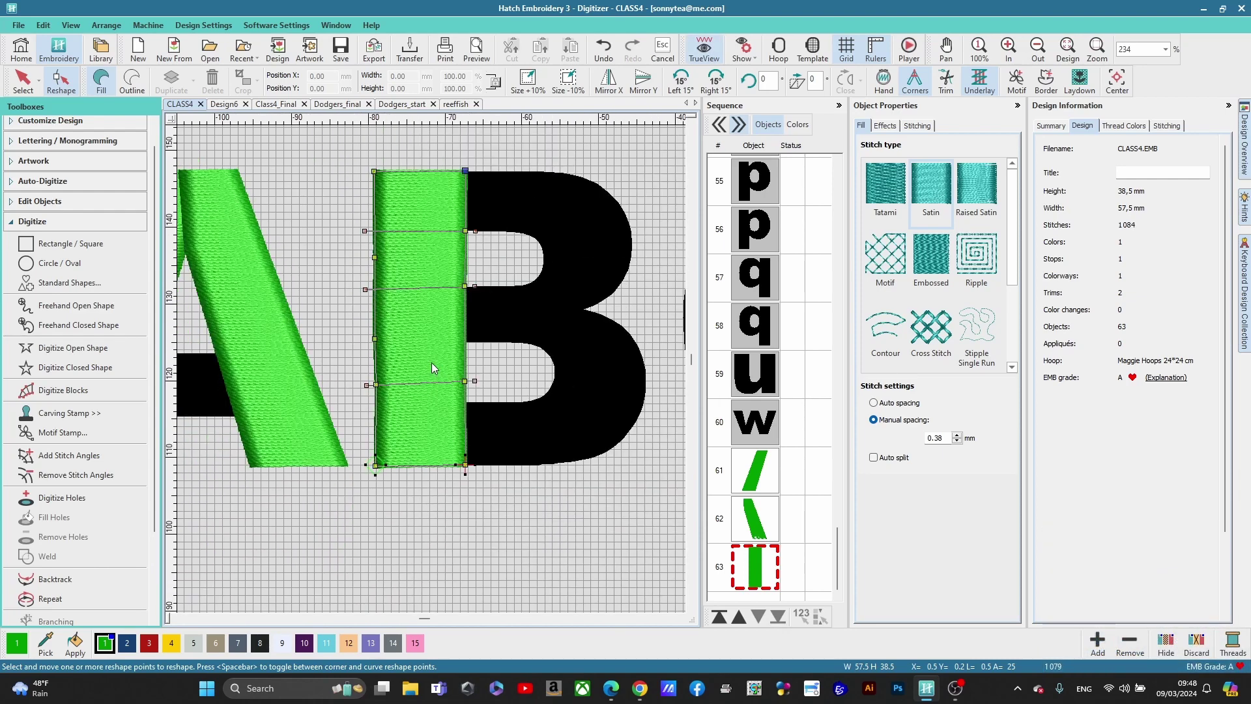
scroll(432, 373, down, 3)
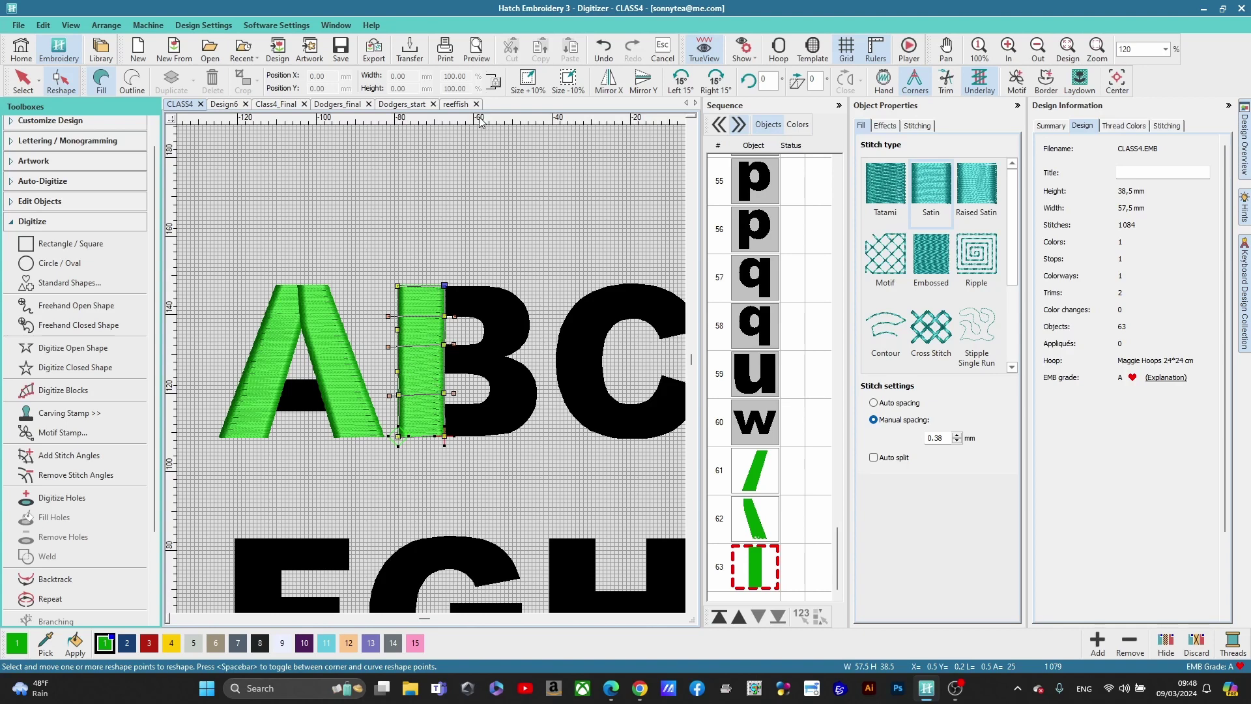
Step: Undo repeatedly until the B's satin column and its reshaping are gone
click(604, 49)
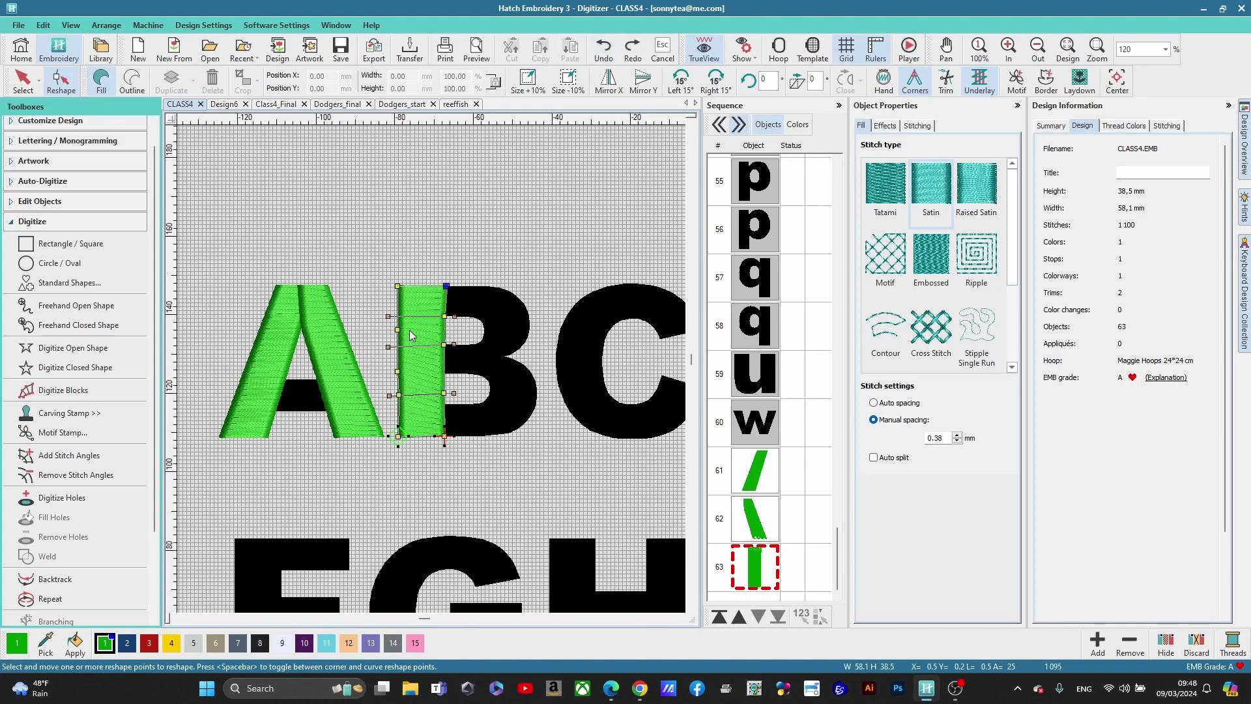
click(605, 47)
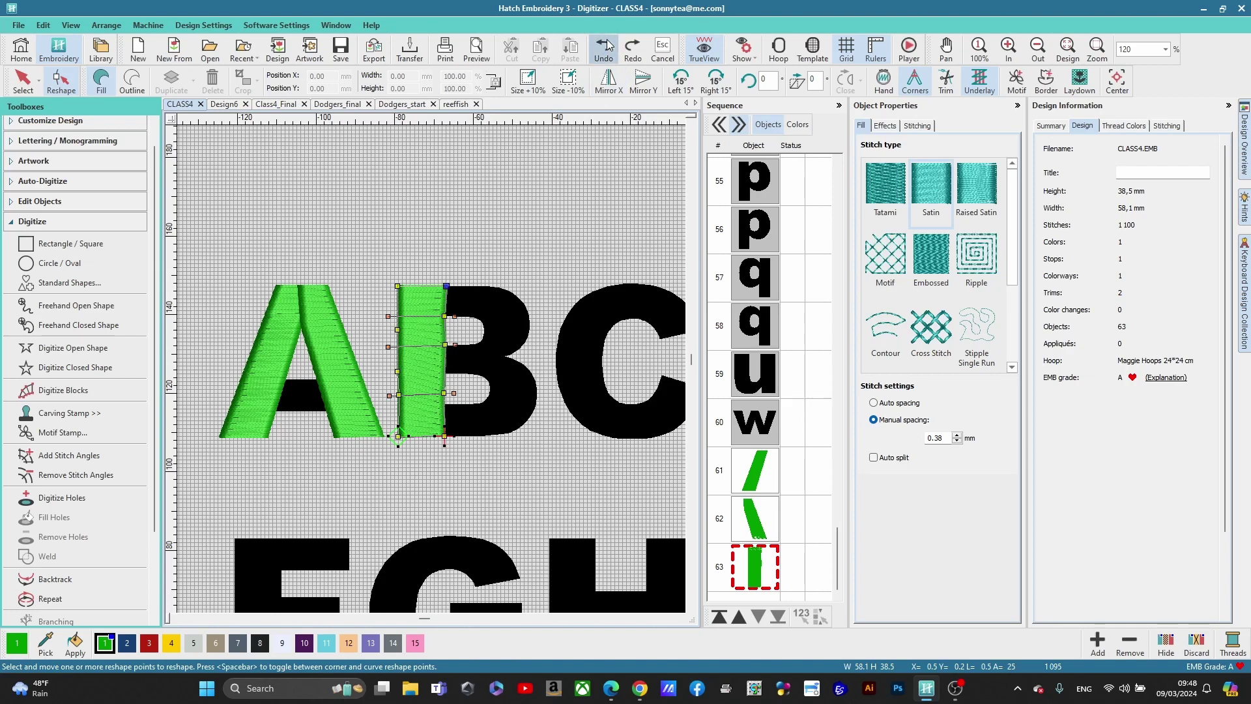
click(606, 45)
click(606, 46)
click(606, 46)
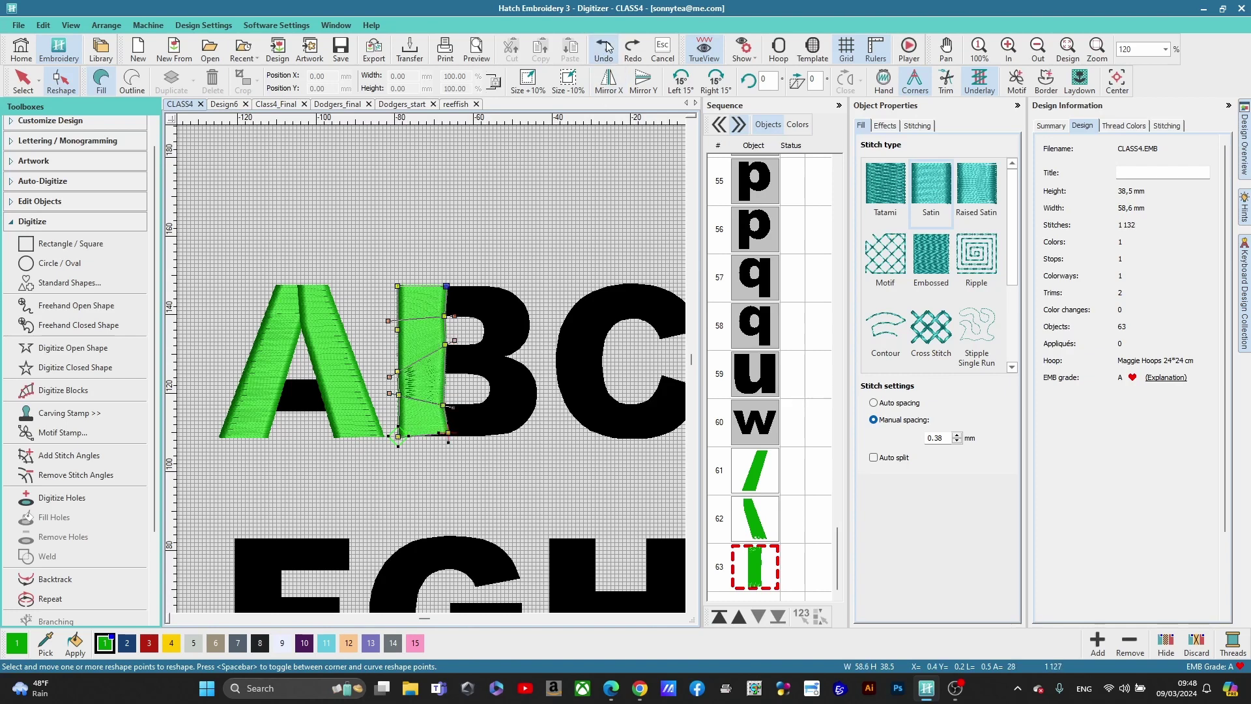
click(606, 46)
scroll(432, 369, left, 3)
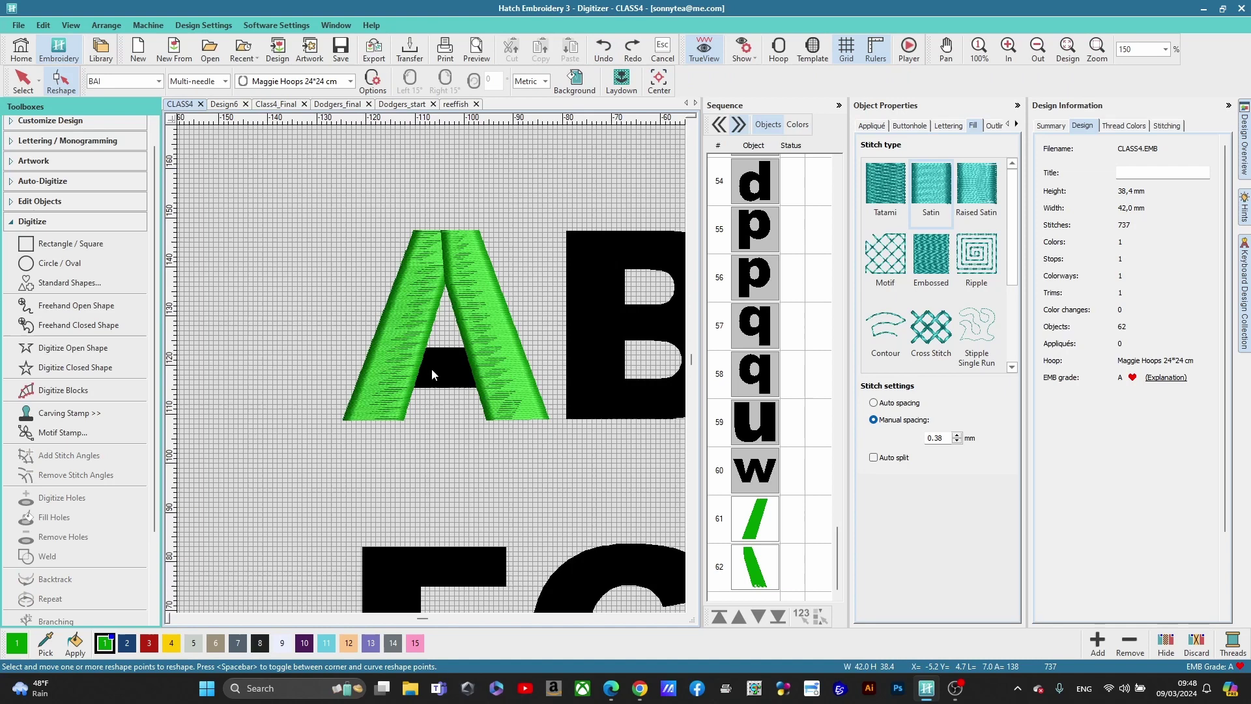
scroll(431, 366, down, 1)
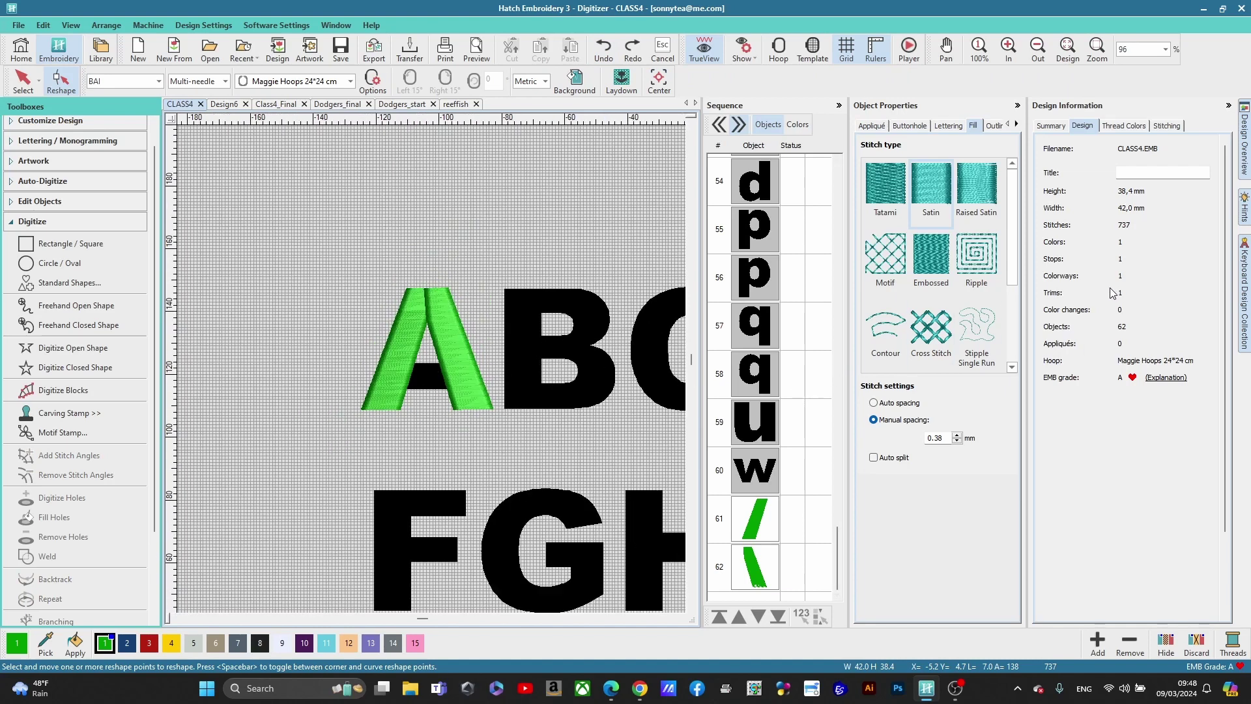
Step: Delete both green stripes of the A, returning the design to 60 objects and 0 stitches
click(471, 347)
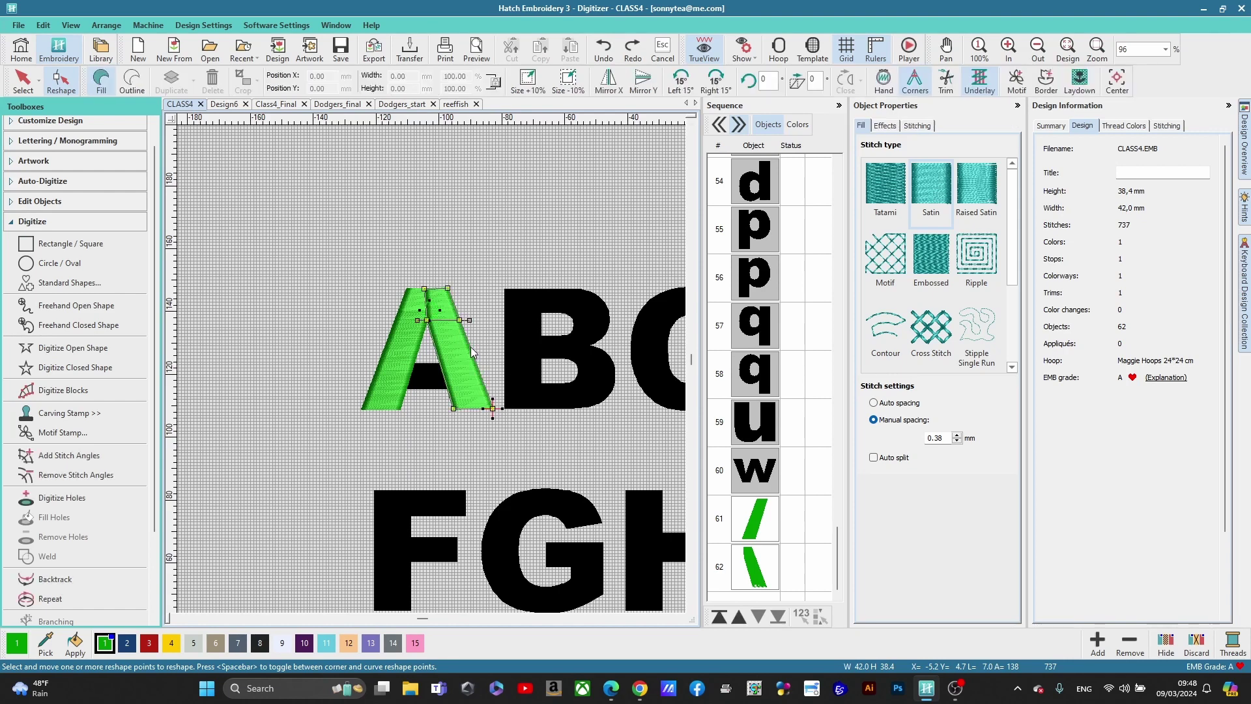
click(23, 79)
key(Delete)
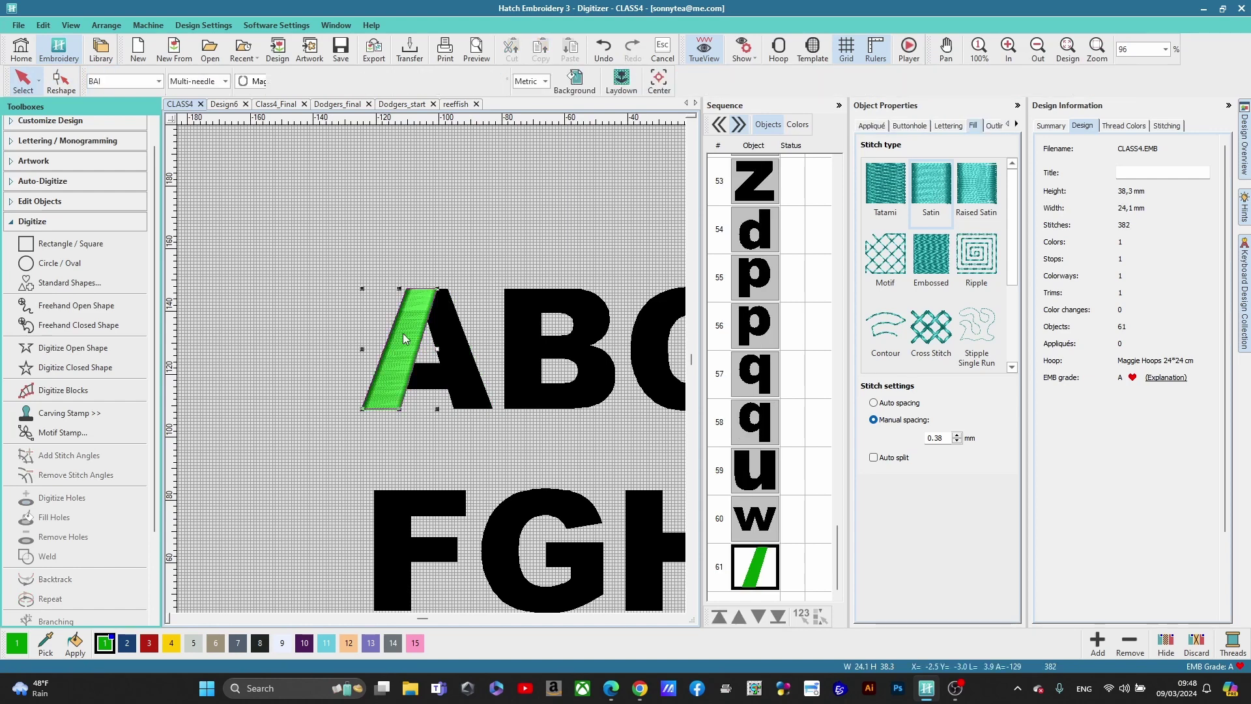
key(Delete)
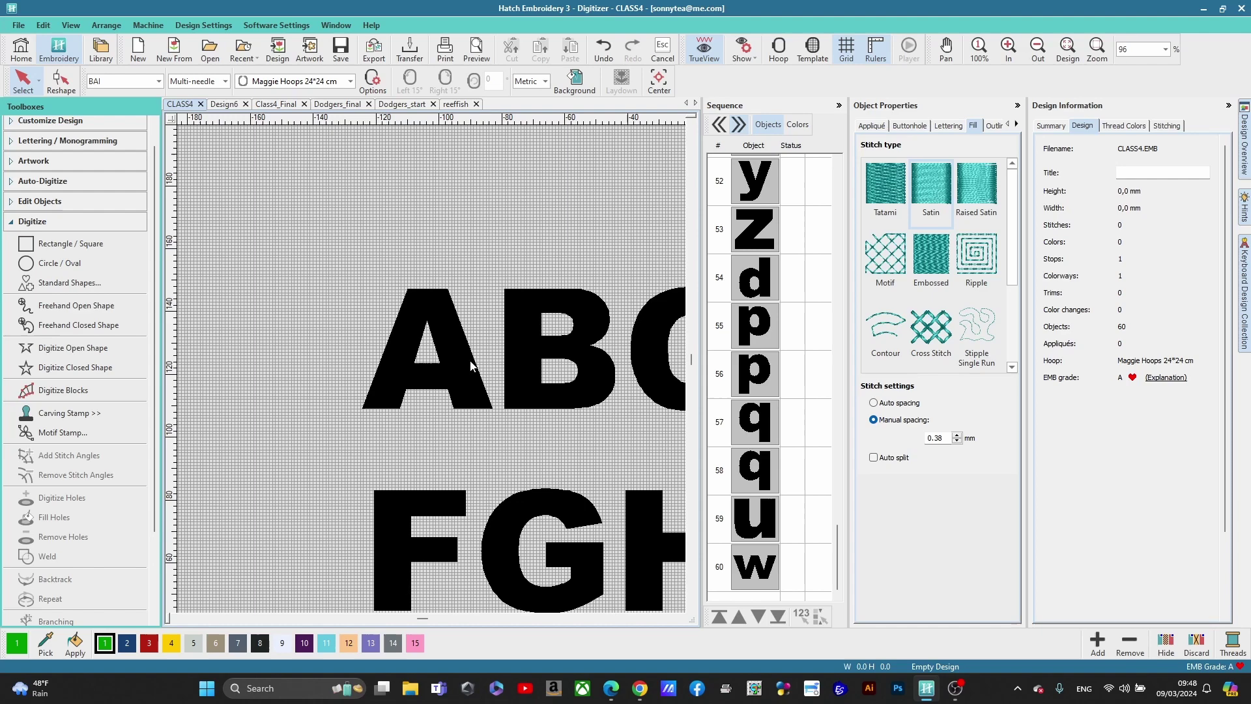
Step: Digitize a new satin block from the A's left-leg corners as object 61, totaling 365 stitches
scroll(432, 369, up, 2)
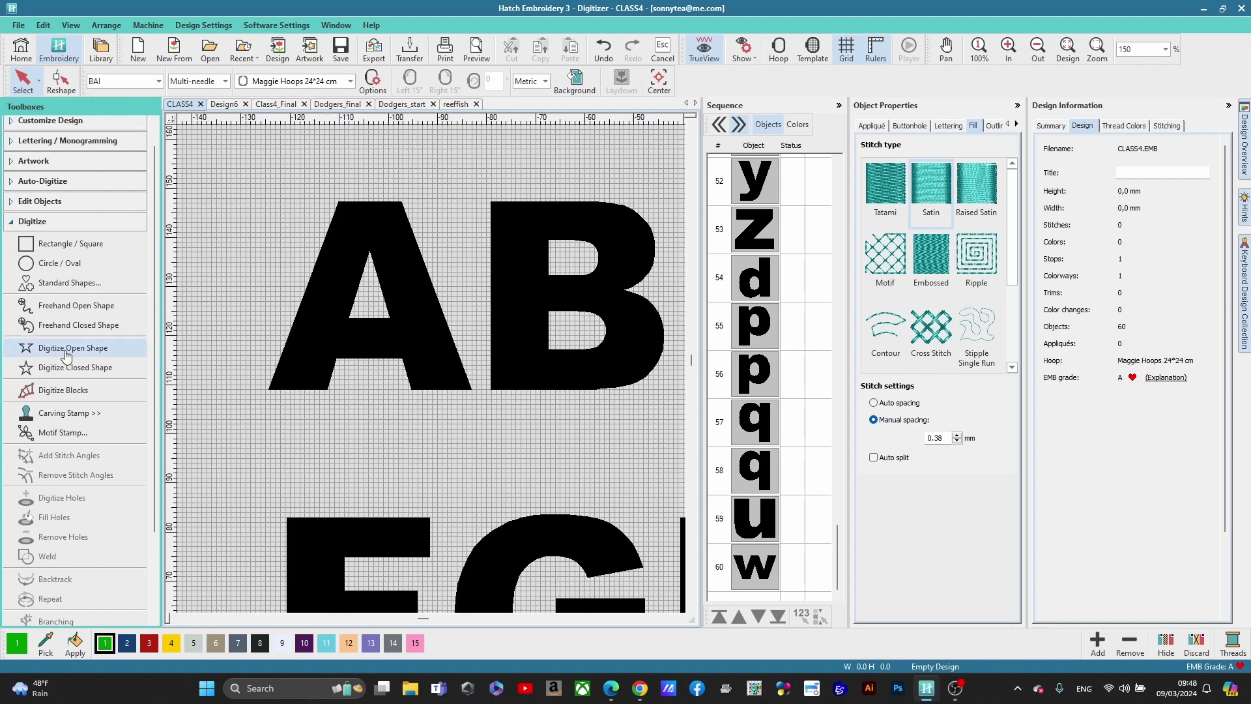
click(64, 390)
scroll(316, 386, up, 2)
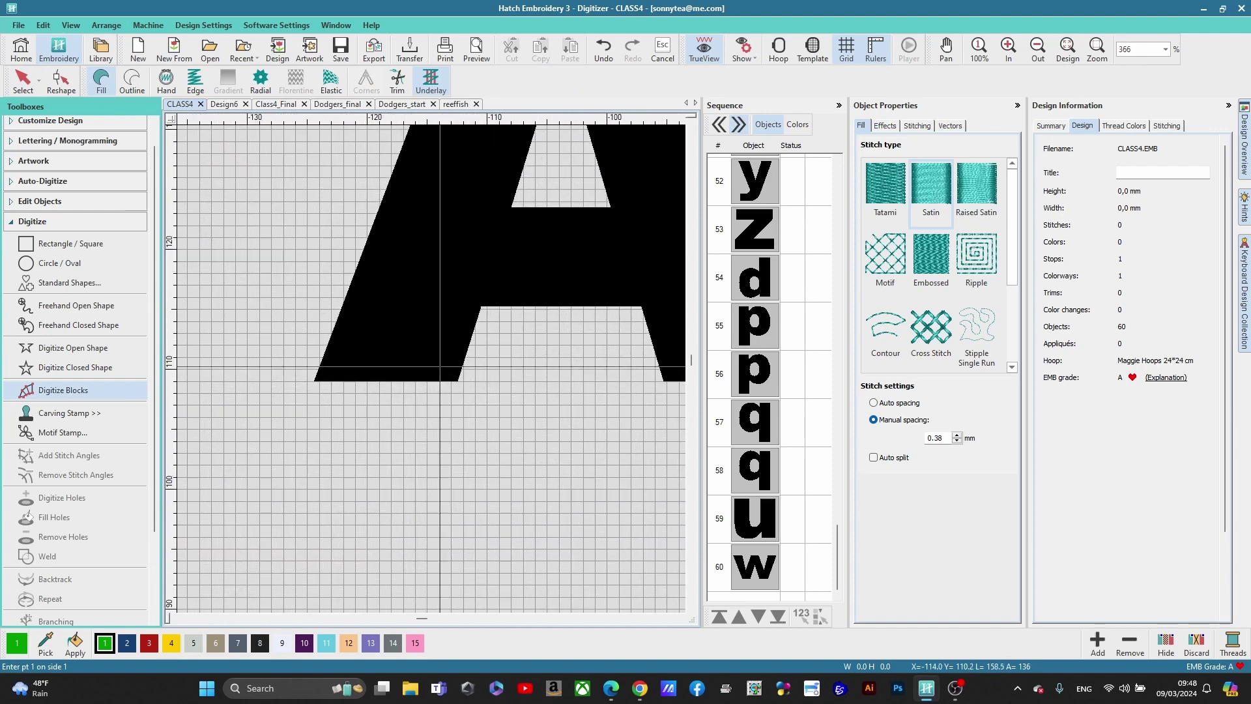
click(432, 313)
scroll(431, 312, up, 3)
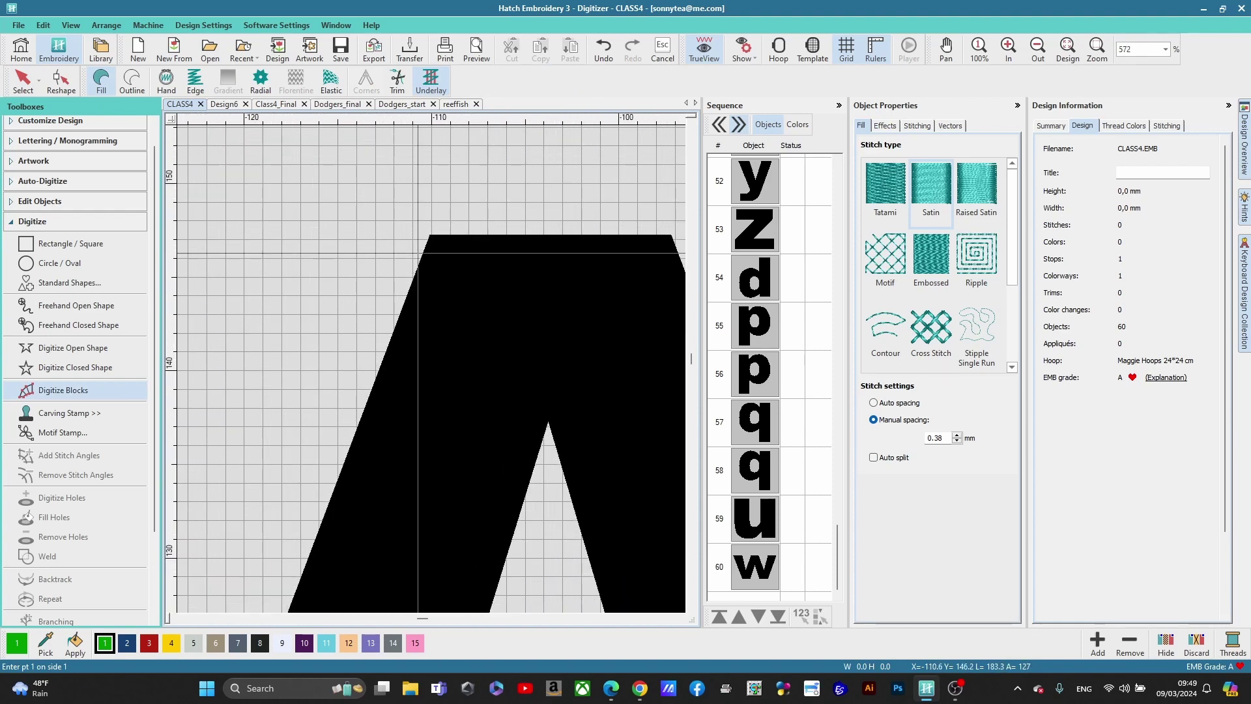
click(567, 234)
scroll(404, 303, down, 2)
scroll(404, 422, down, 2)
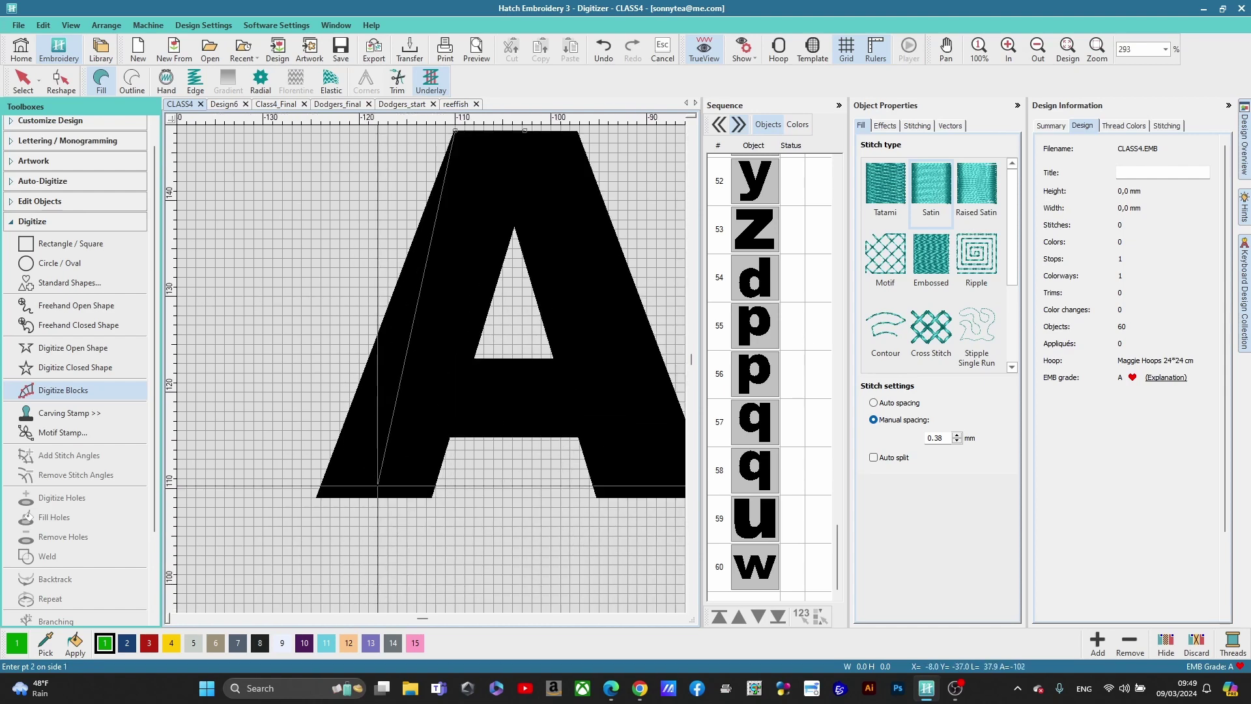
click(381, 381)
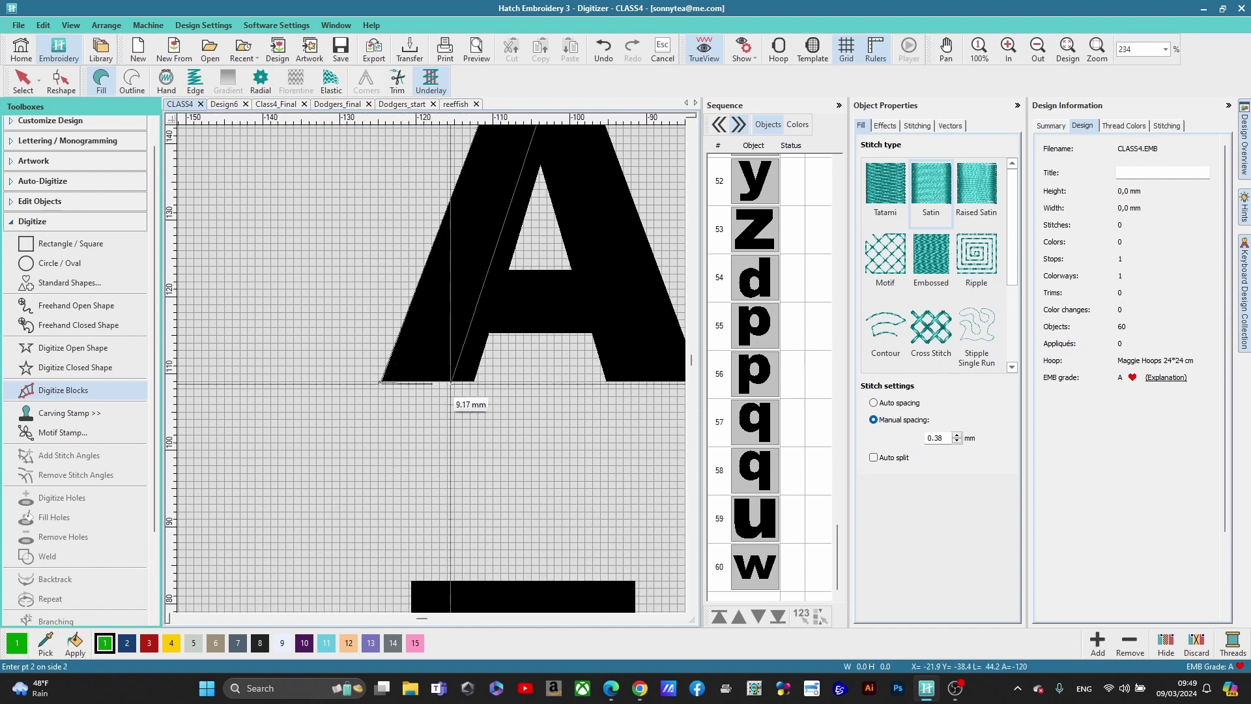
click(476, 383)
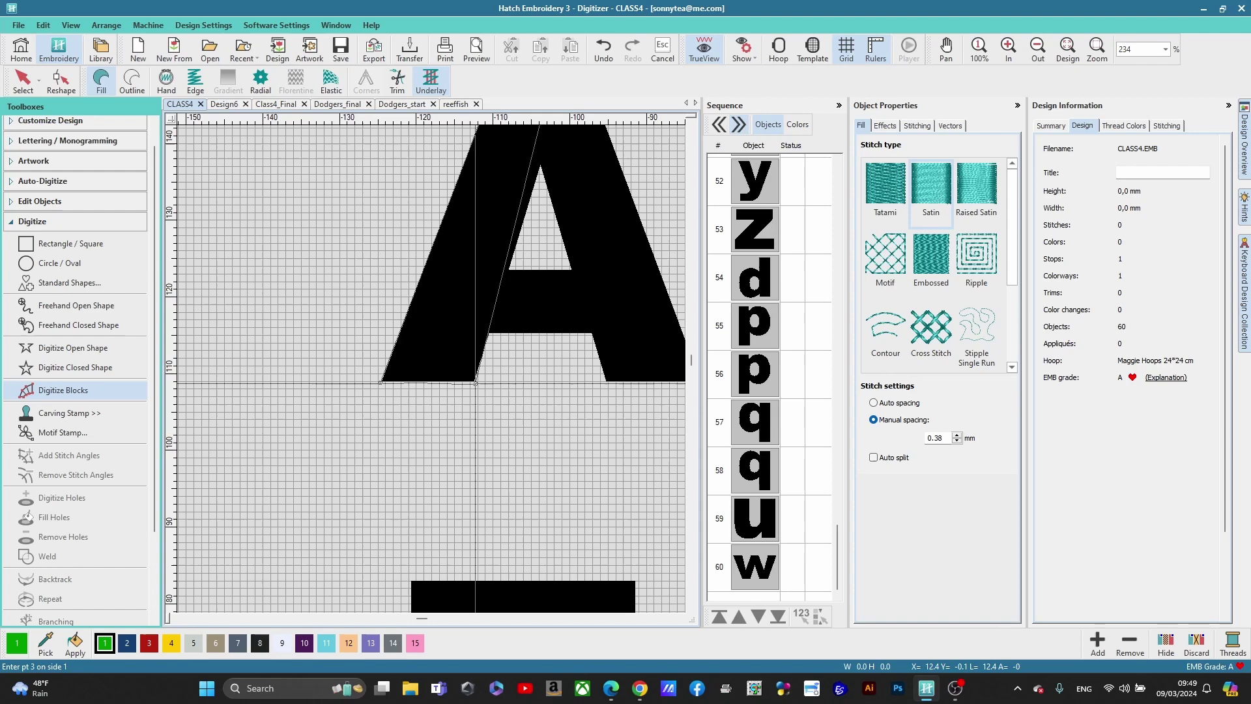
key(Return)
key(t)
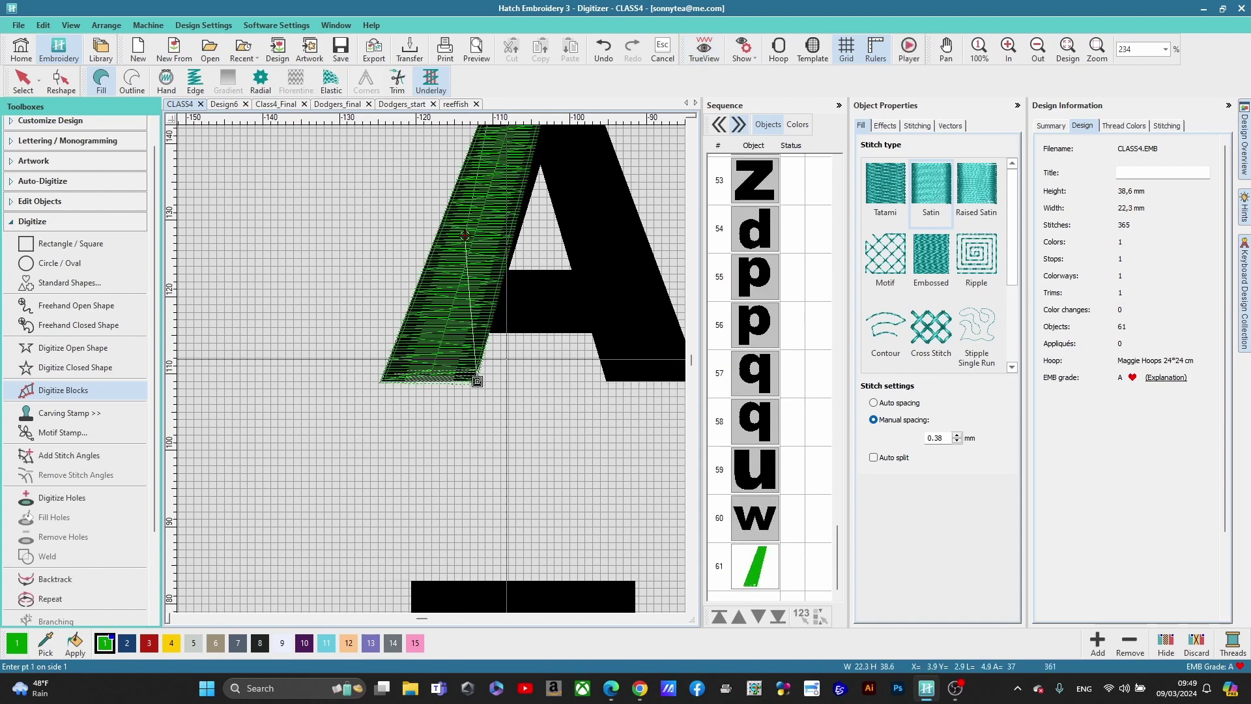
key(Escape)
Step: Reshape object 61, pulling its right edge out to the A's left-leg outline
key(h)
scroll(550, 246, down, 2)
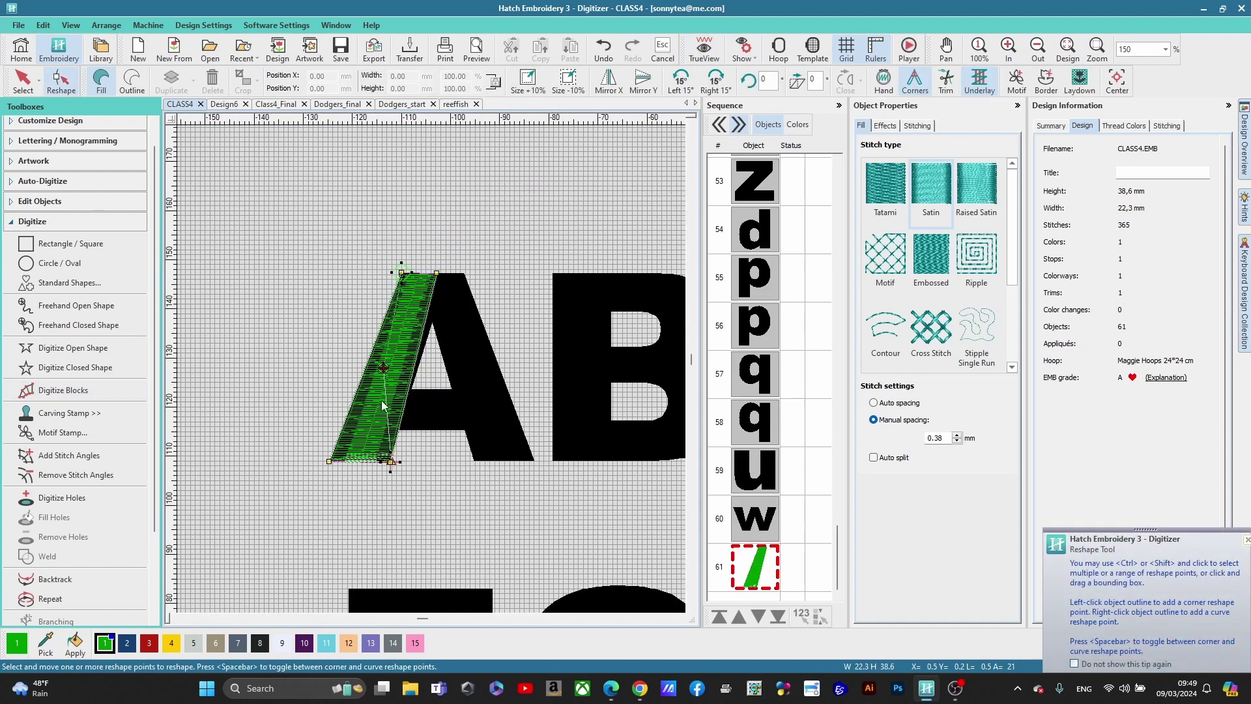
scroll(432, 369, up, 4)
scroll(431, 372, up, 3)
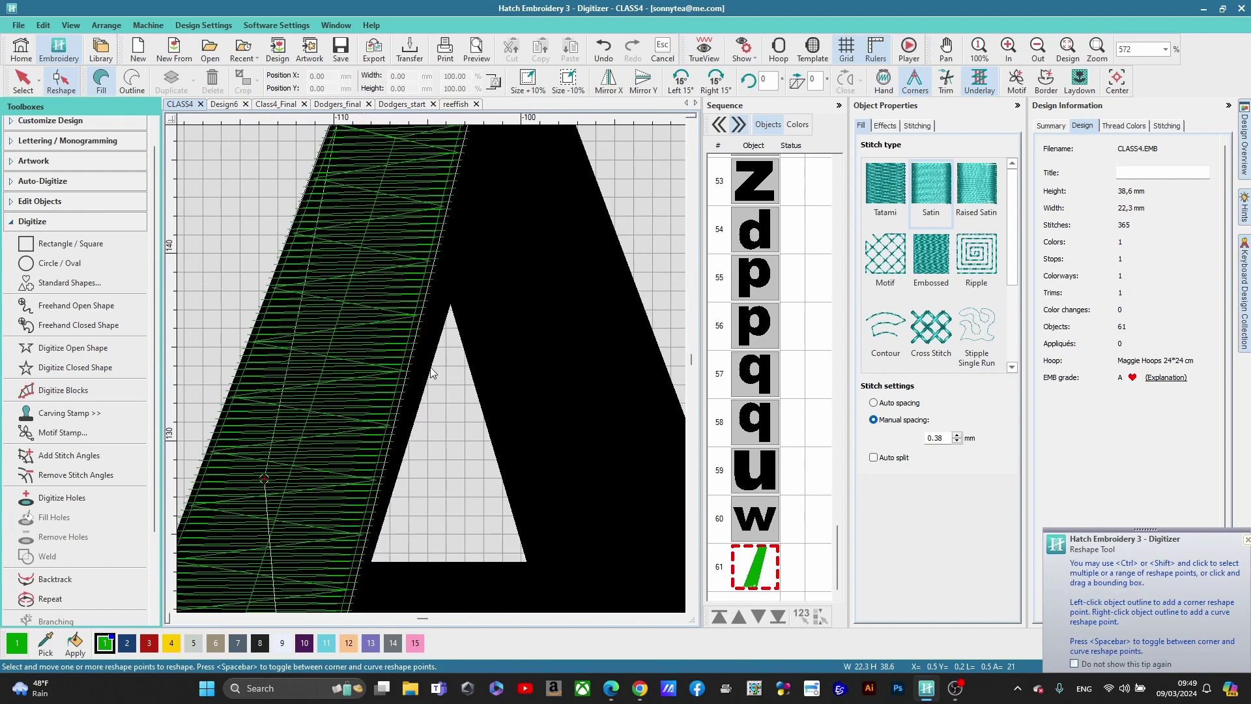
drag(424, 287, 449, 305)
scroll(433, 374, down, 3)
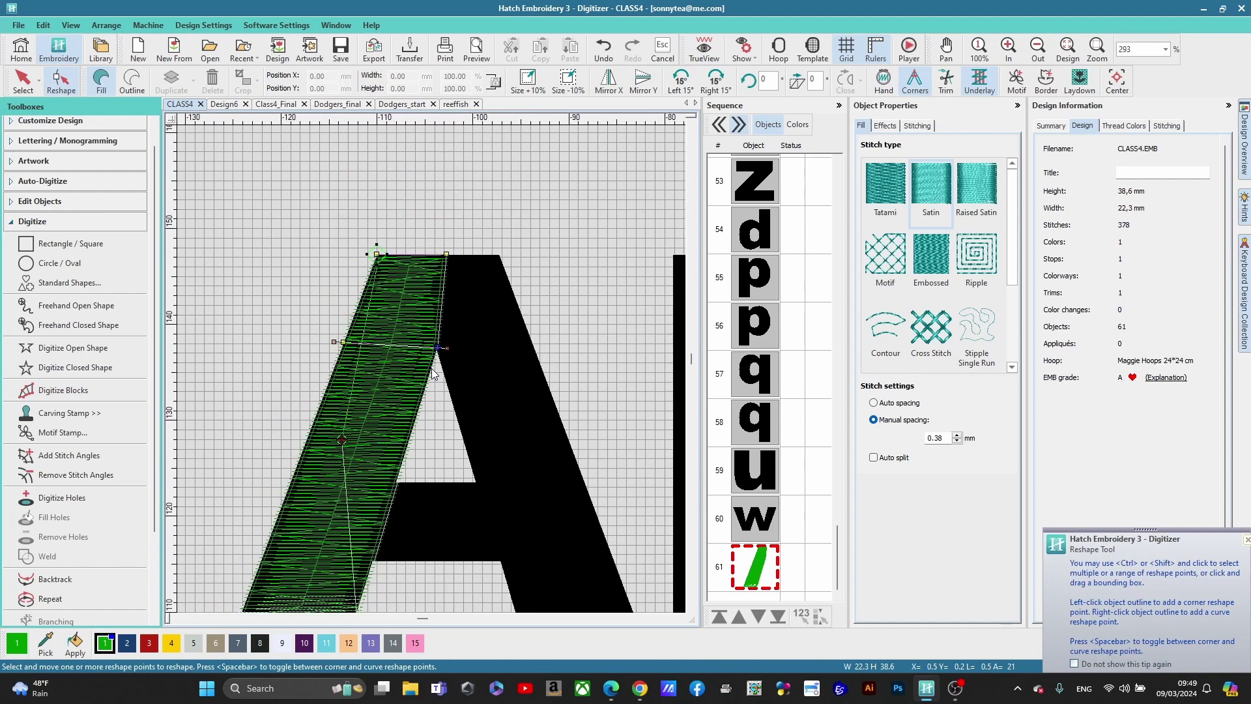
scroll(425, 373, down, 1)
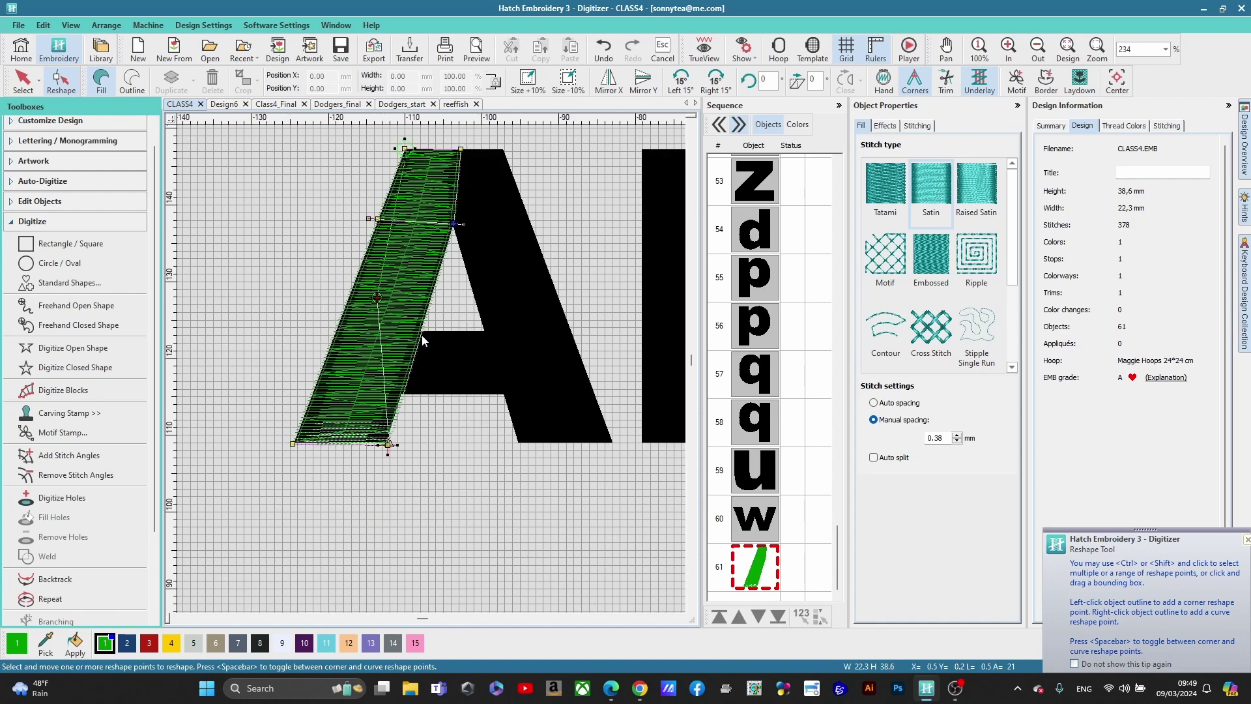
scroll(421, 335, down, 2)
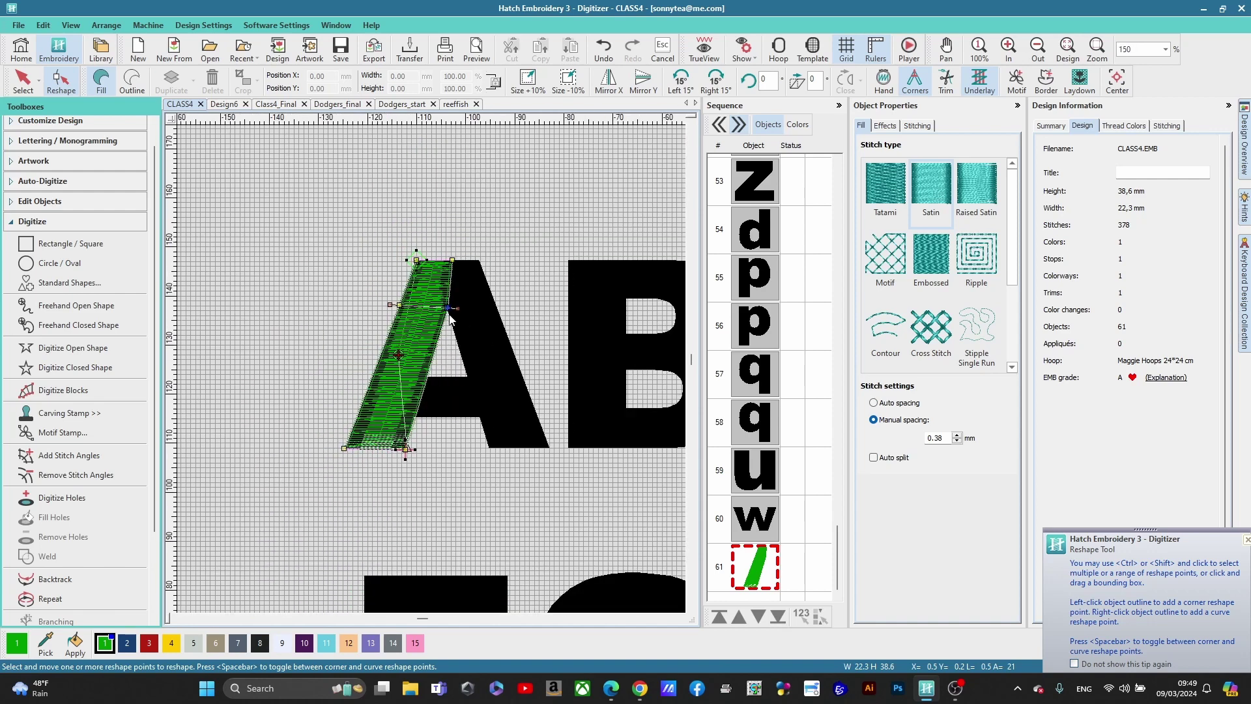
scroll(395, 289, up, 4)
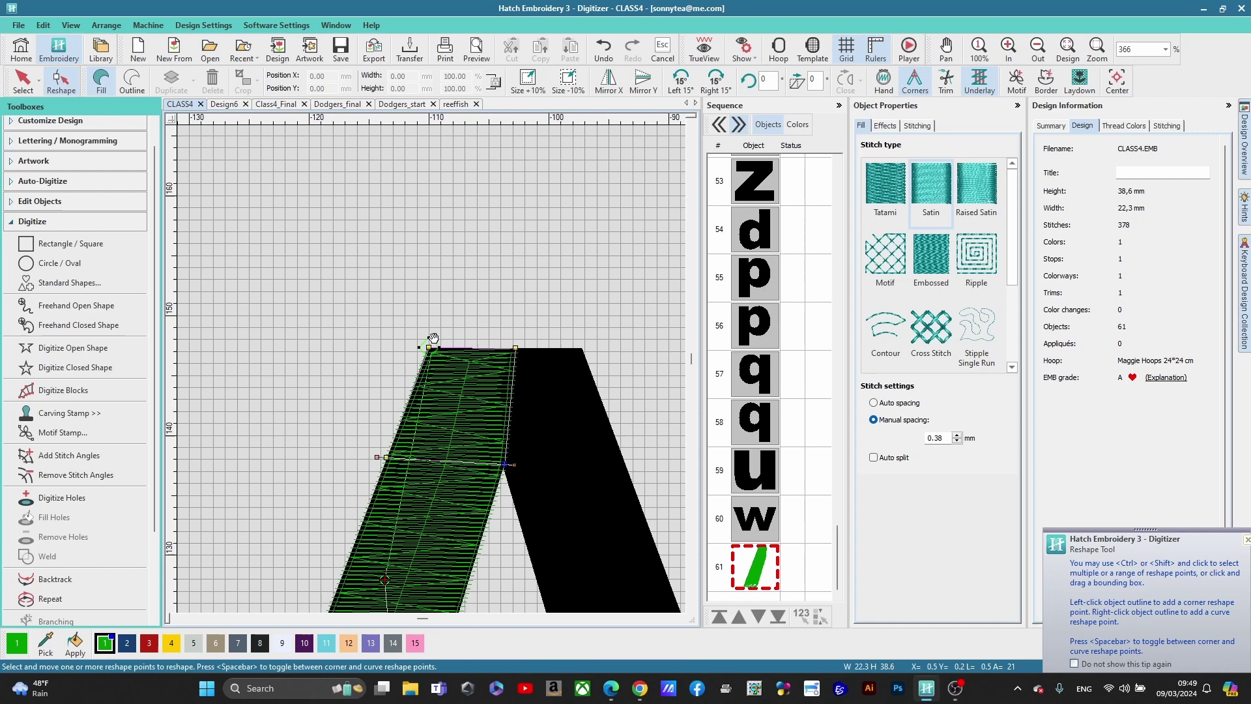
scroll(433, 379, down, 2)
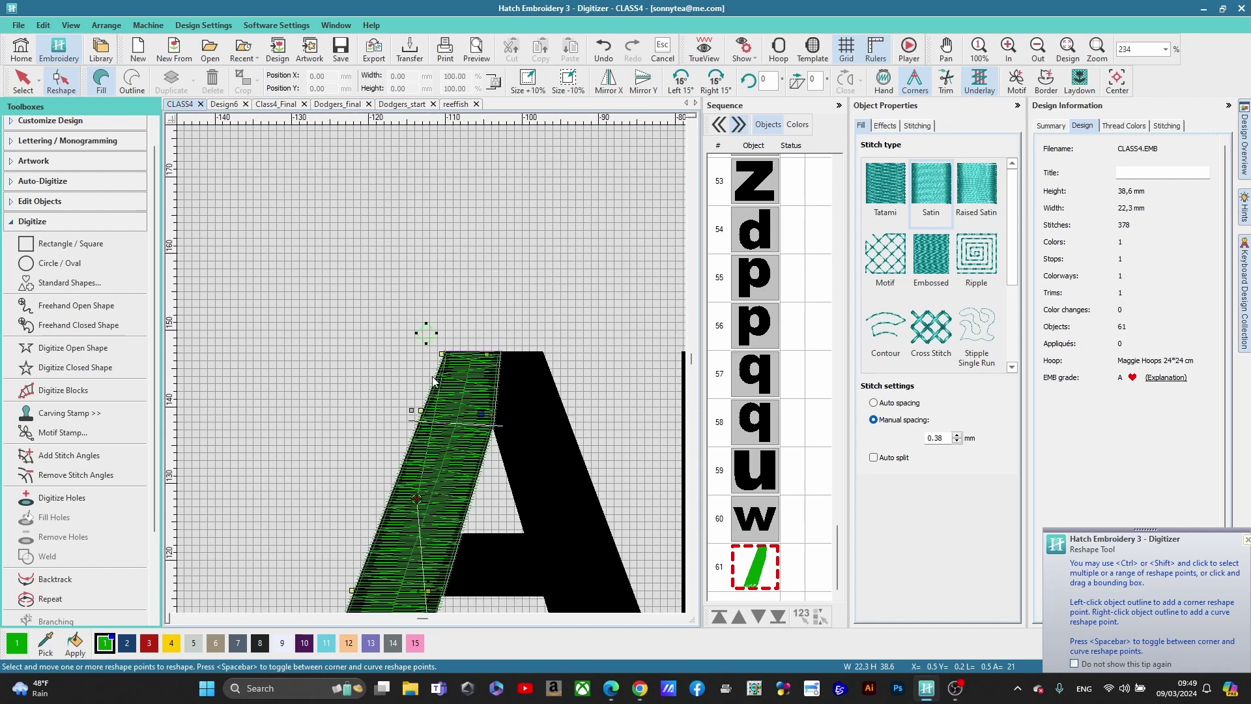
scroll(433, 380, down, 2)
scroll(427, 426, up, 4)
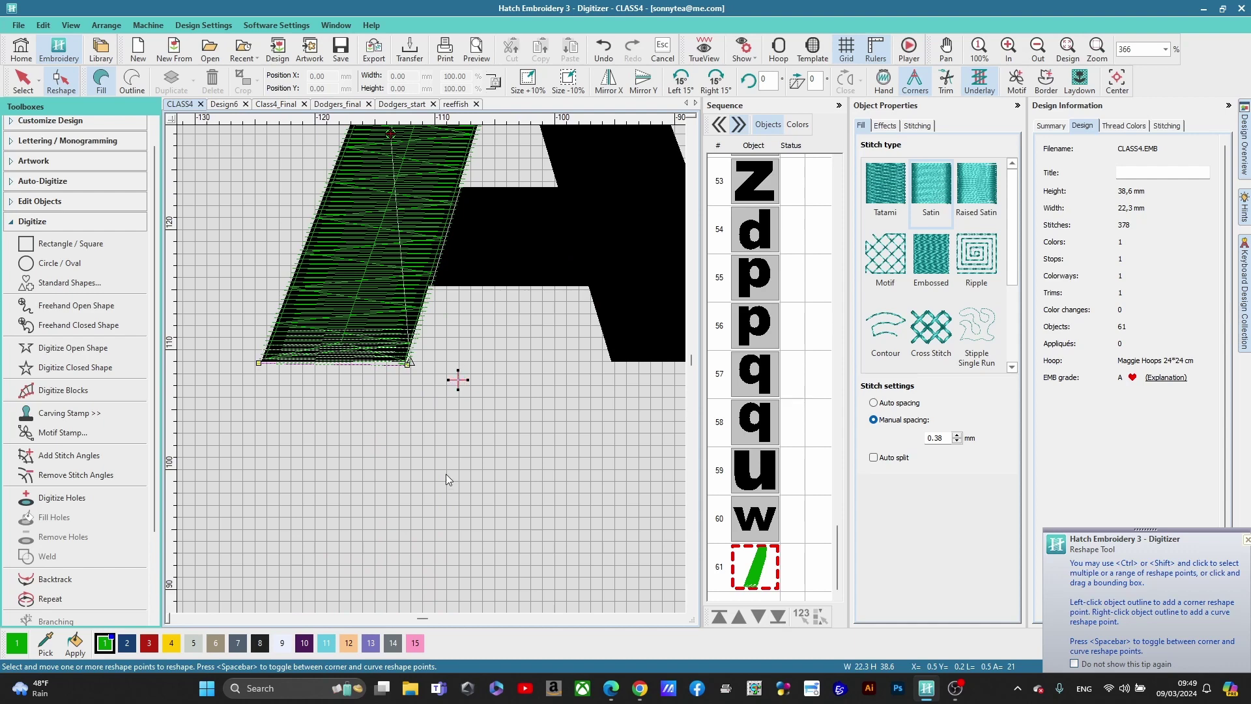
scroll(465, 402, down, 3)
scroll(413, 256, down, 1)
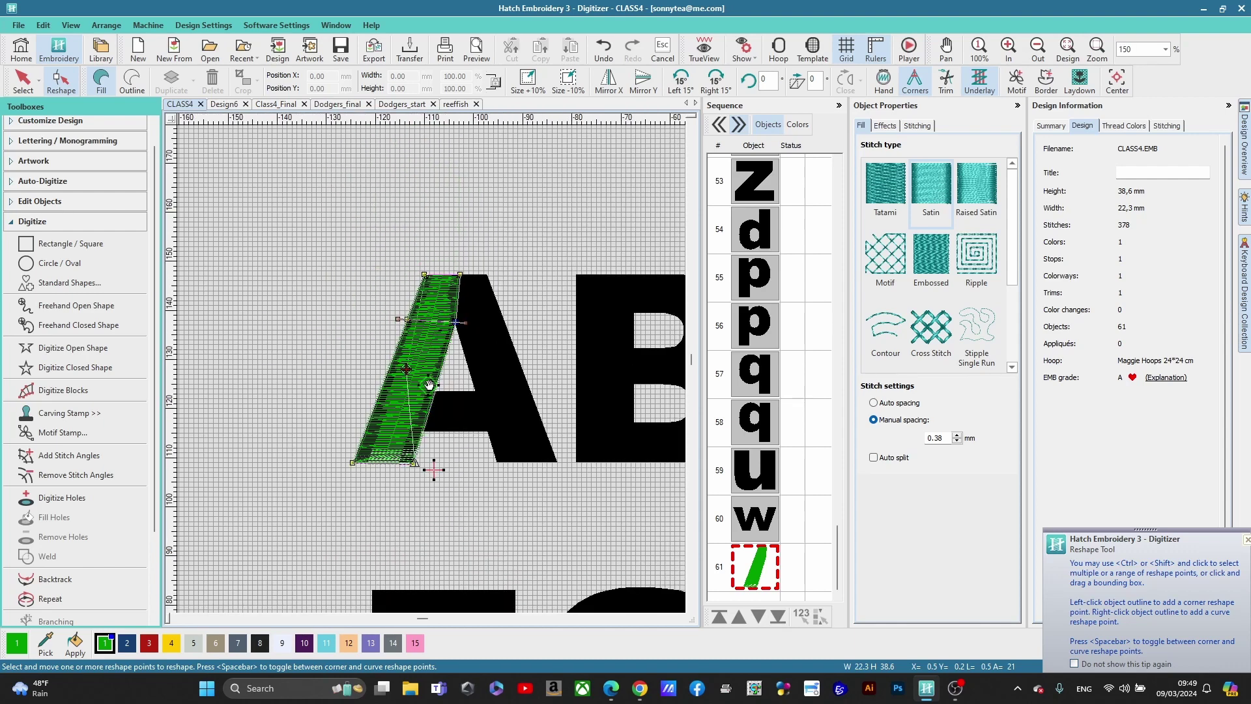
Step: Fit the block's bottom corners to the leg, raising the design to 398 stitches
click(353, 463)
click(438, 386)
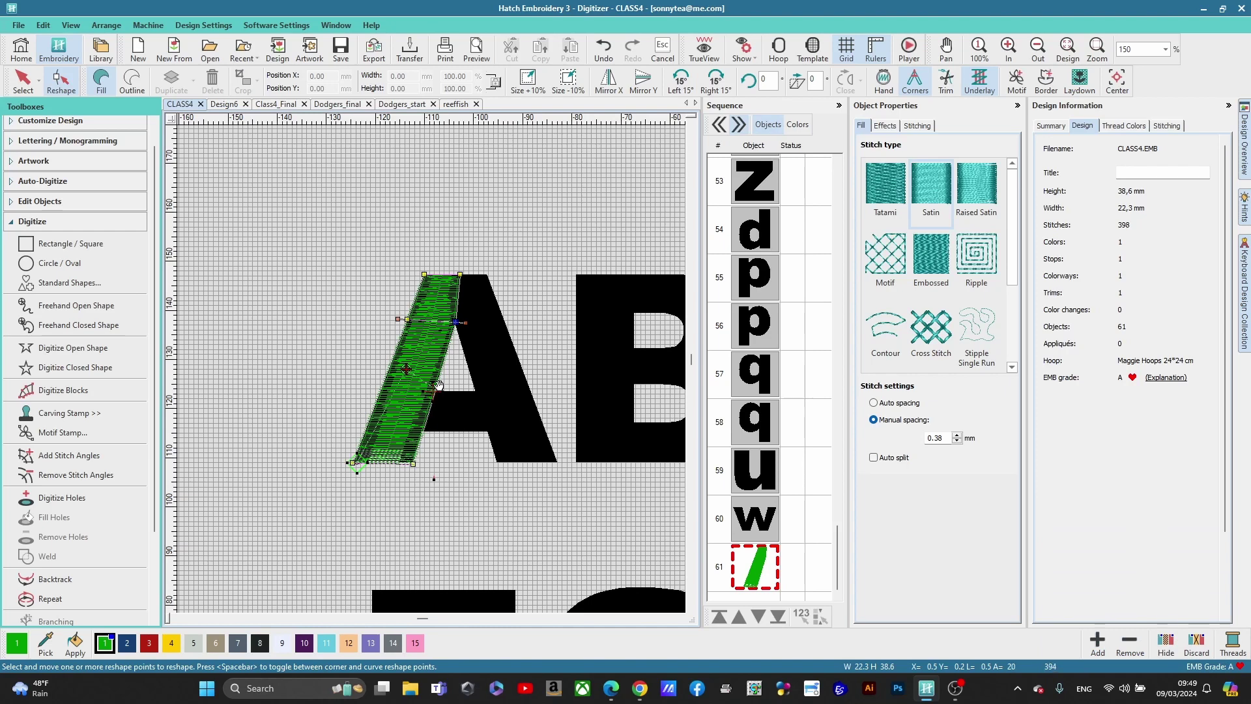
scroll(436, 399, up, 5)
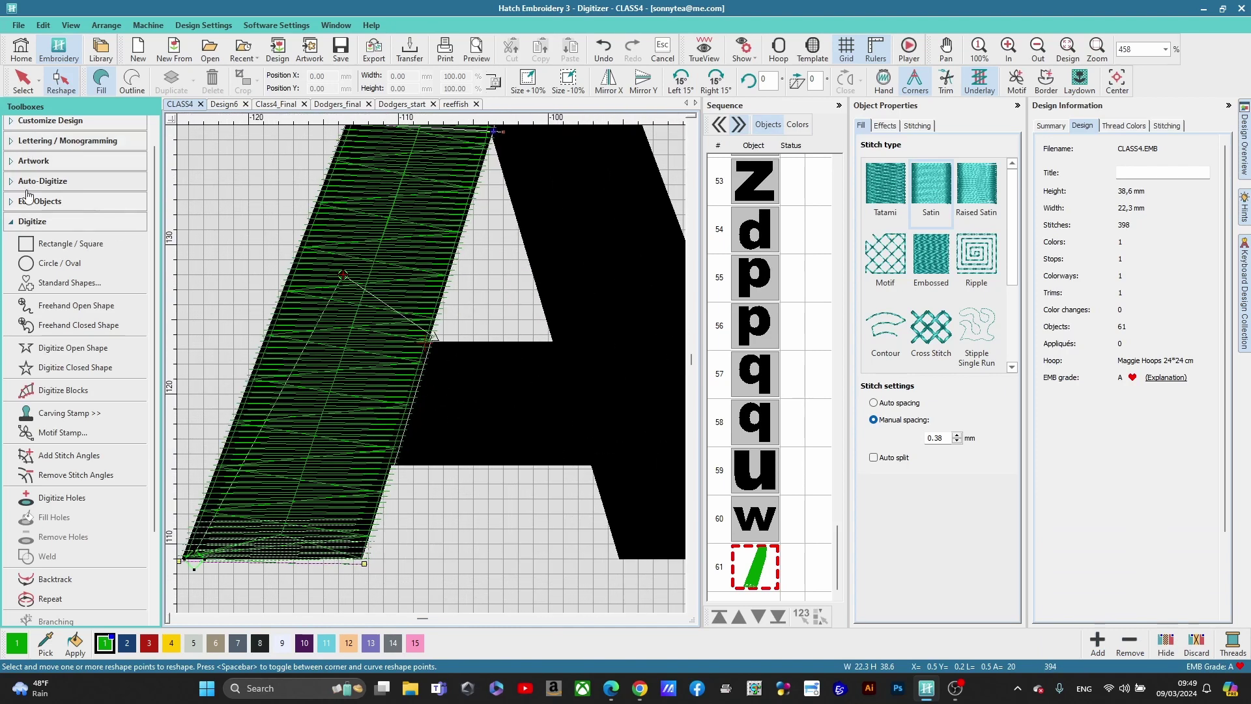
click(63, 390)
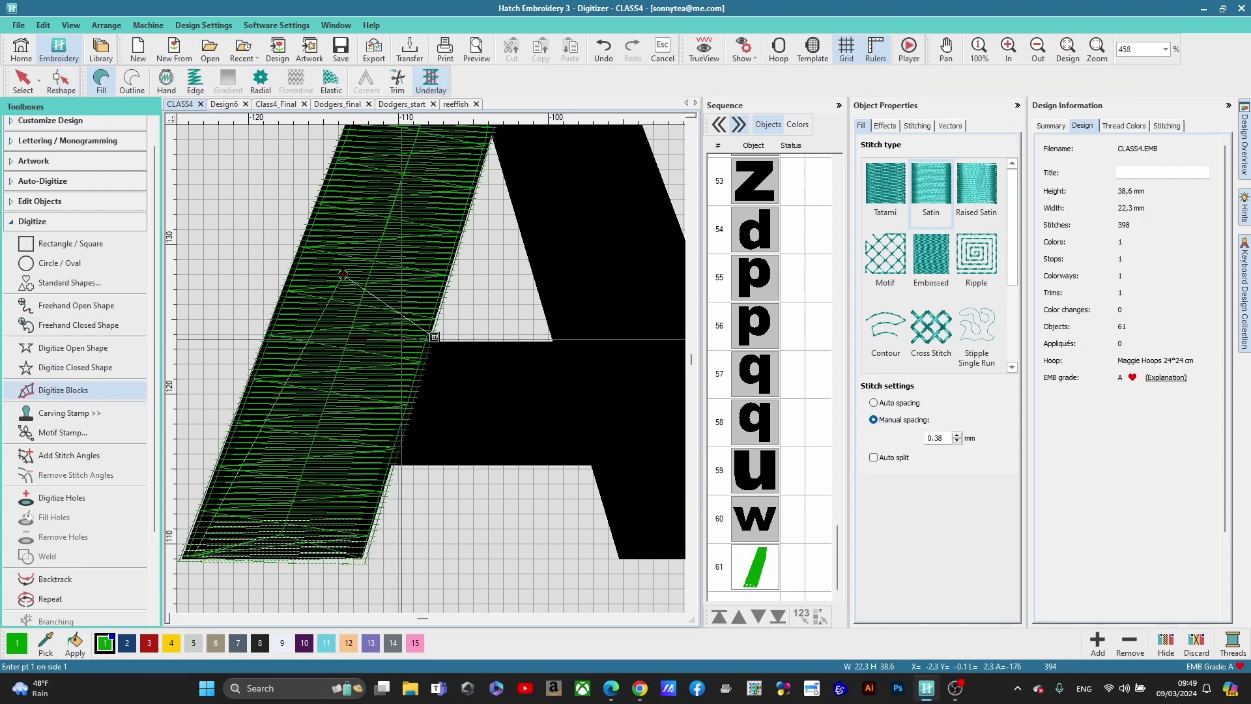
Step: Digitize a four-point satin block across the A's crossbar, then switch to Reshape on it
click(415, 336)
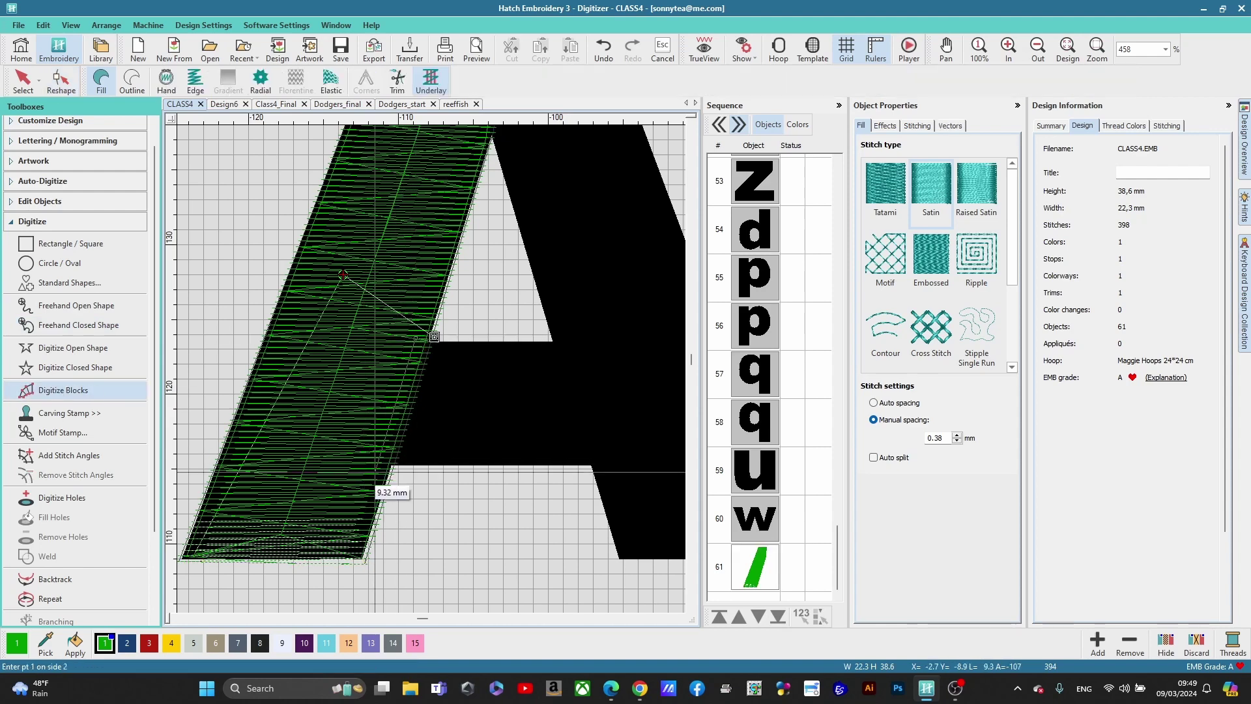
click(376, 467)
click(580, 339)
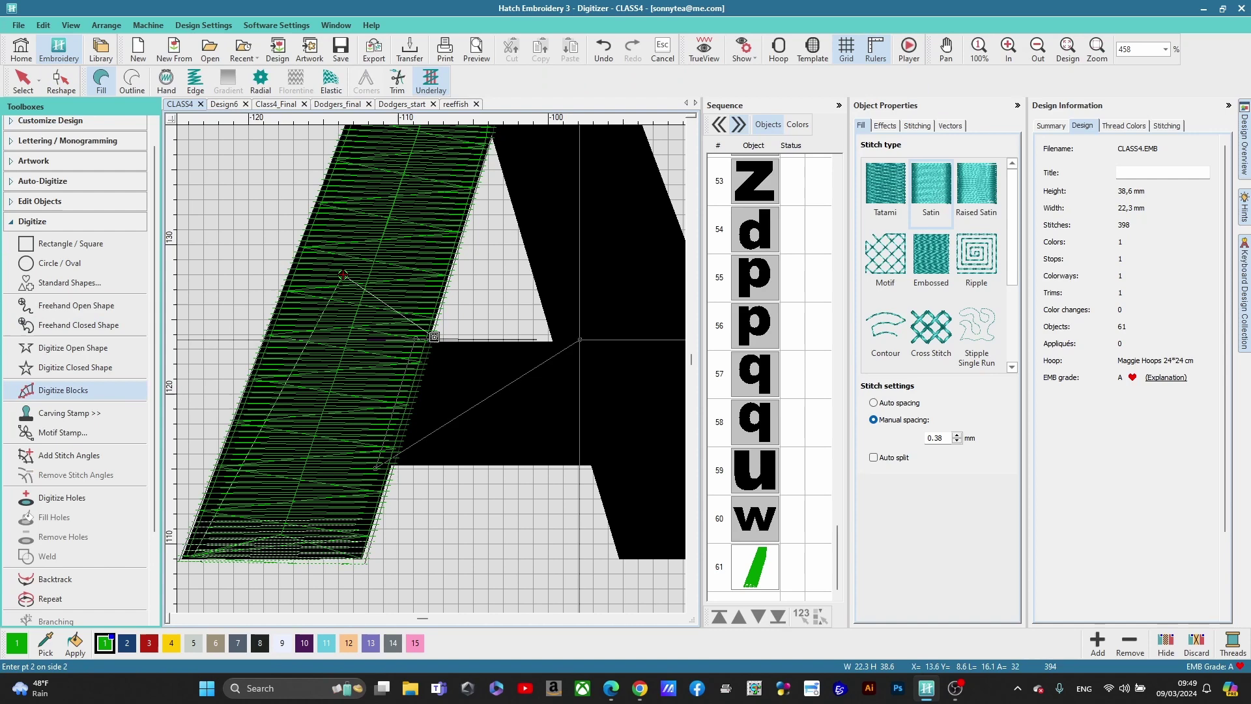
click(619, 467)
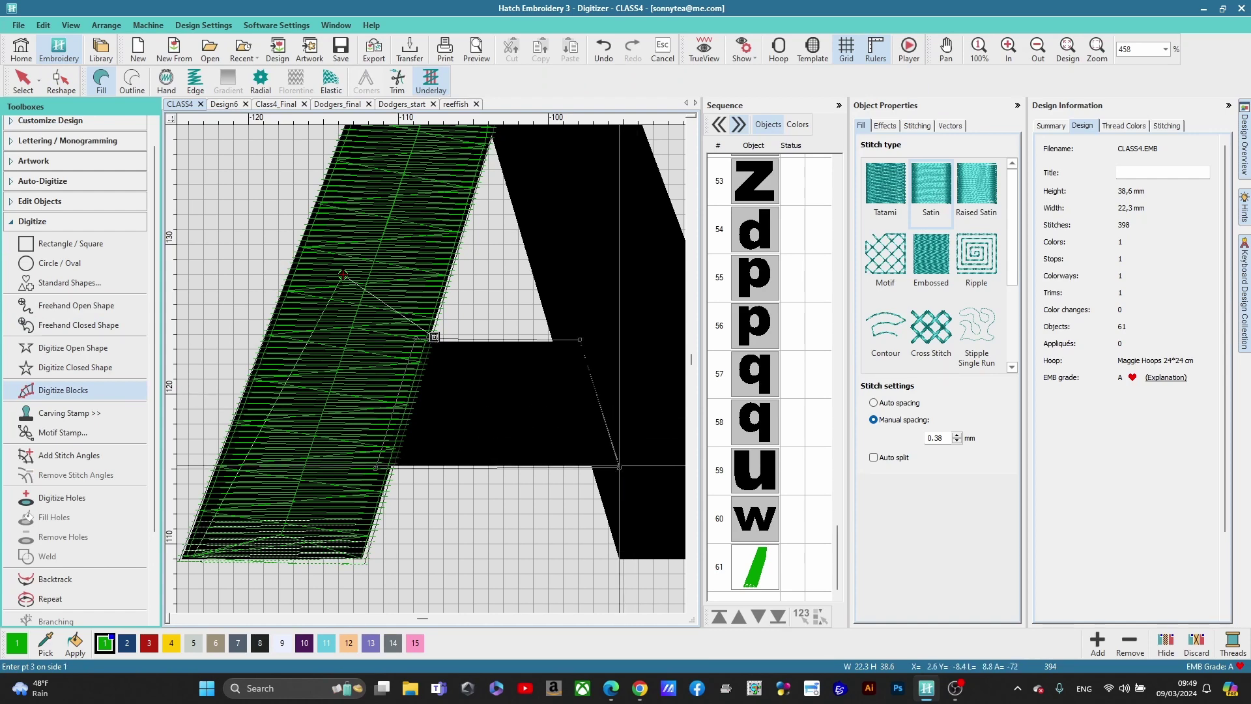
key(Return)
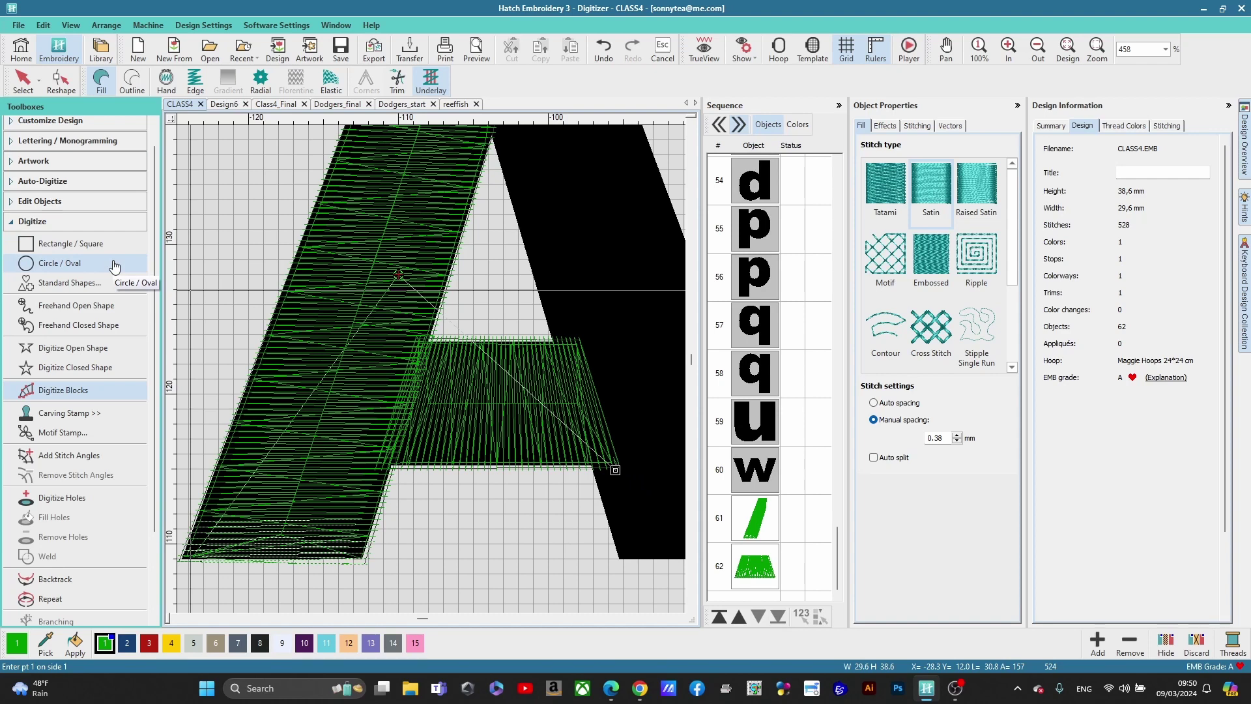
key(Escape)
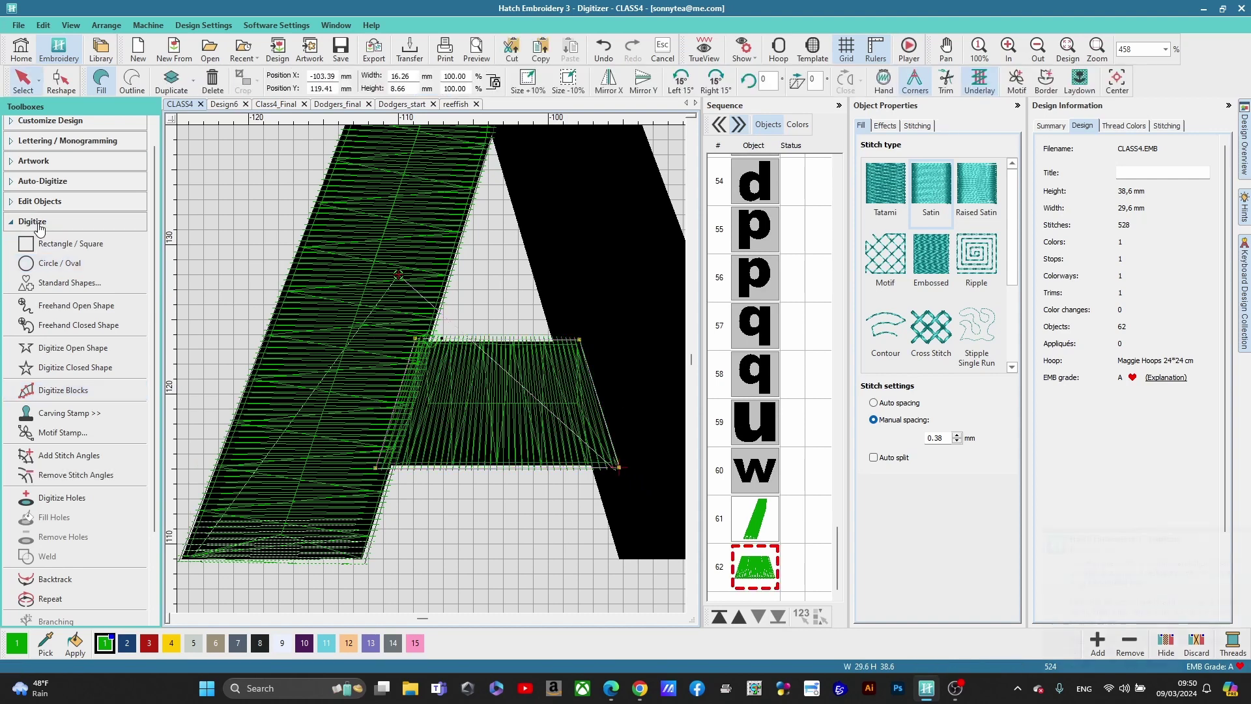
key(h)
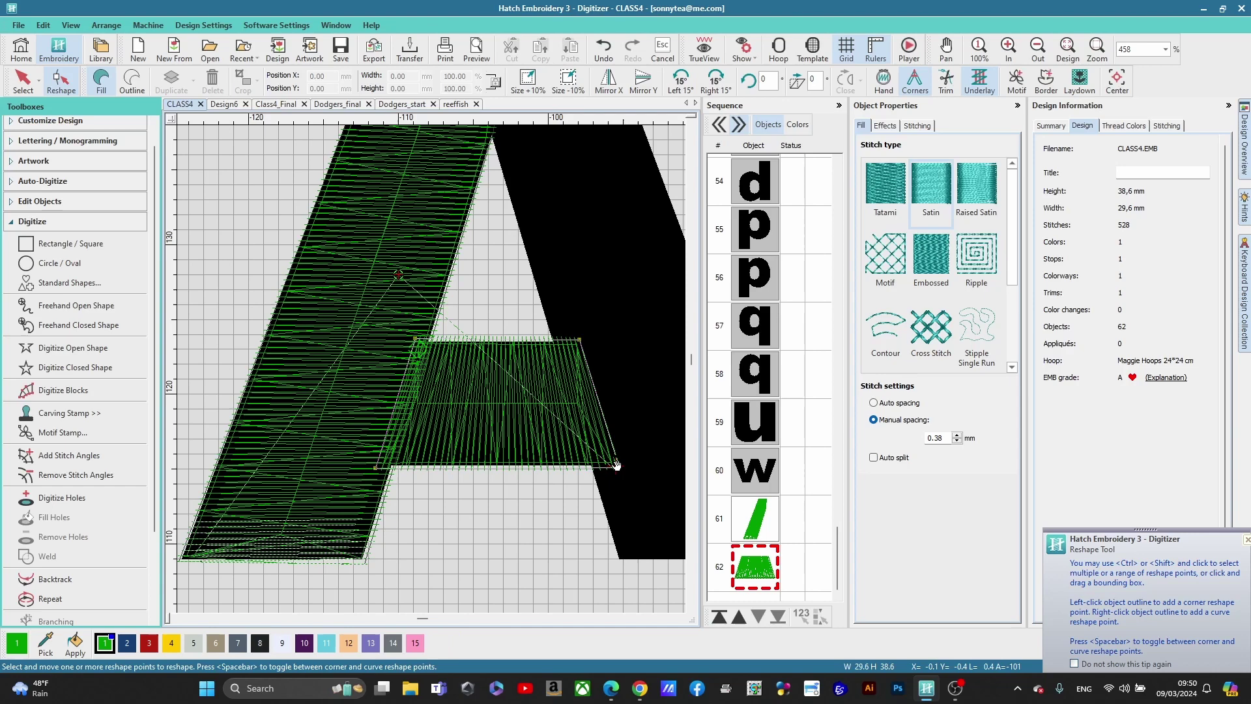
scroll(622, 447, down, 3)
scroll(432, 369, up, 4)
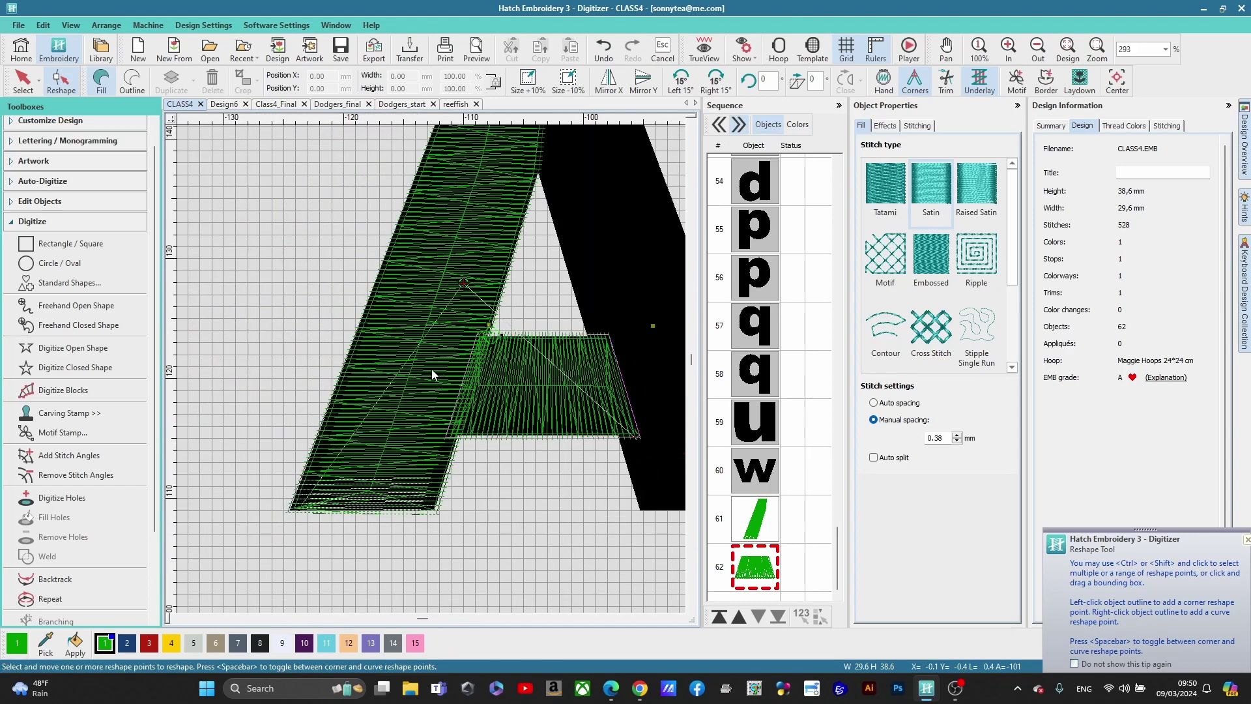
drag(507, 328, 475, 390)
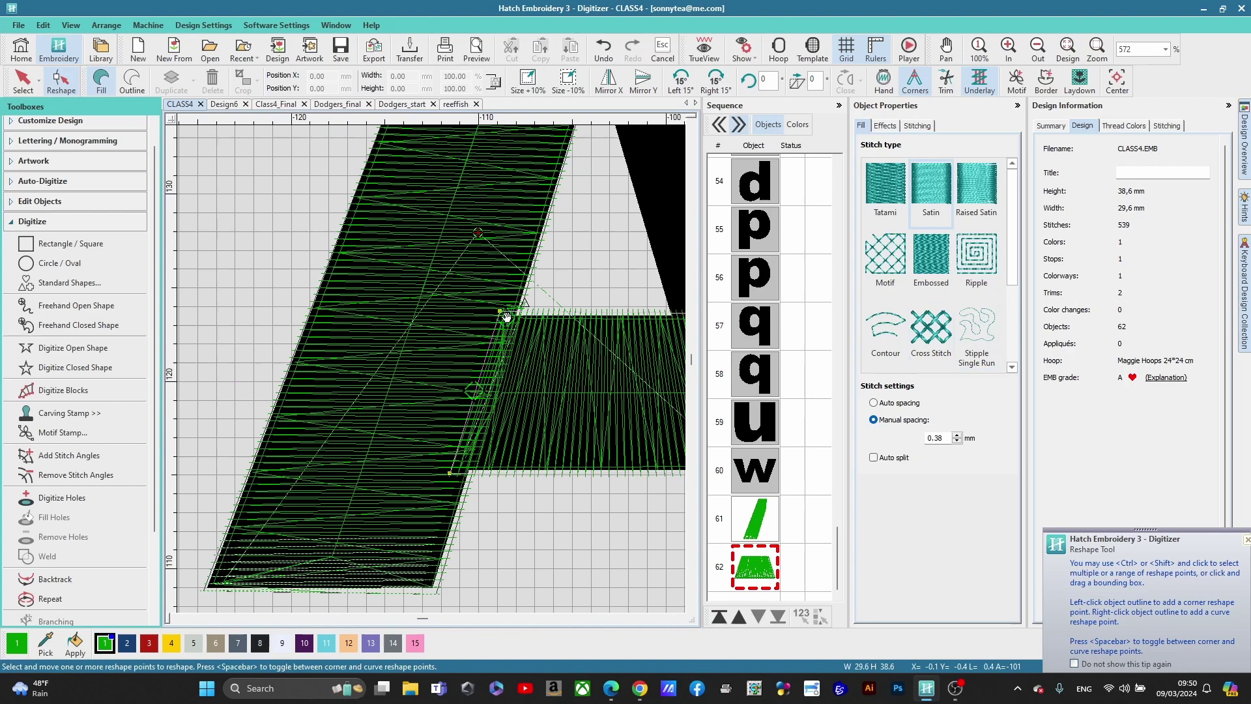
key(ctrl+z)
scroll(432, 367, down, 2)
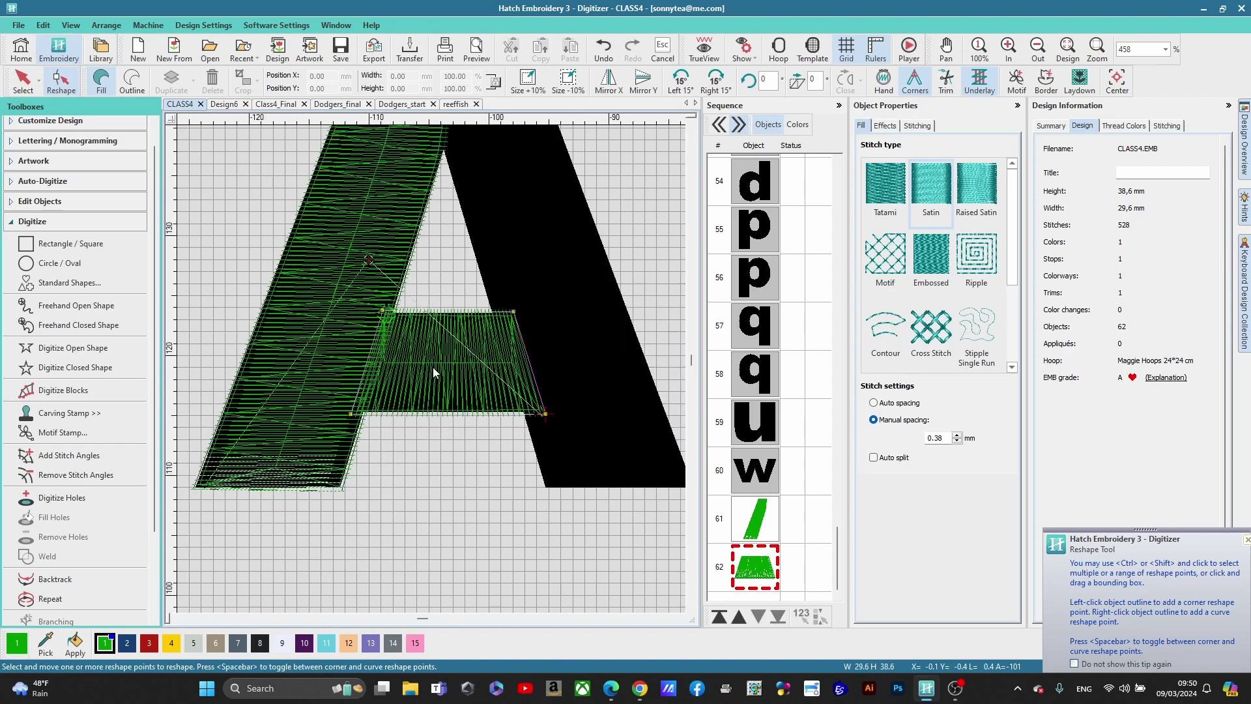
scroll(432, 366, down, 3)
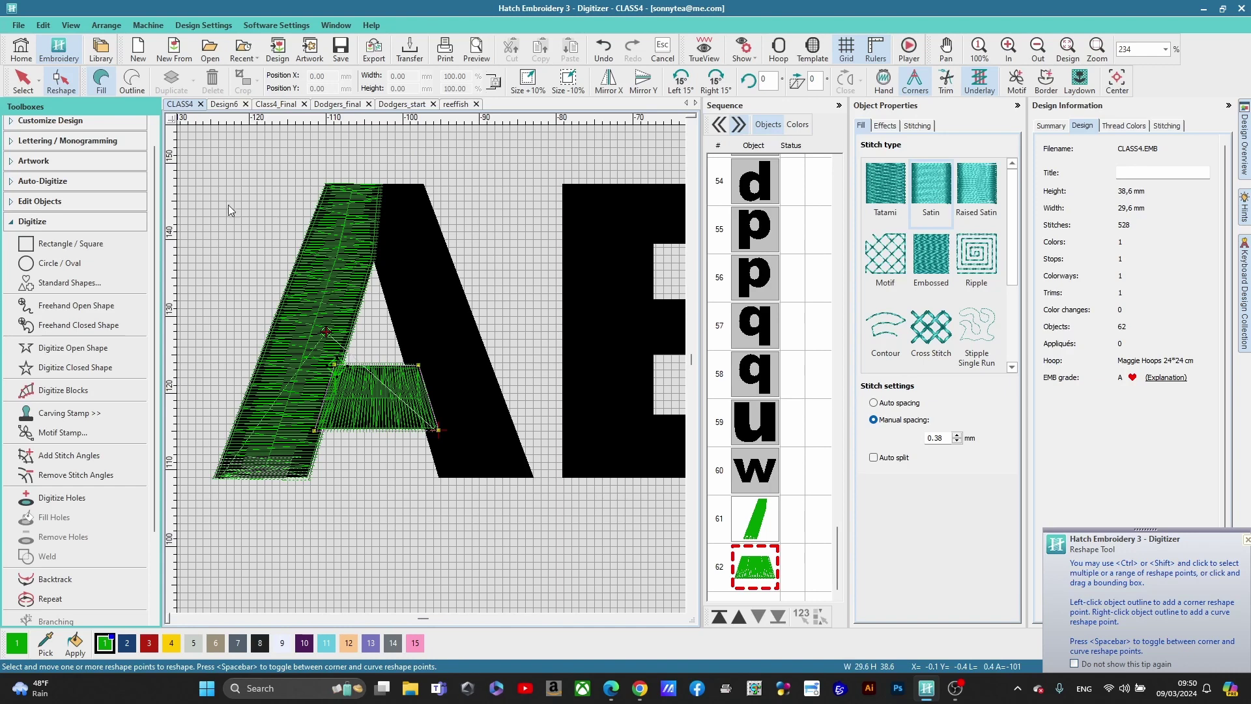
Step: Copy the A's left stroke, mirror it on X, and drag it onto the right leg
click(23, 81)
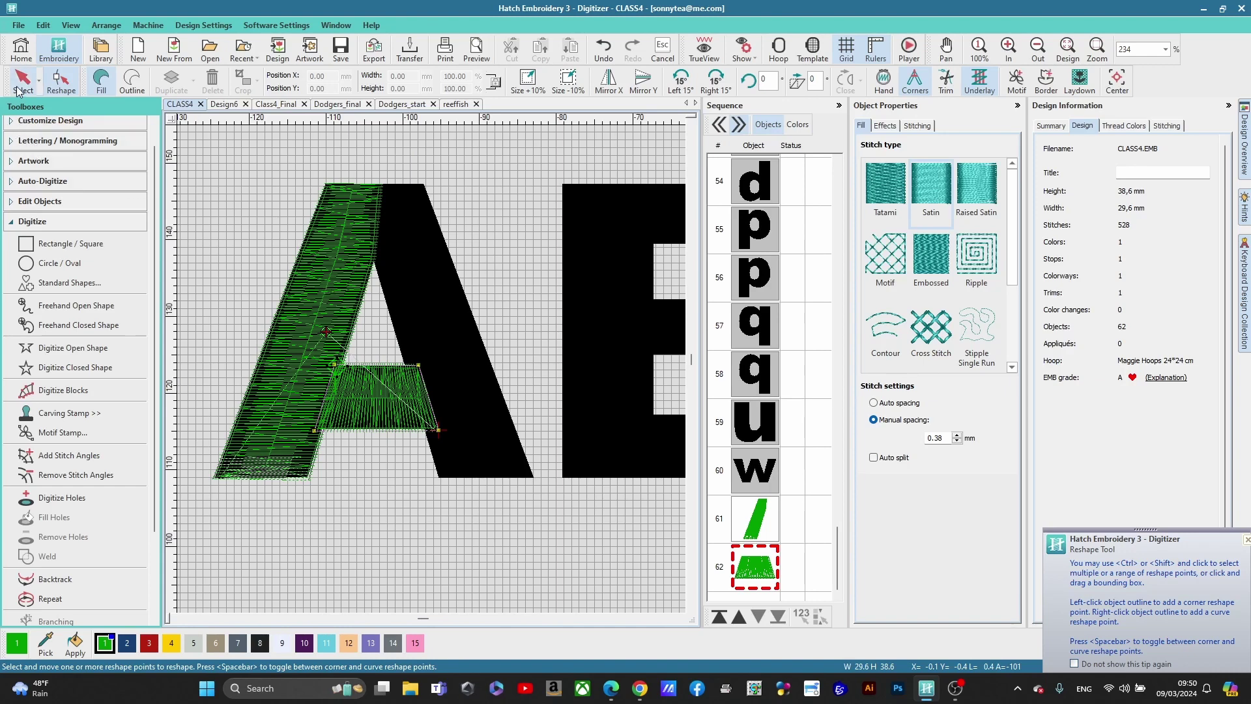
click(316, 289)
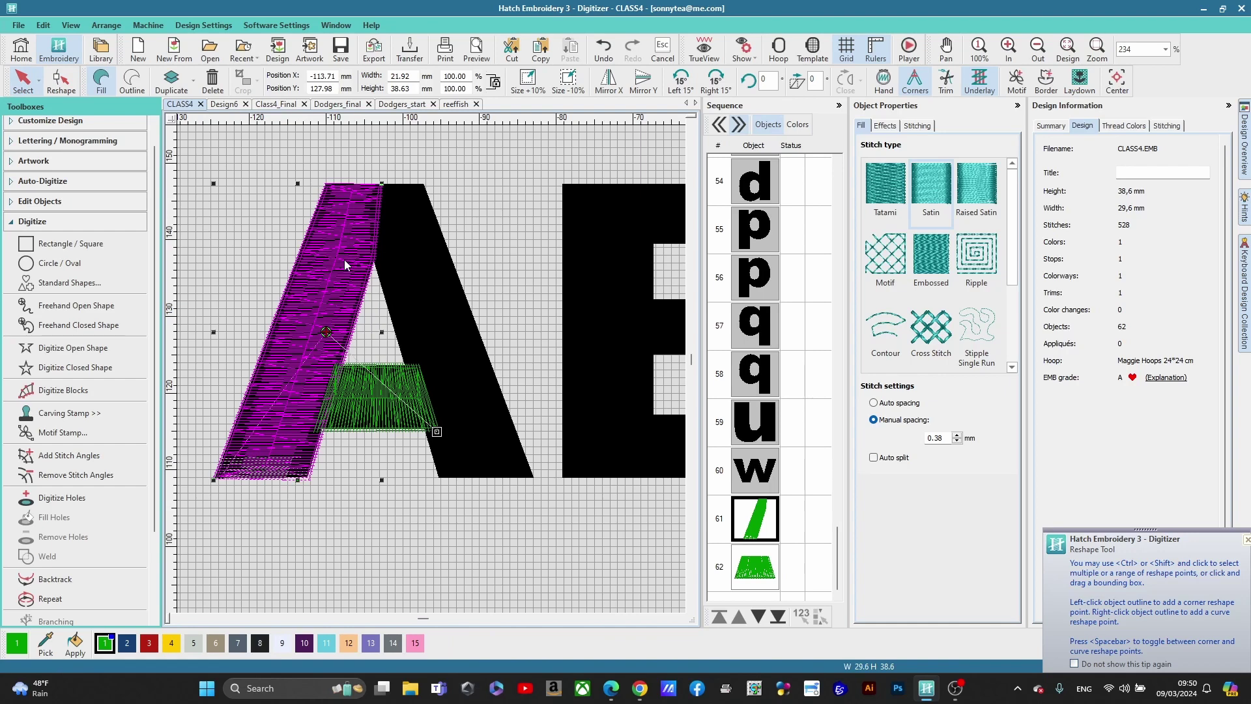
drag(326, 268, 433, 275)
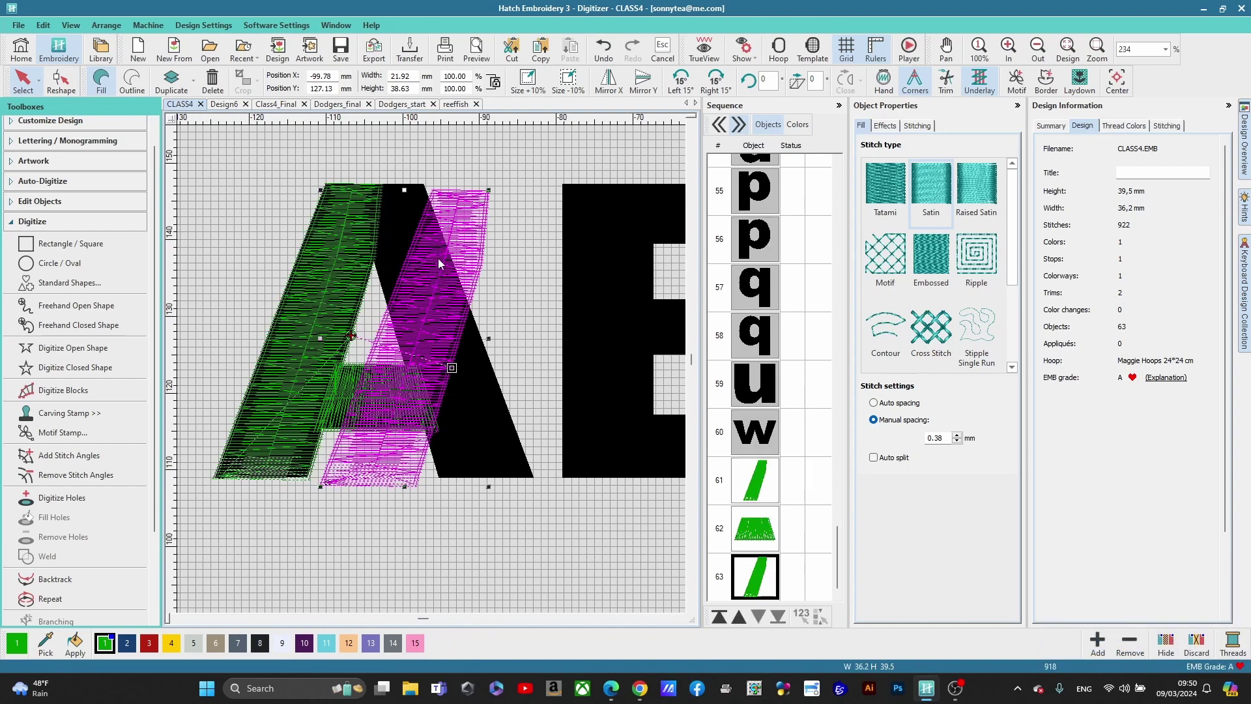
right_click(439, 266)
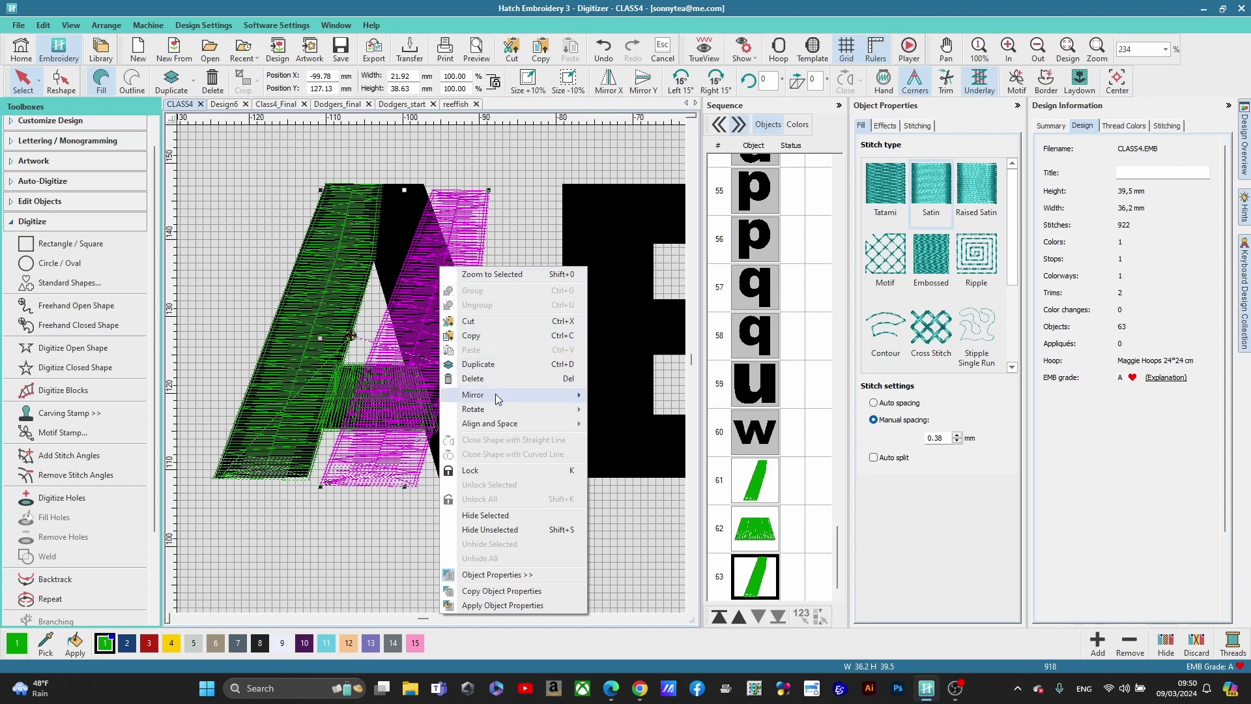
mouse_move(495, 394)
click(619, 398)
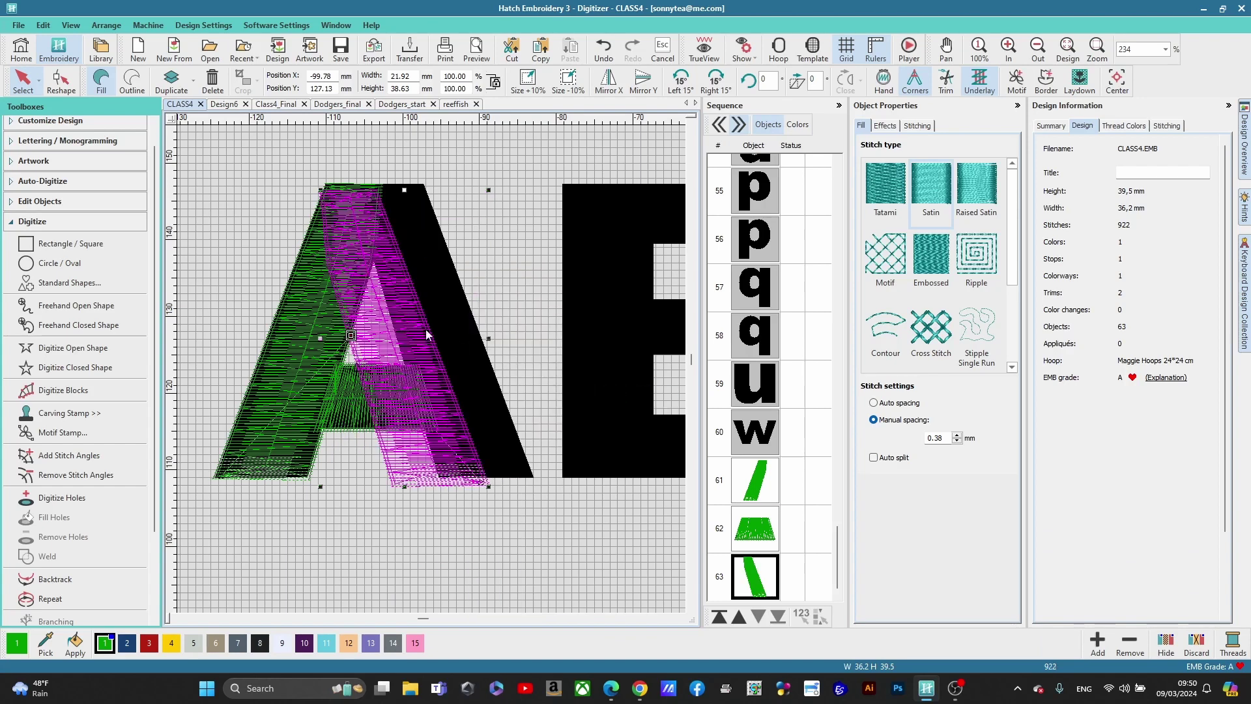
drag(411, 332, 459, 327)
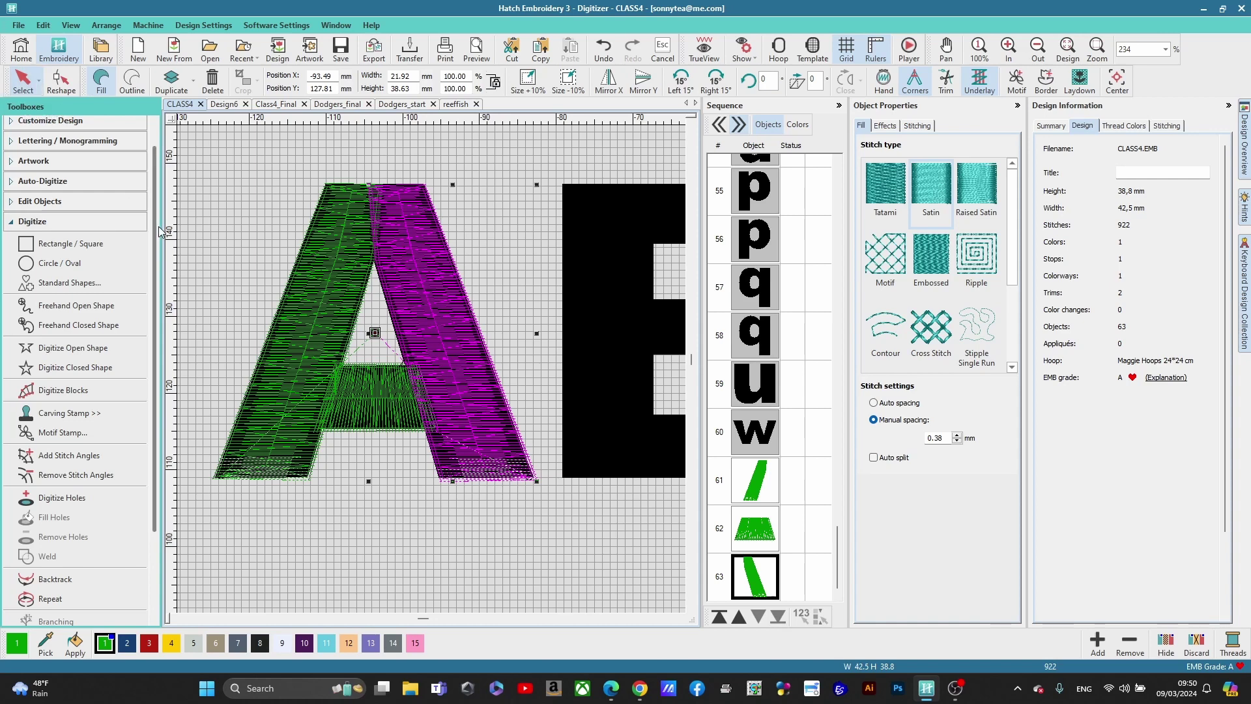
Step: Drag the right leg's lower-right reshape point onto the baseline and zoom in on the corner
key(h)
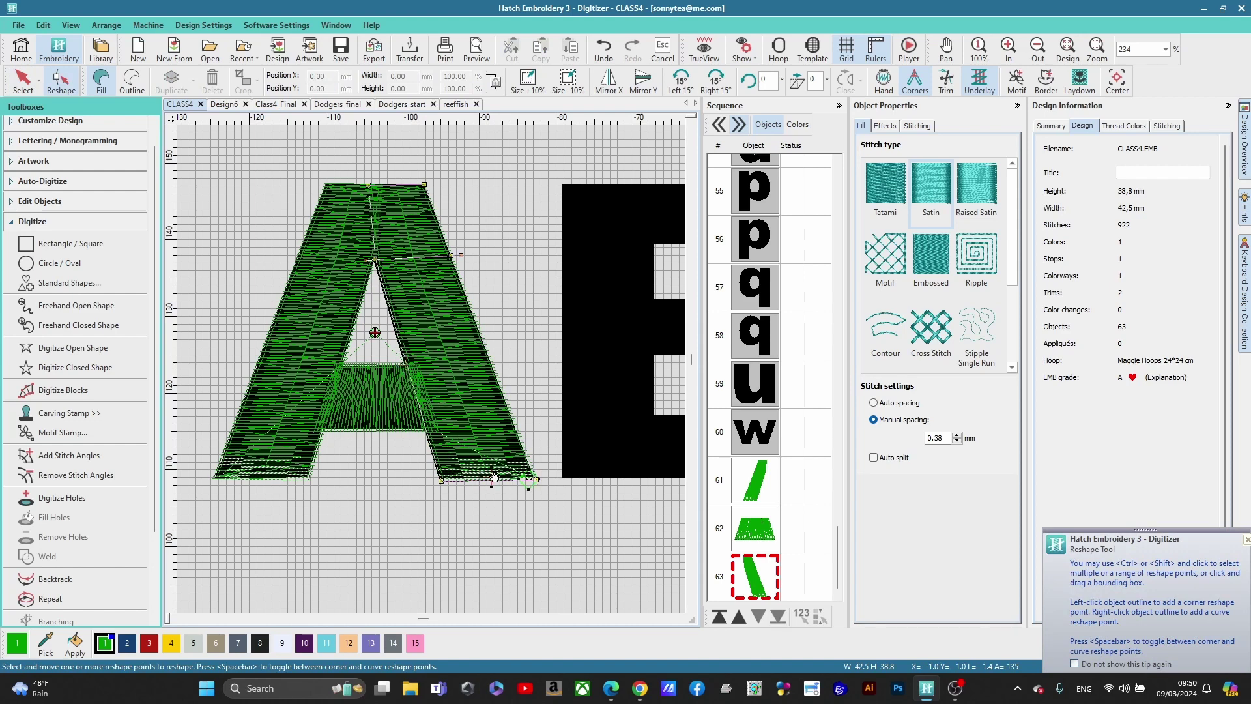
click(522, 474)
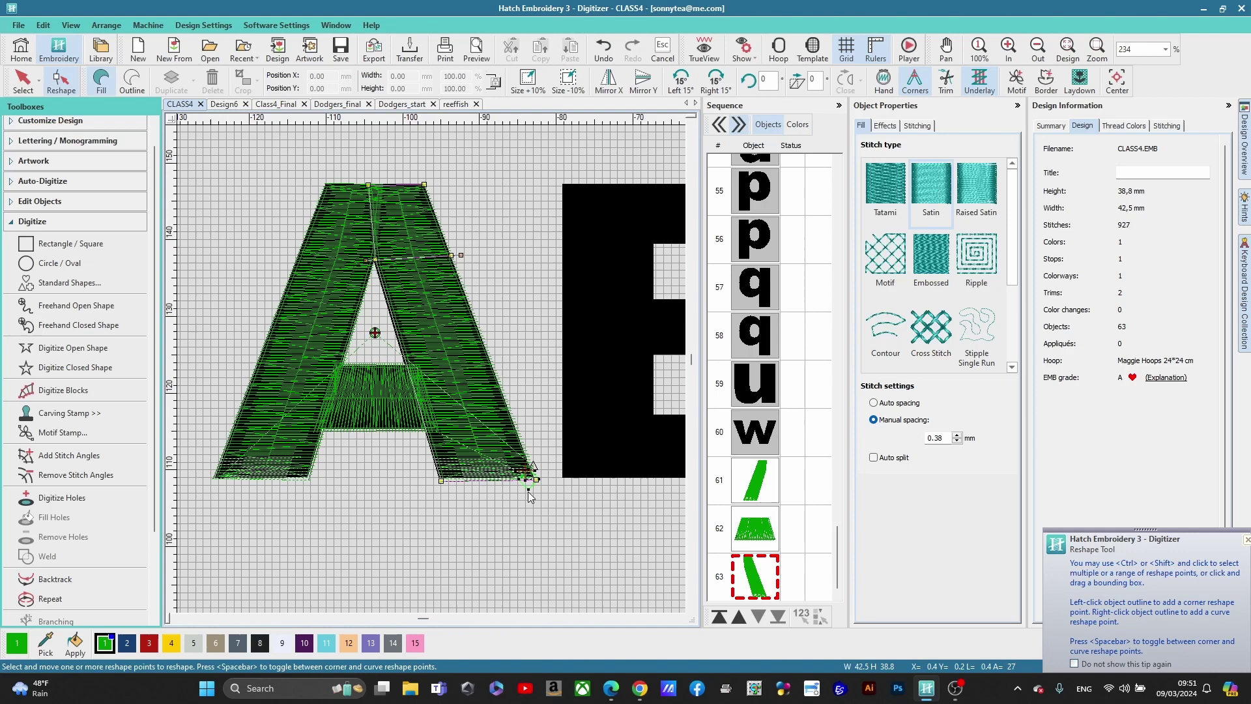
drag(527, 485, 531, 488)
click(534, 470)
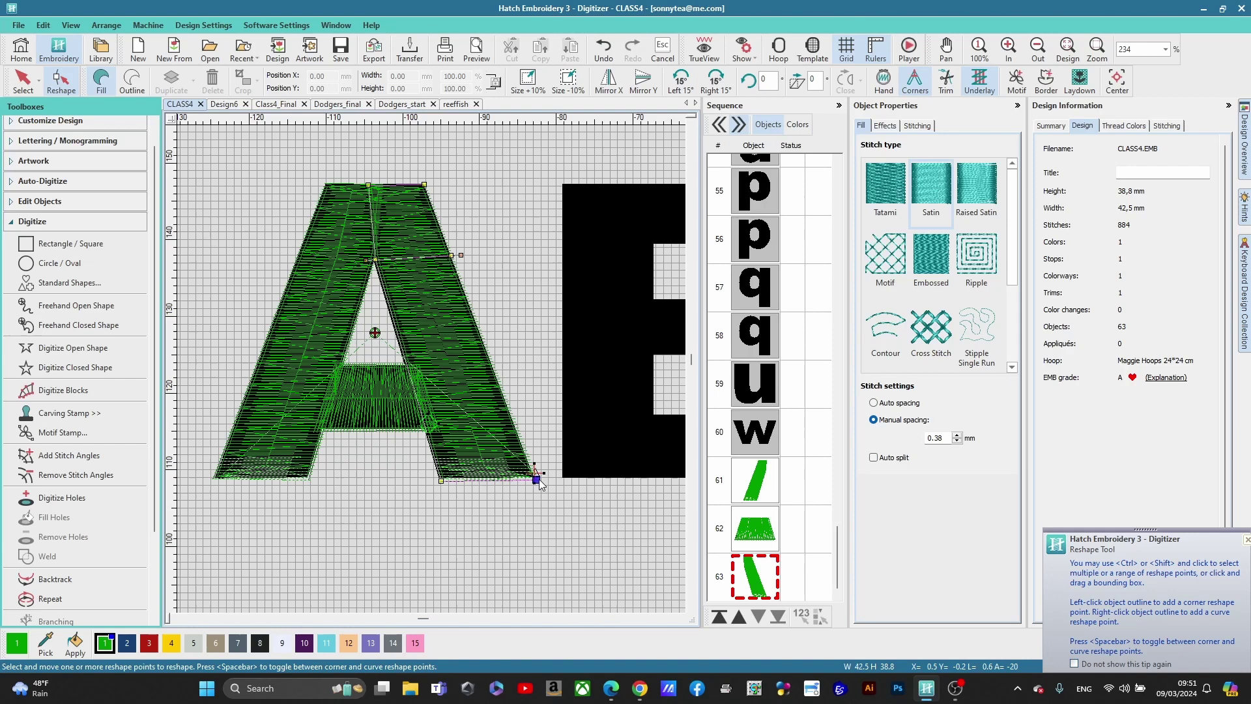
scroll(432, 369, up, 3)
scroll(431, 369, up, 1)
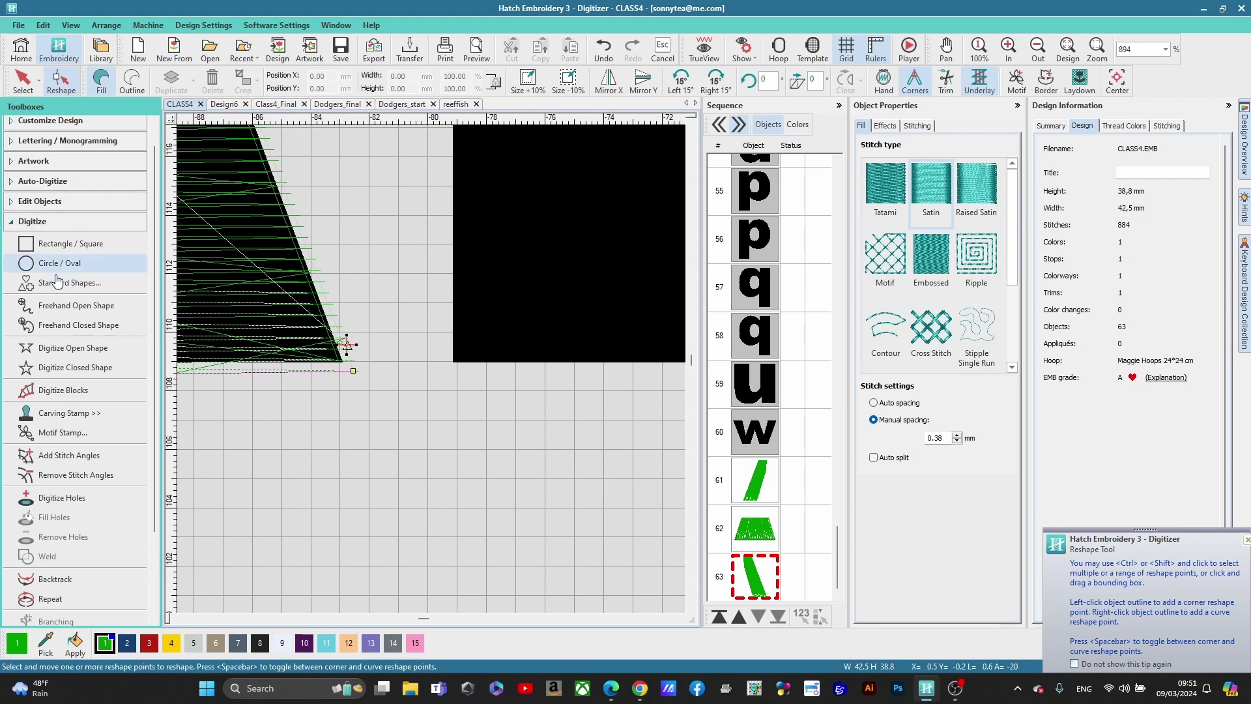
Step: Digitize a two-point open run line from the A's right foot toward the B
click(60, 348)
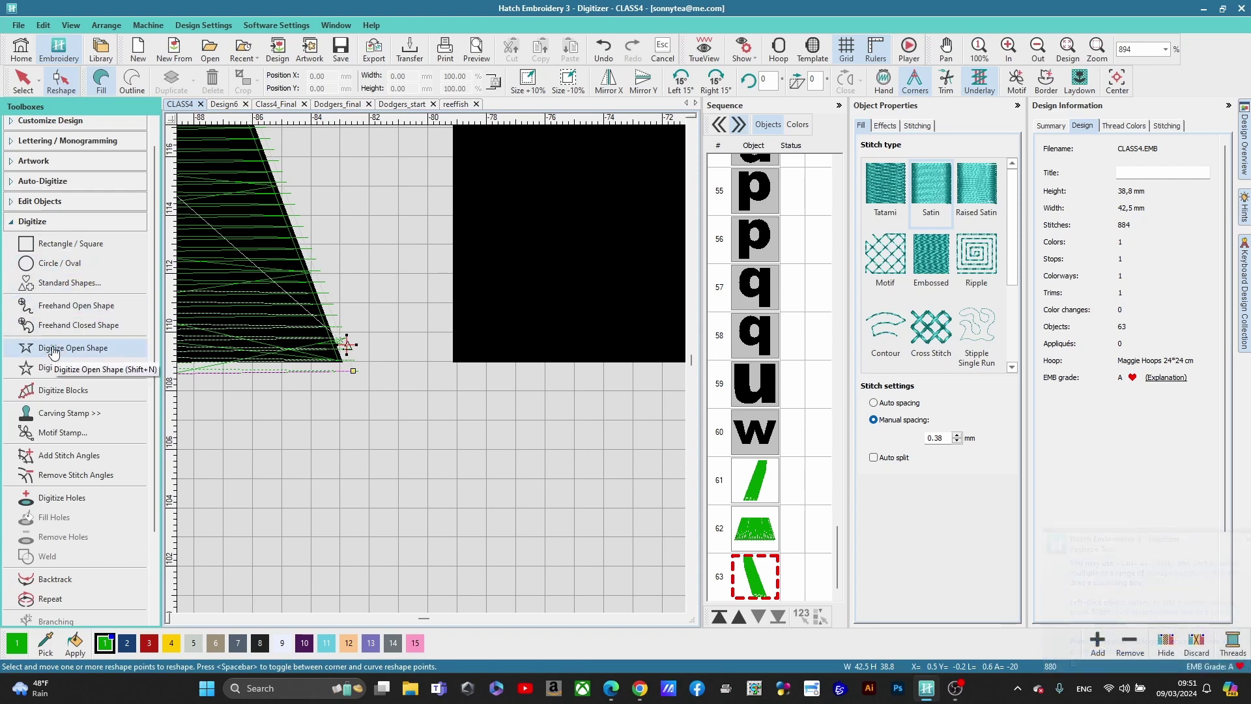
click(357, 360)
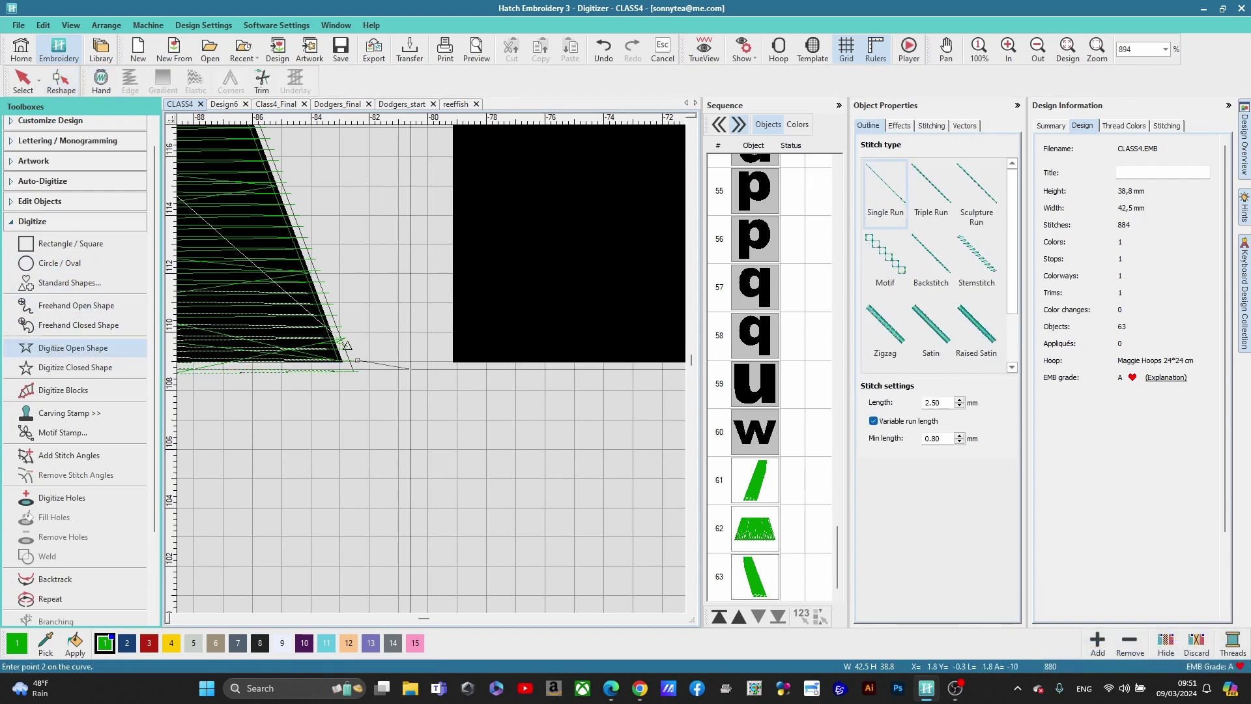
click(437, 359)
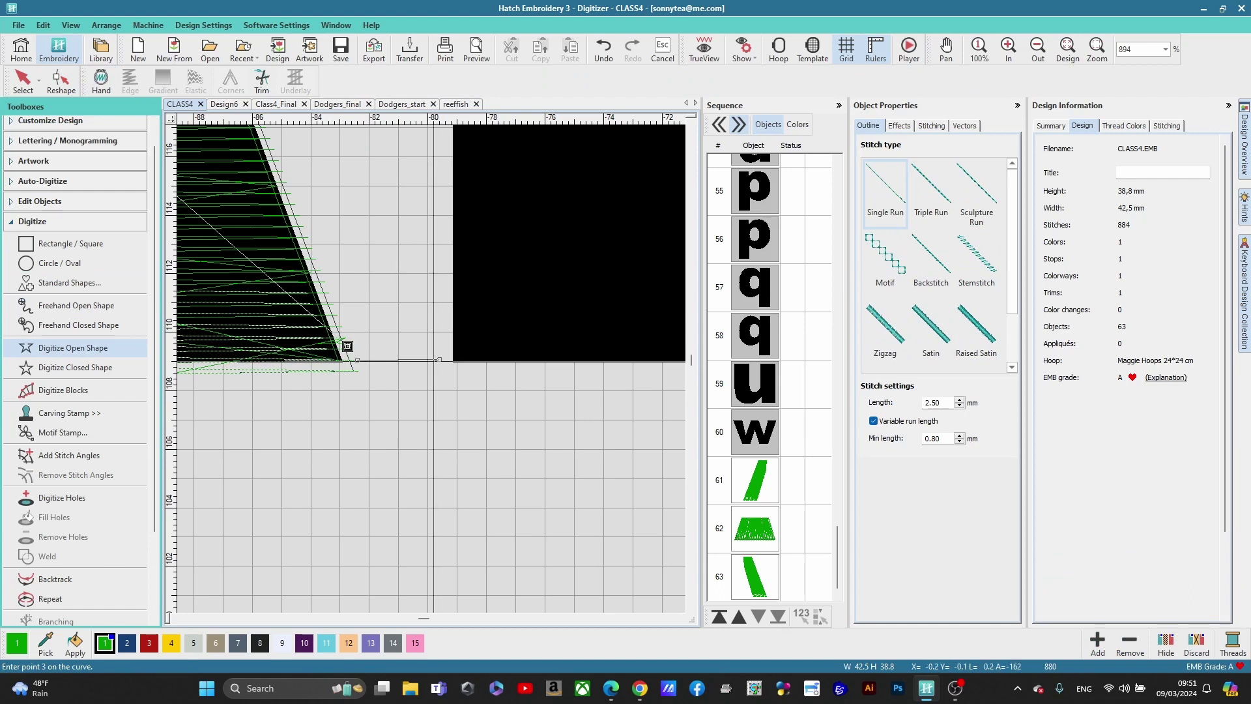
key(Return)
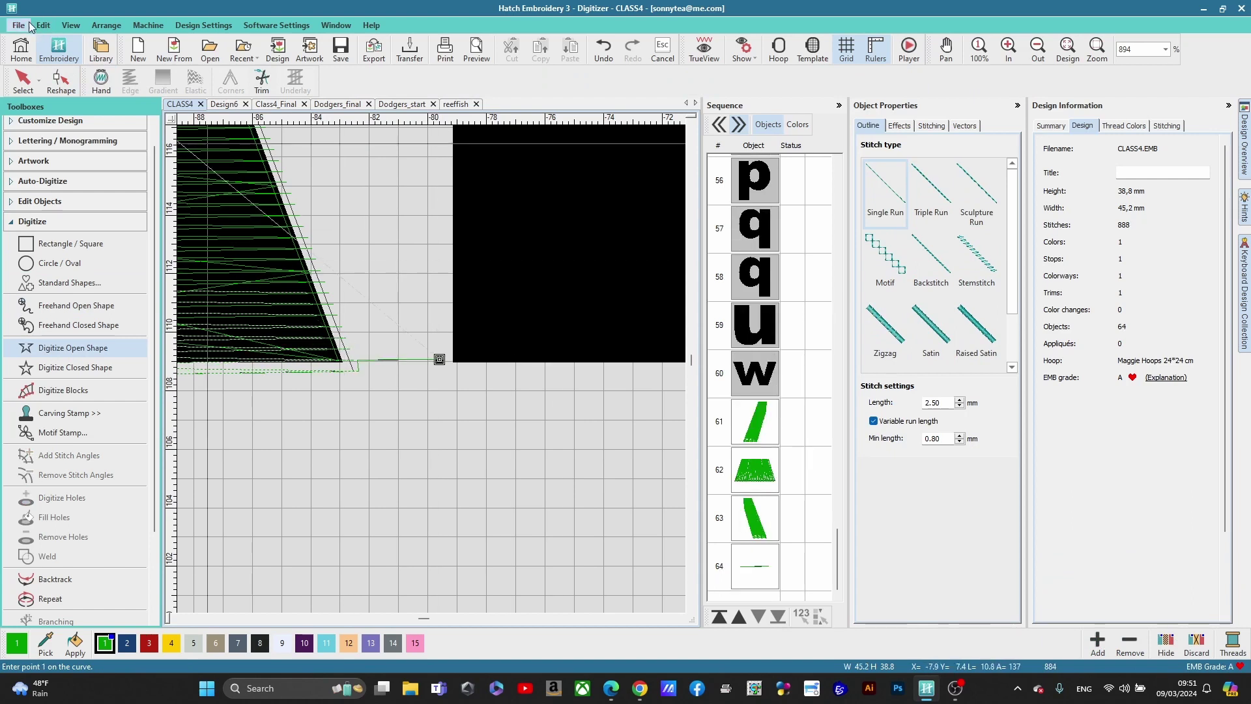
Step: Select the new run line, object 64, and show its reshape points
click(21, 78)
click(60, 80)
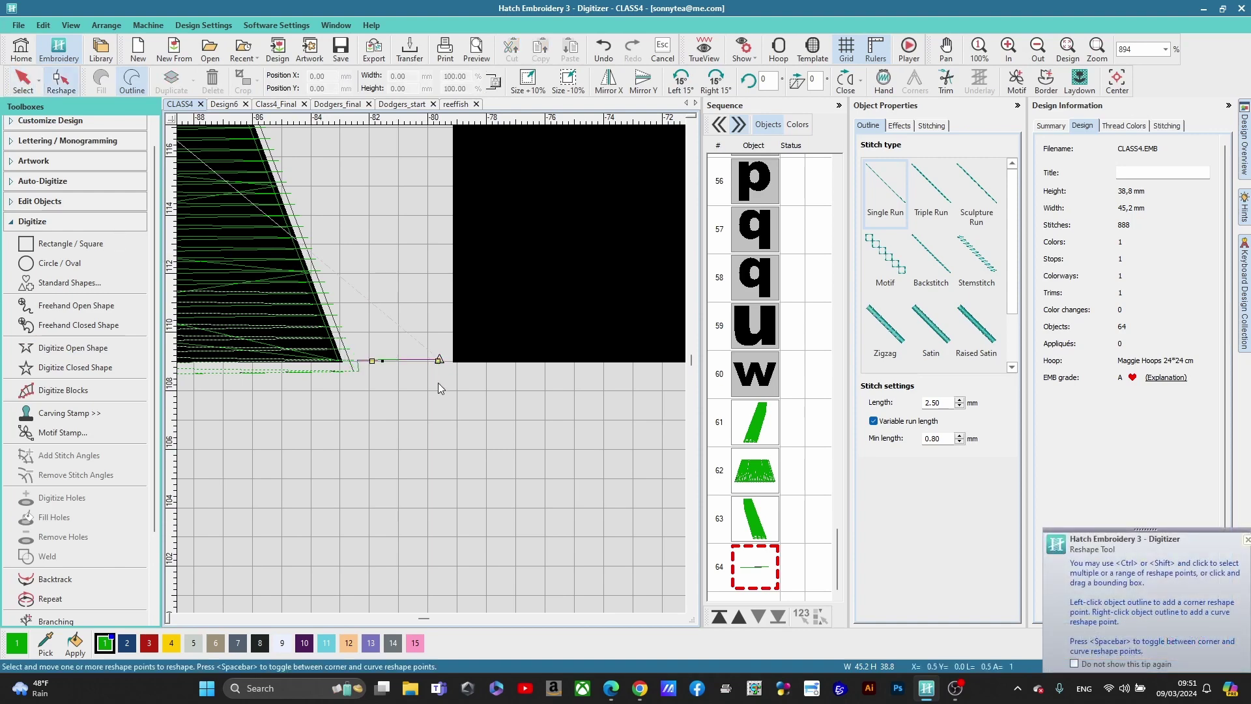
scroll(431, 375, down, 5)
scroll(431, 371, down, 2)
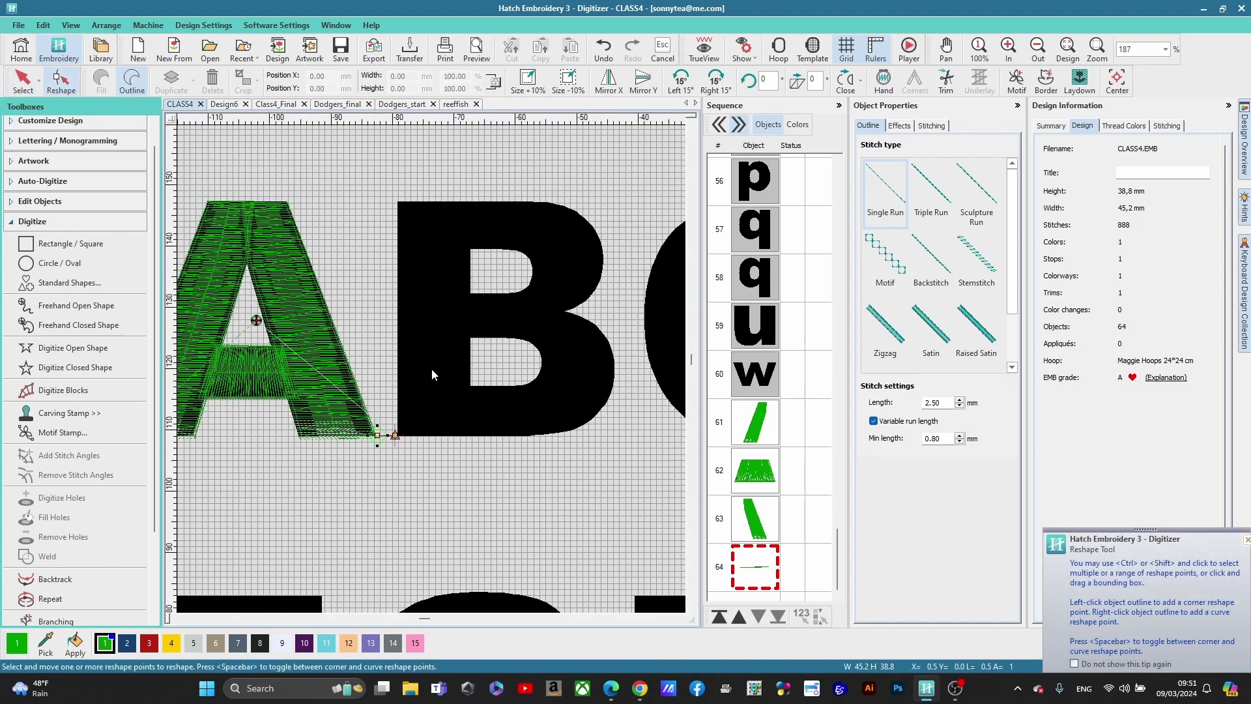
Step: Place two trial satin-block points on the B's left edge, then cancel them
click(63, 390)
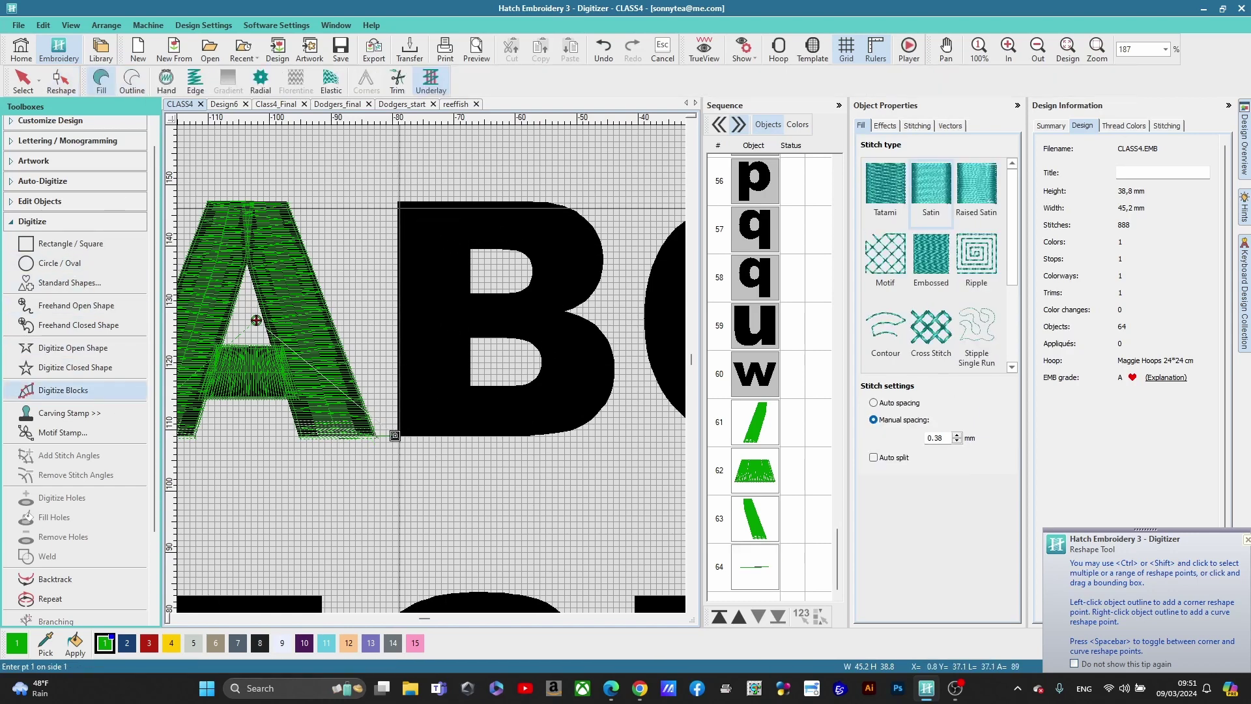
click(455, 294)
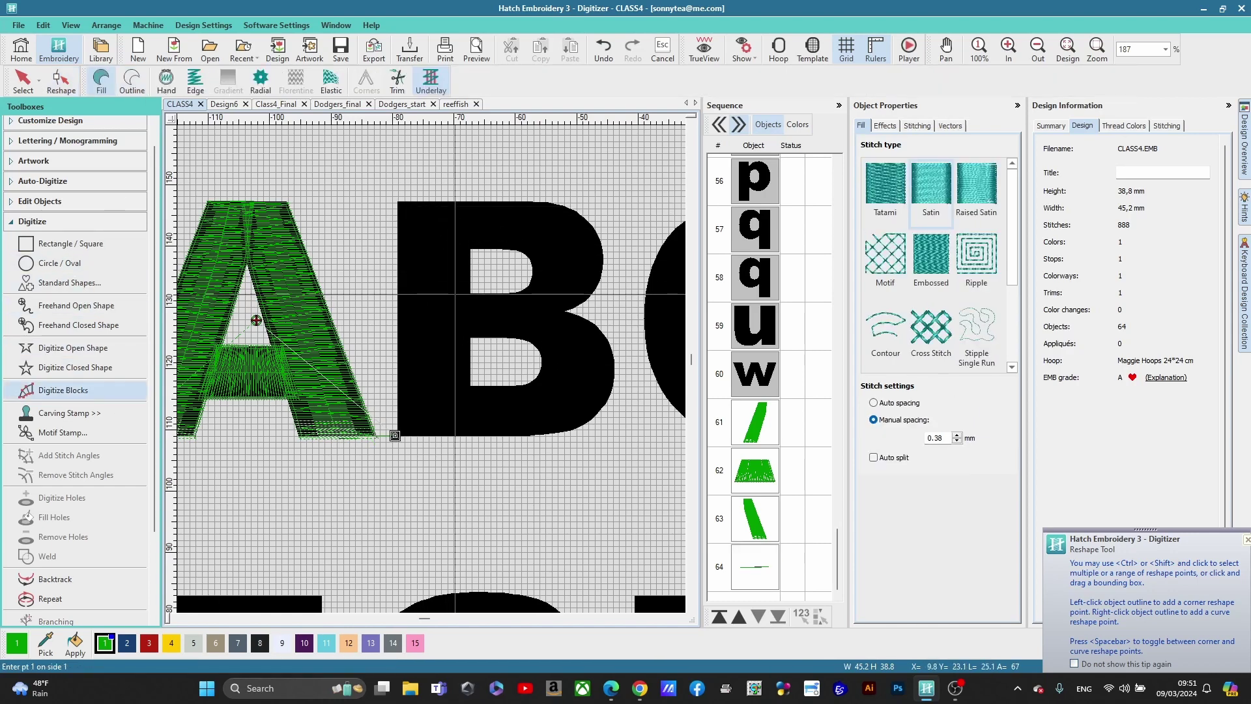
click(454, 339)
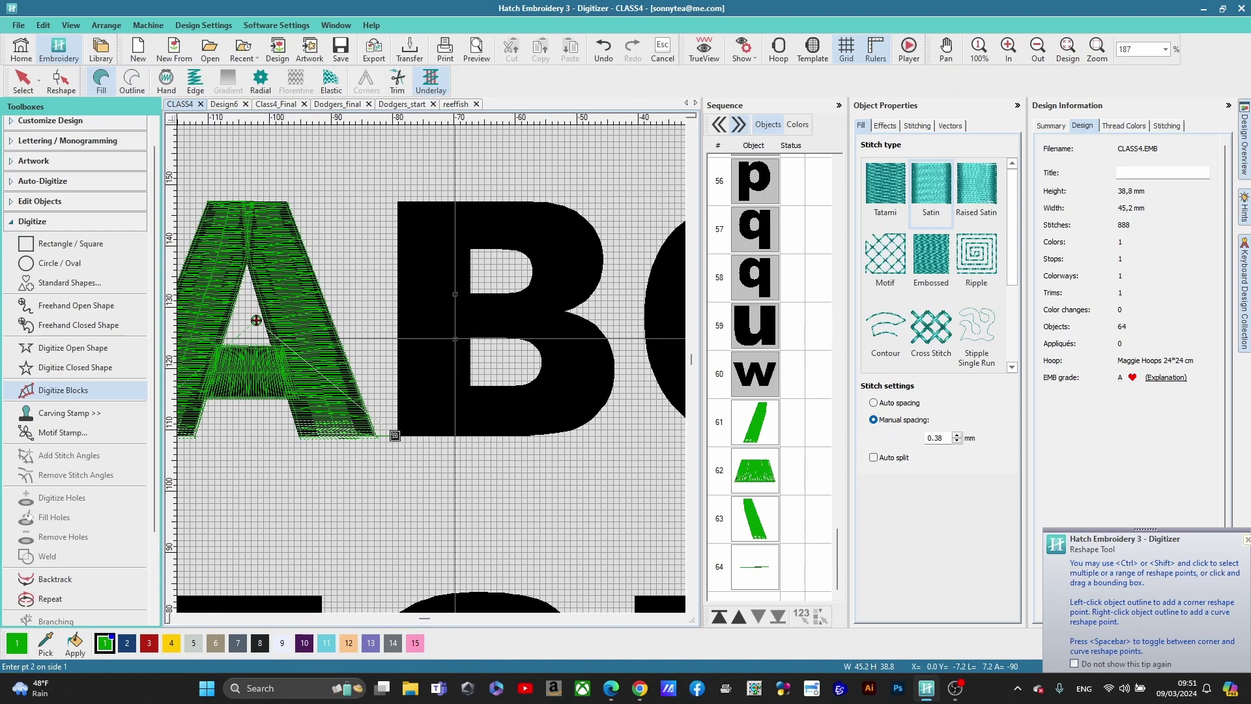
key(Escape)
scroll(256, 320, down, 2)
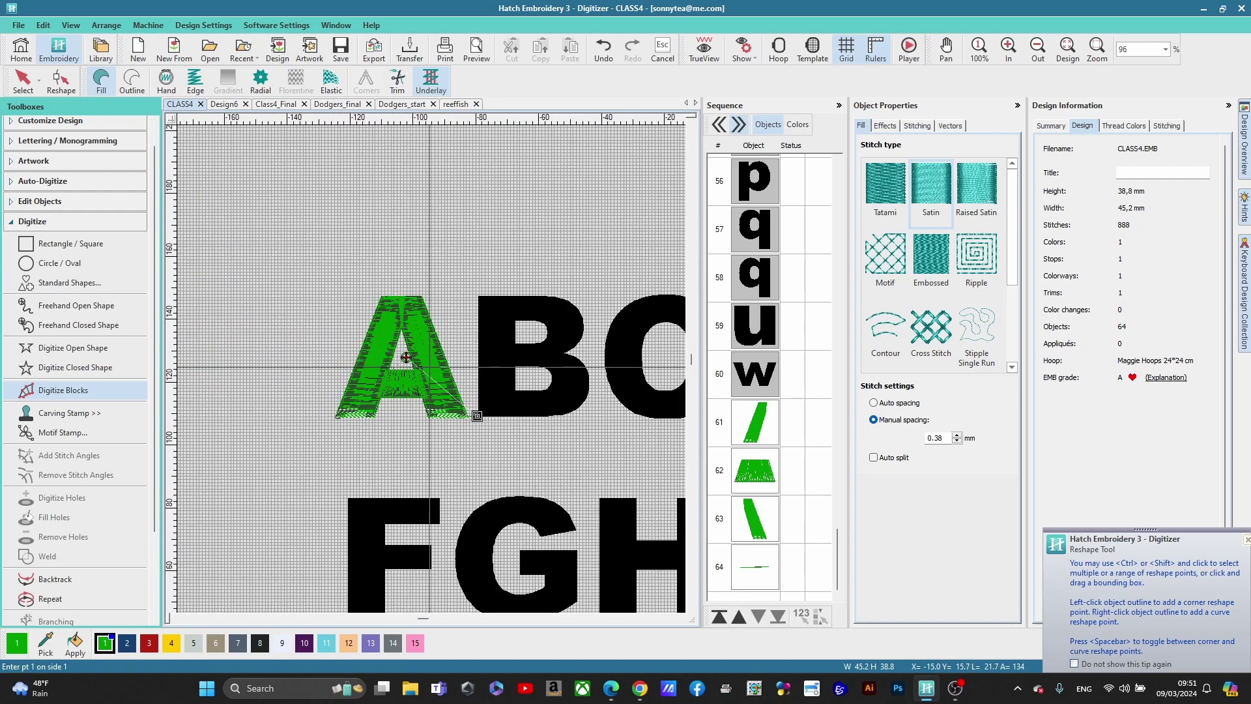
scroll(372, 345, up, 3)
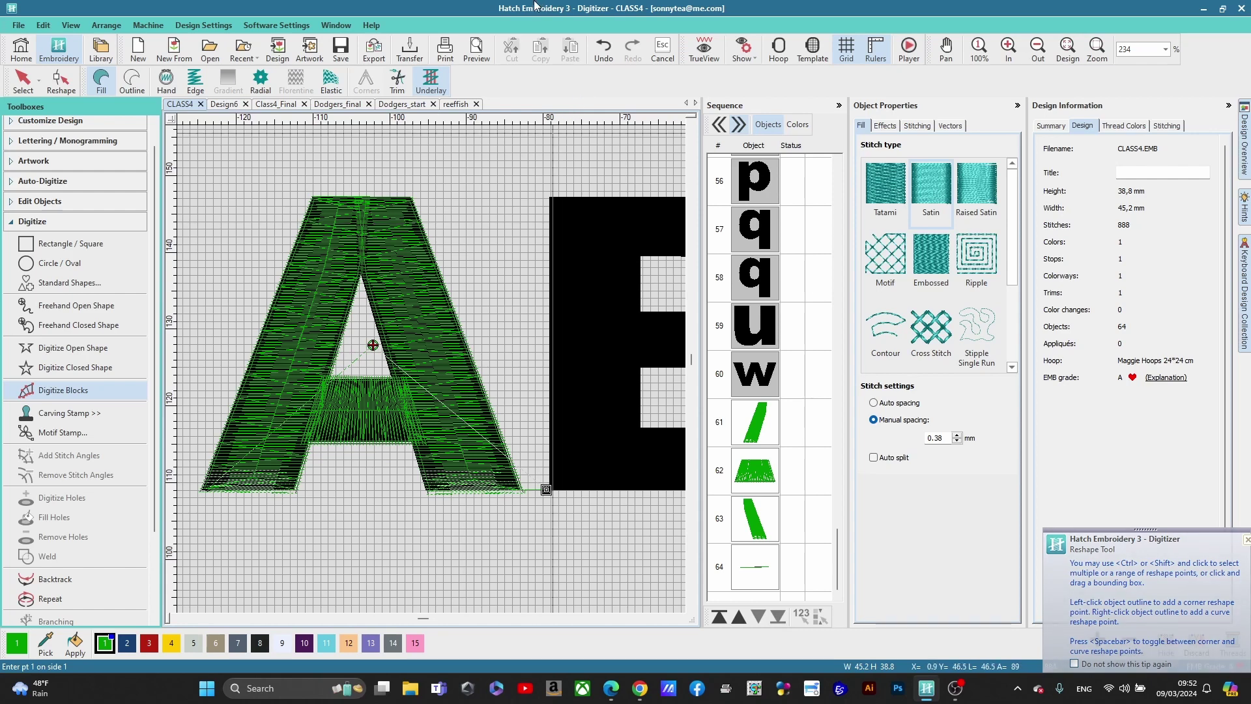
Step: Look over the Design6 lettering, then return to the CLASS4 design with the black BC letters
click(215, 107)
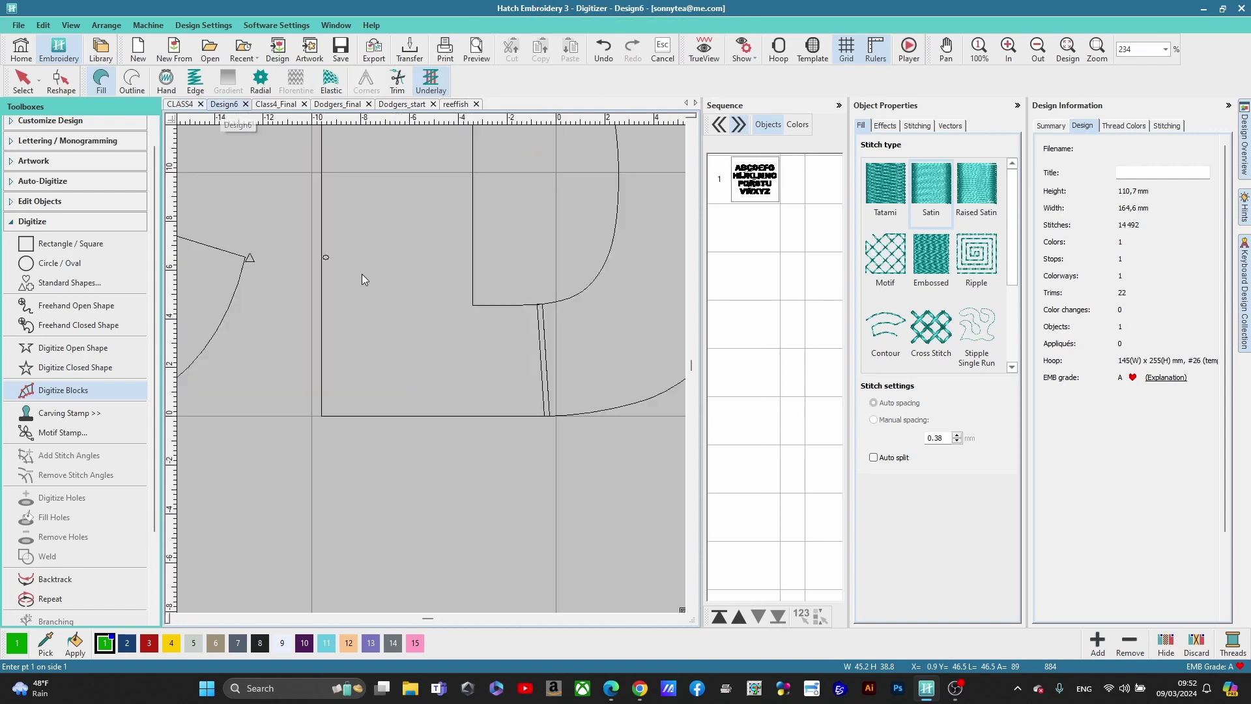
scroll(432, 367, down, 5)
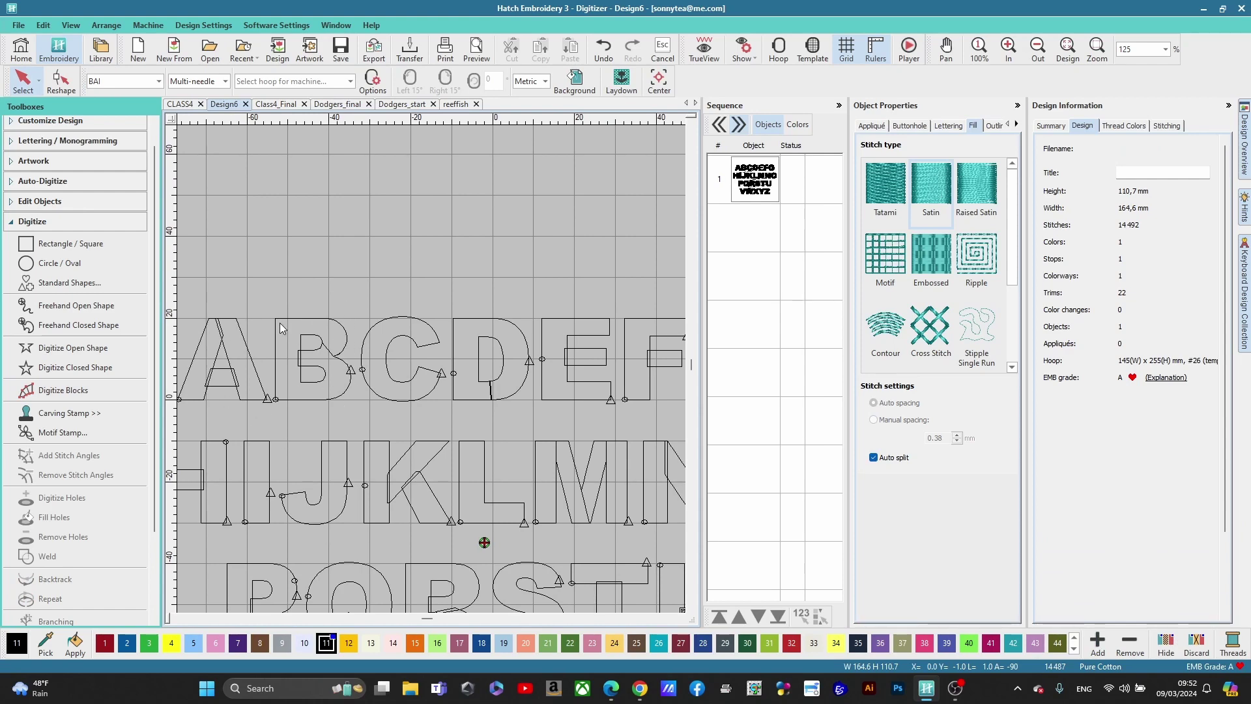
scroll(331, 369, up, 2)
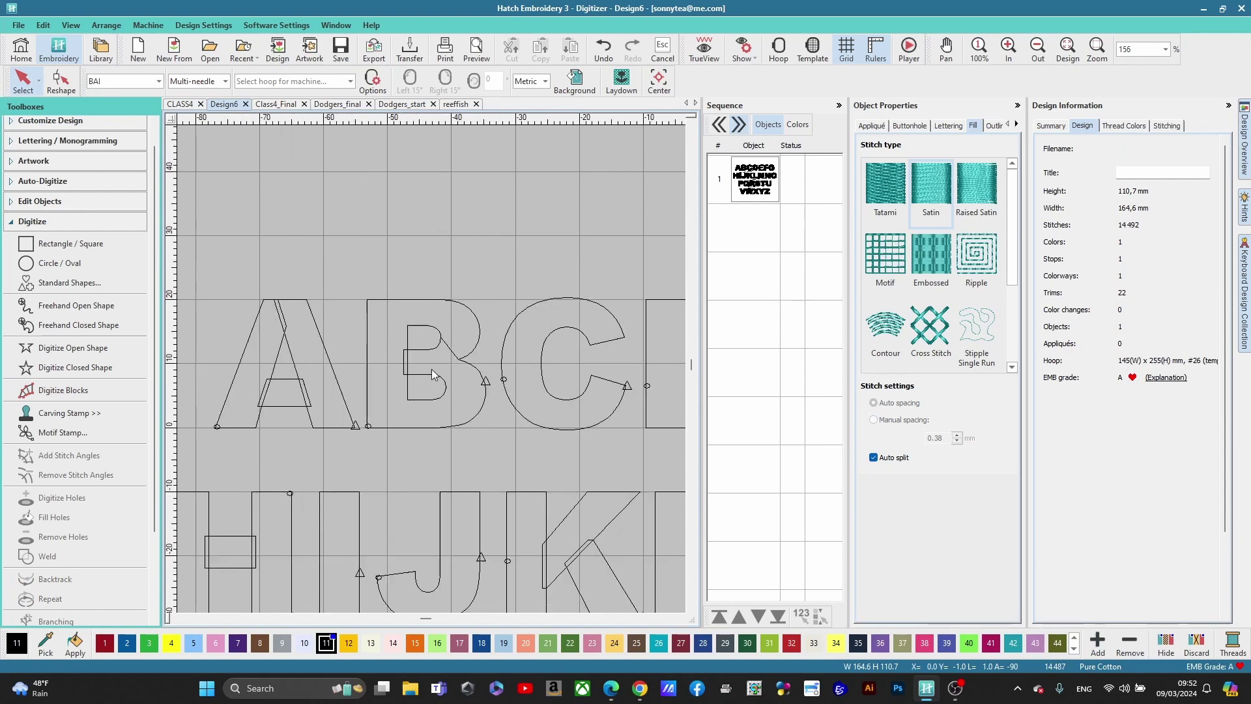
scroll(431, 369, down, 1)
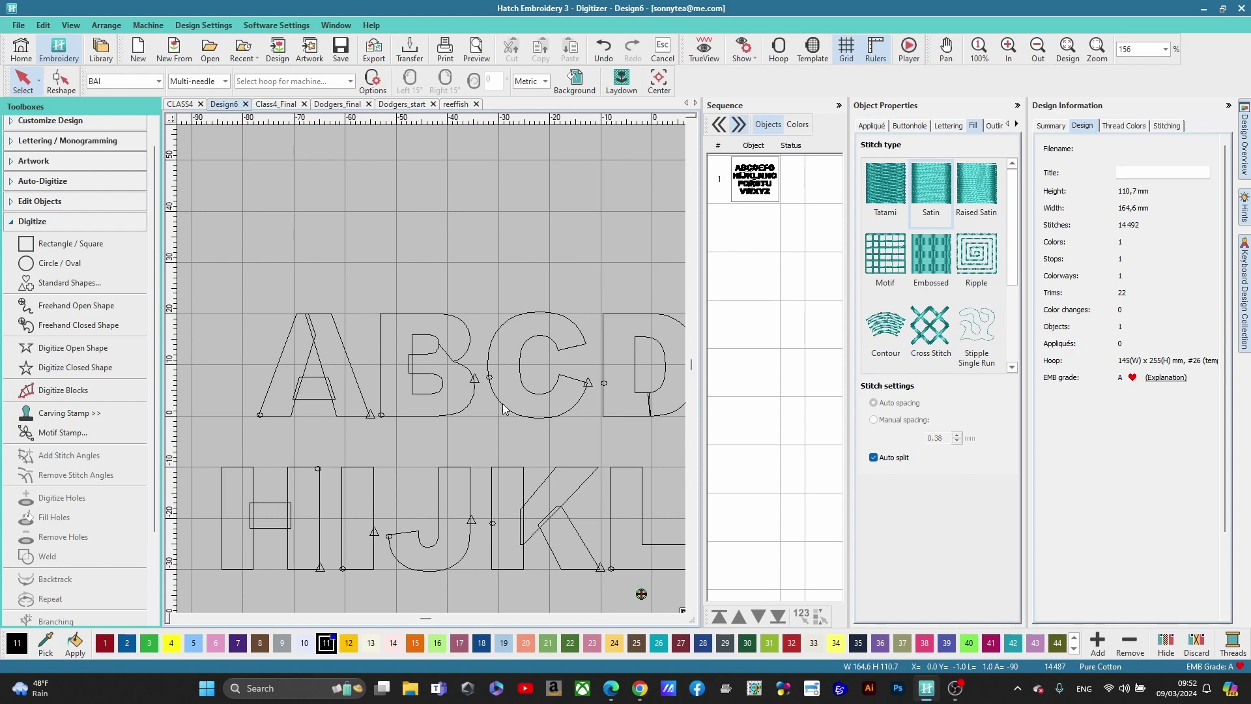
scroll(431, 368, up, 1)
scroll(431, 369, down, 1)
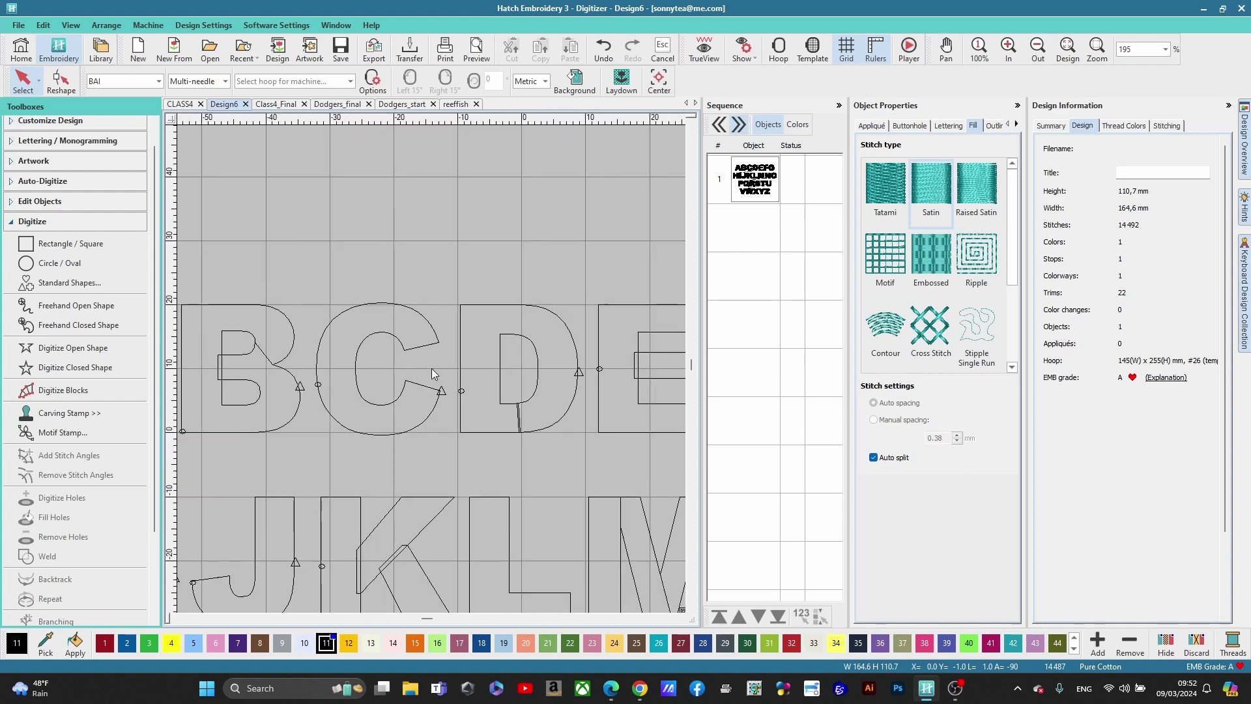
scroll(431, 369, down, 3)
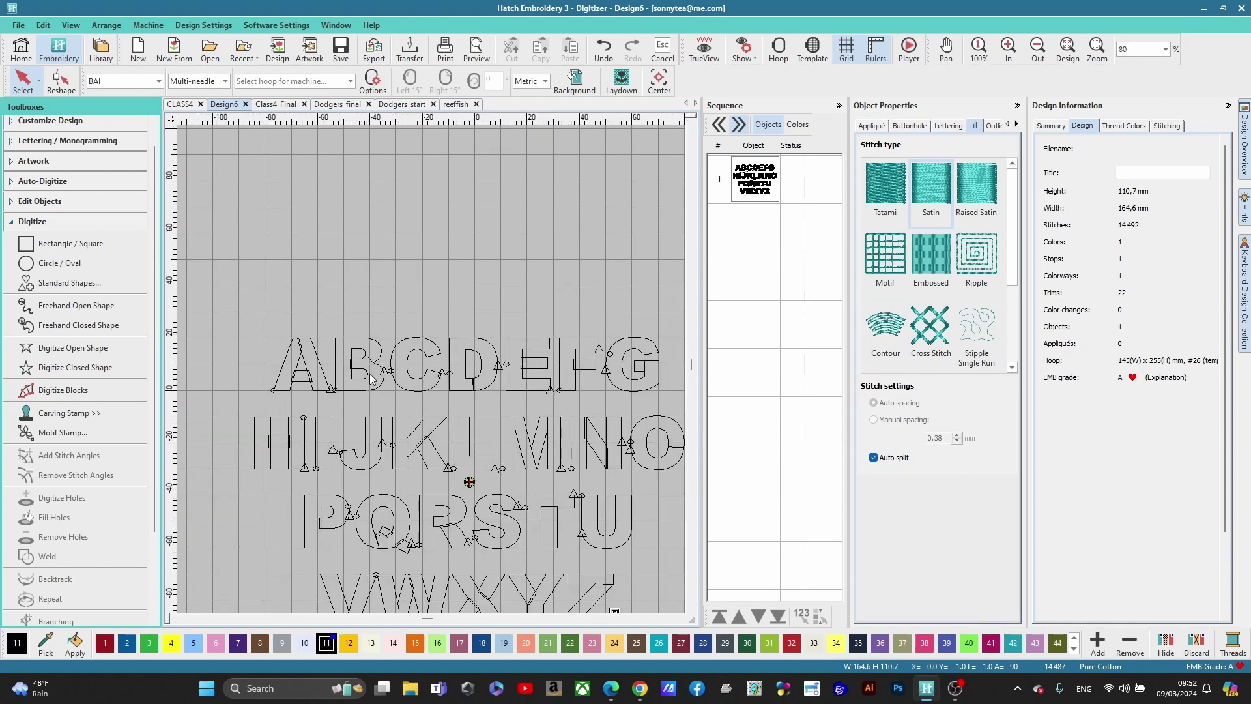
scroll(350, 387, up, 4)
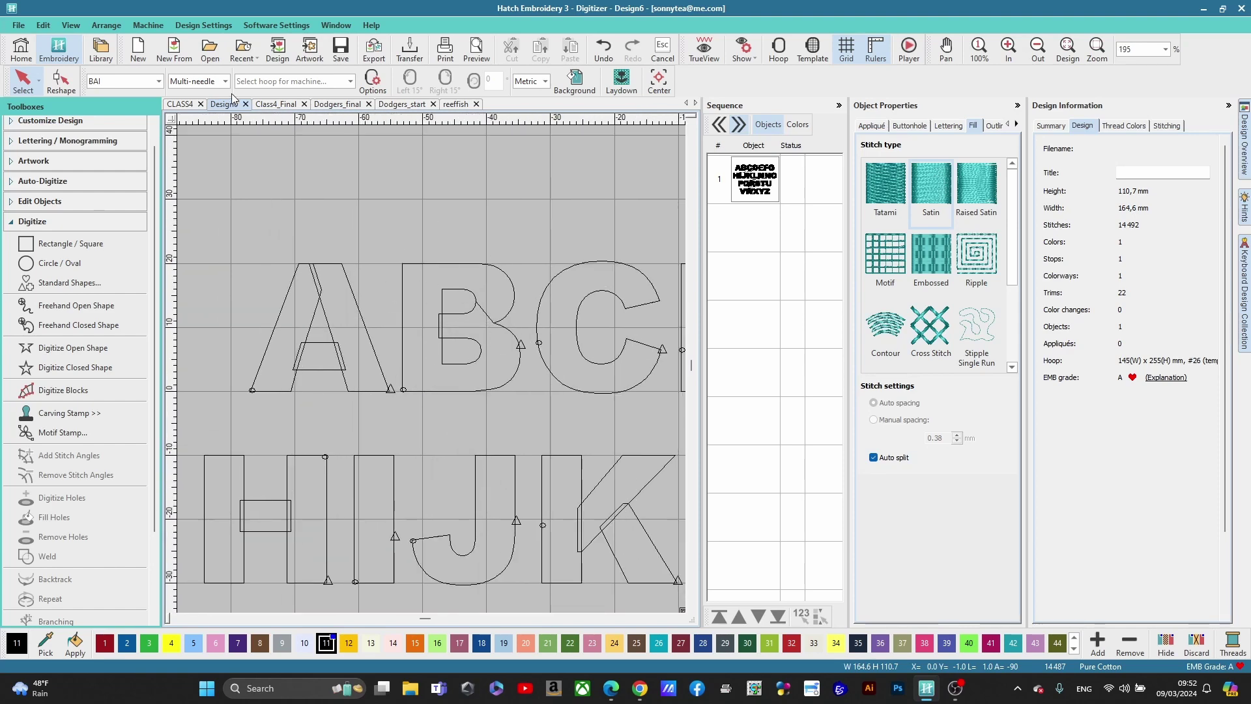
click(192, 104)
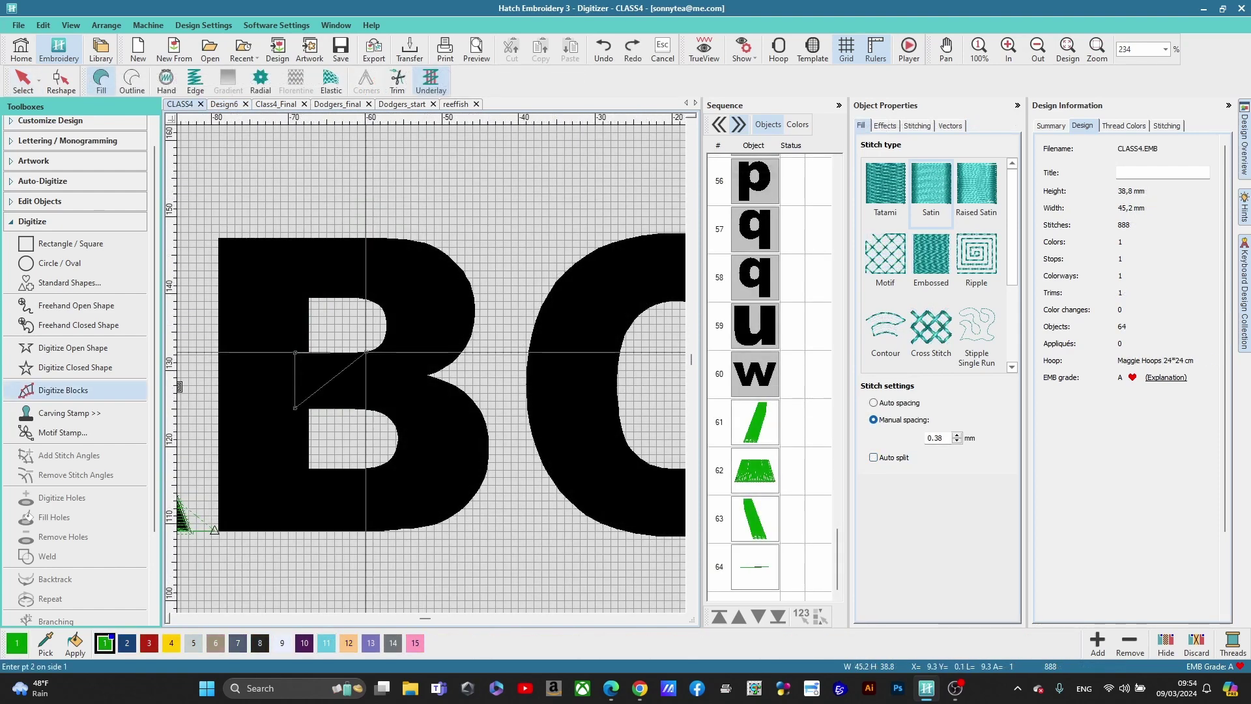
Step: Place satin-block point pairs across the B's middle bar and up around the upper bowl, redoing one misplaced point
click(366, 352)
click(364, 408)
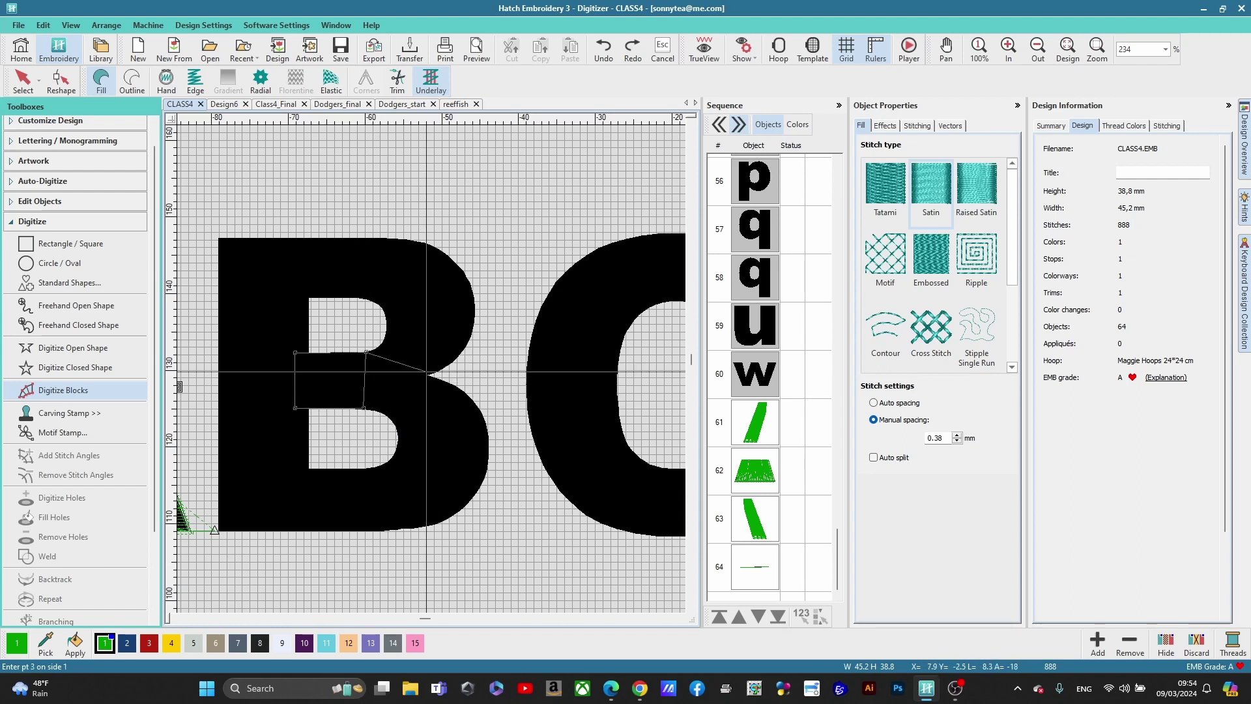
click(409, 396)
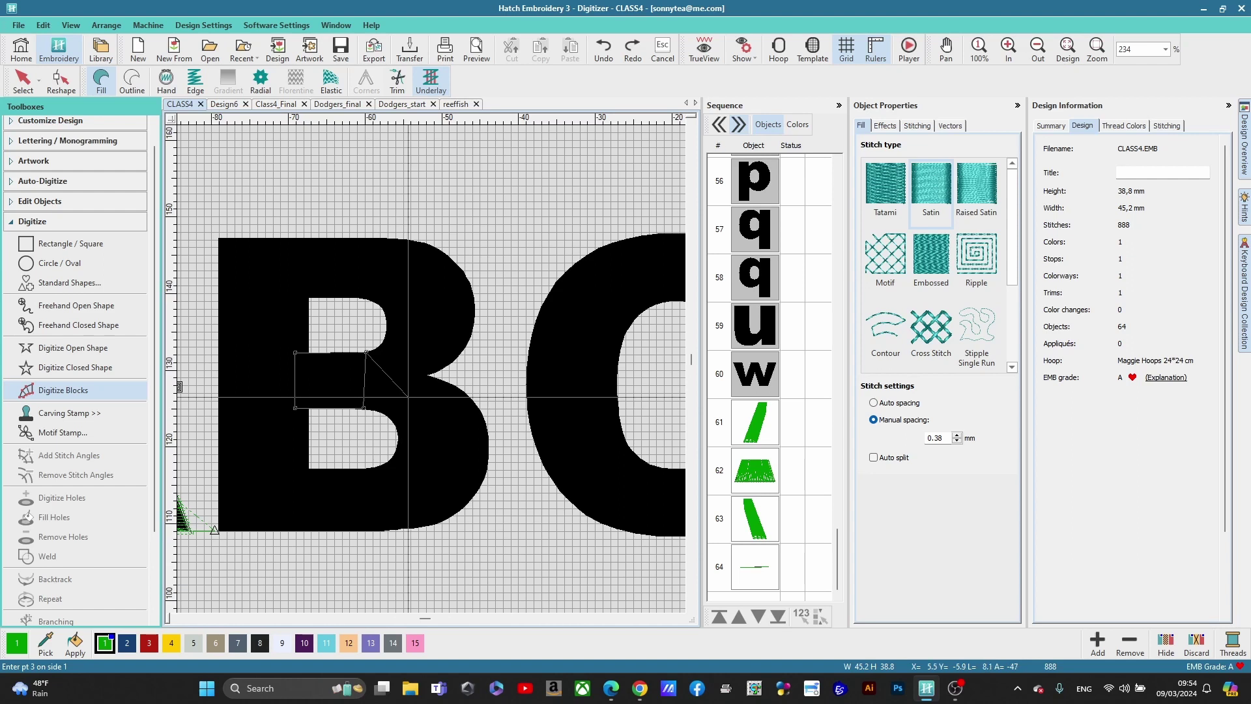
key(BackSpace)
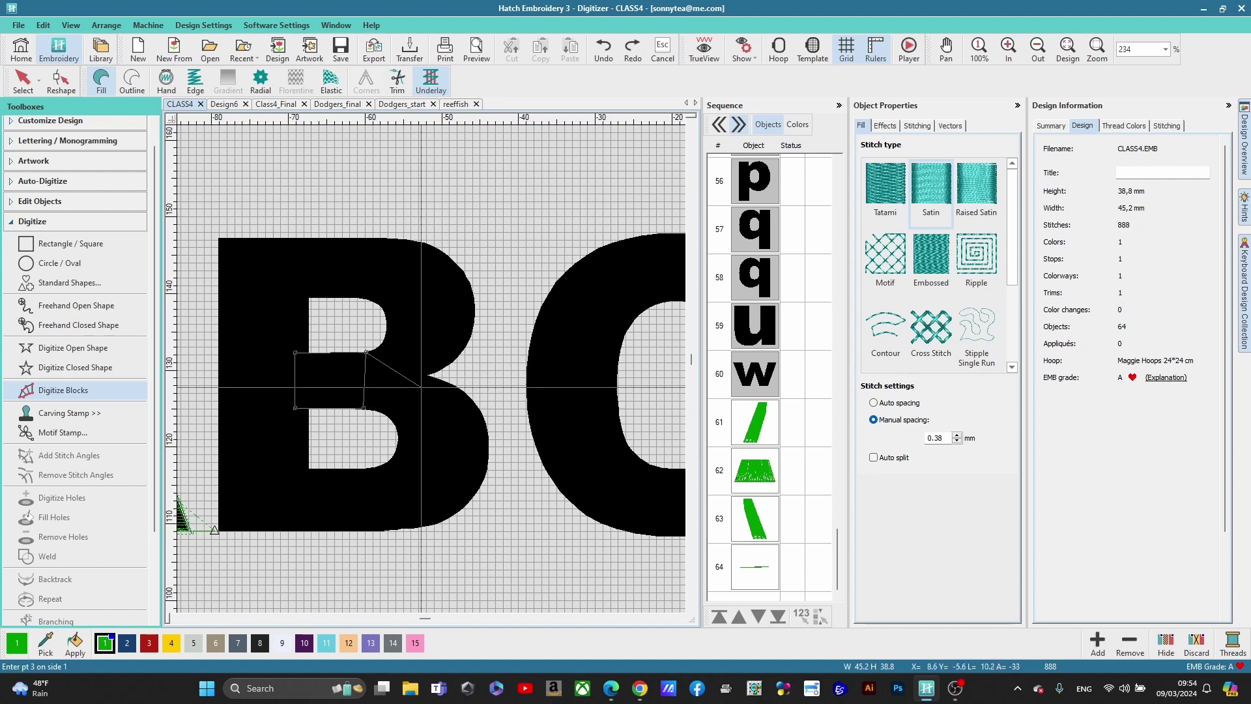
click(380, 348)
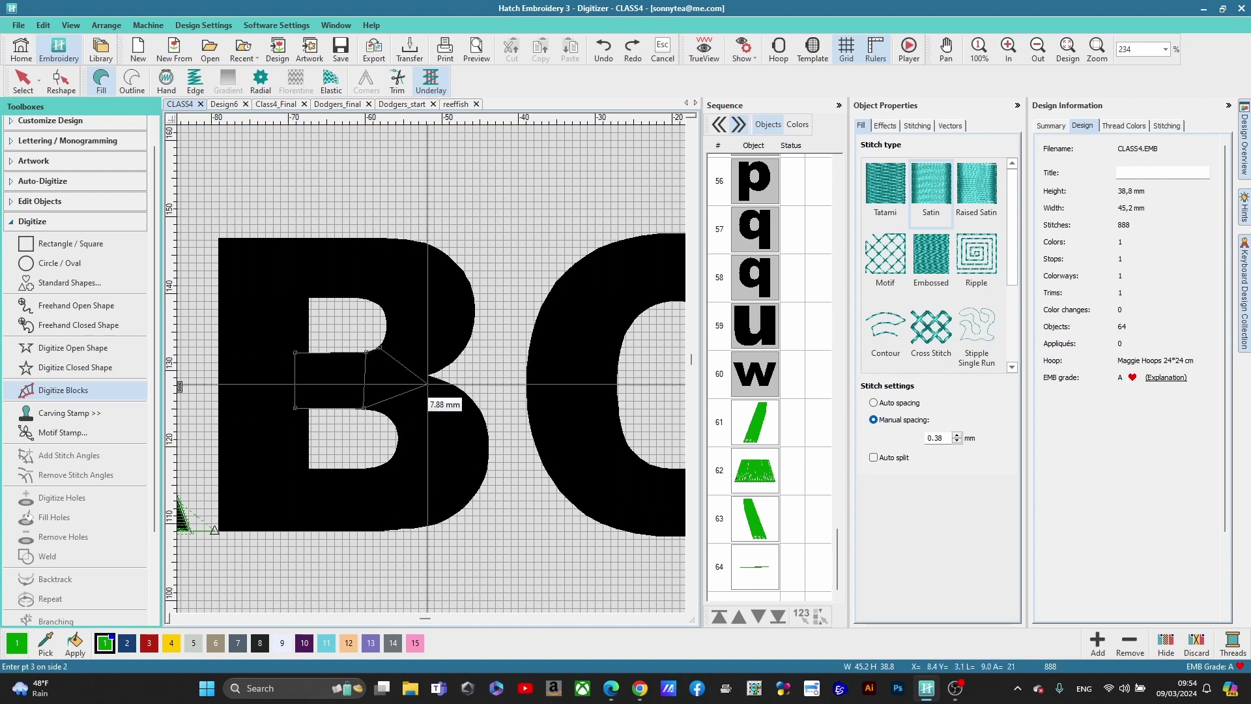
click(427, 378)
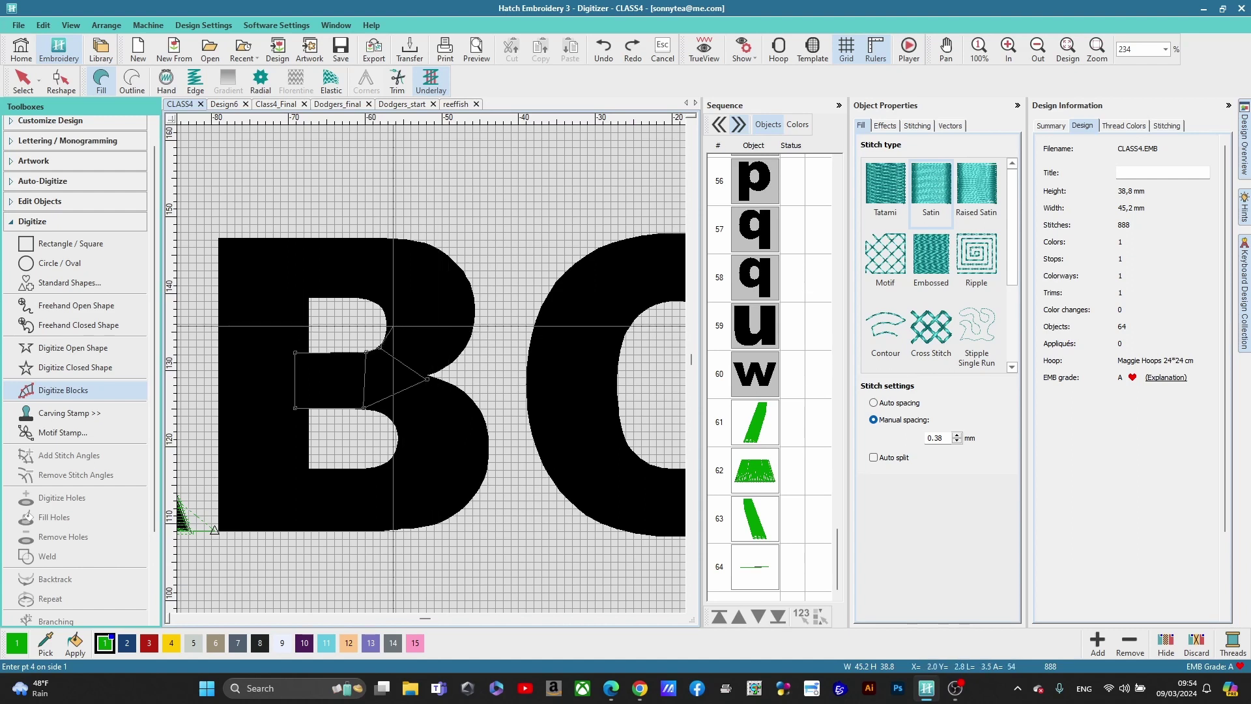
click(388, 325)
click(474, 320)
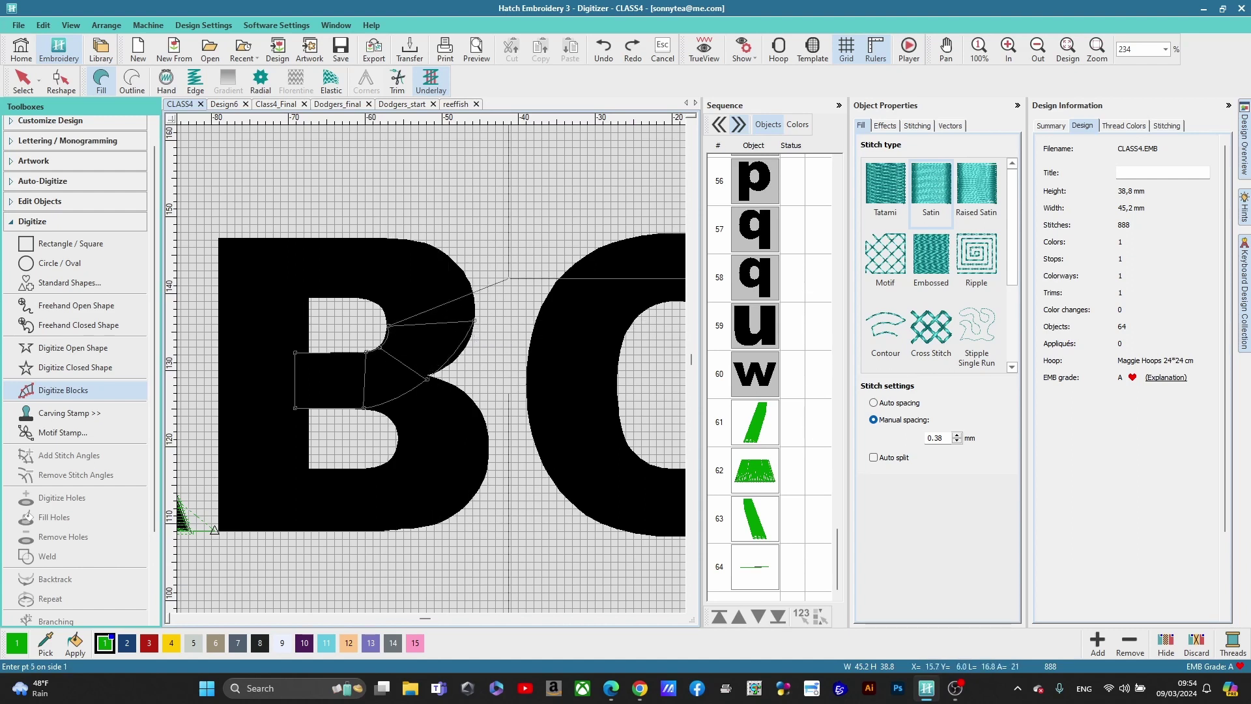
click(419, 243)
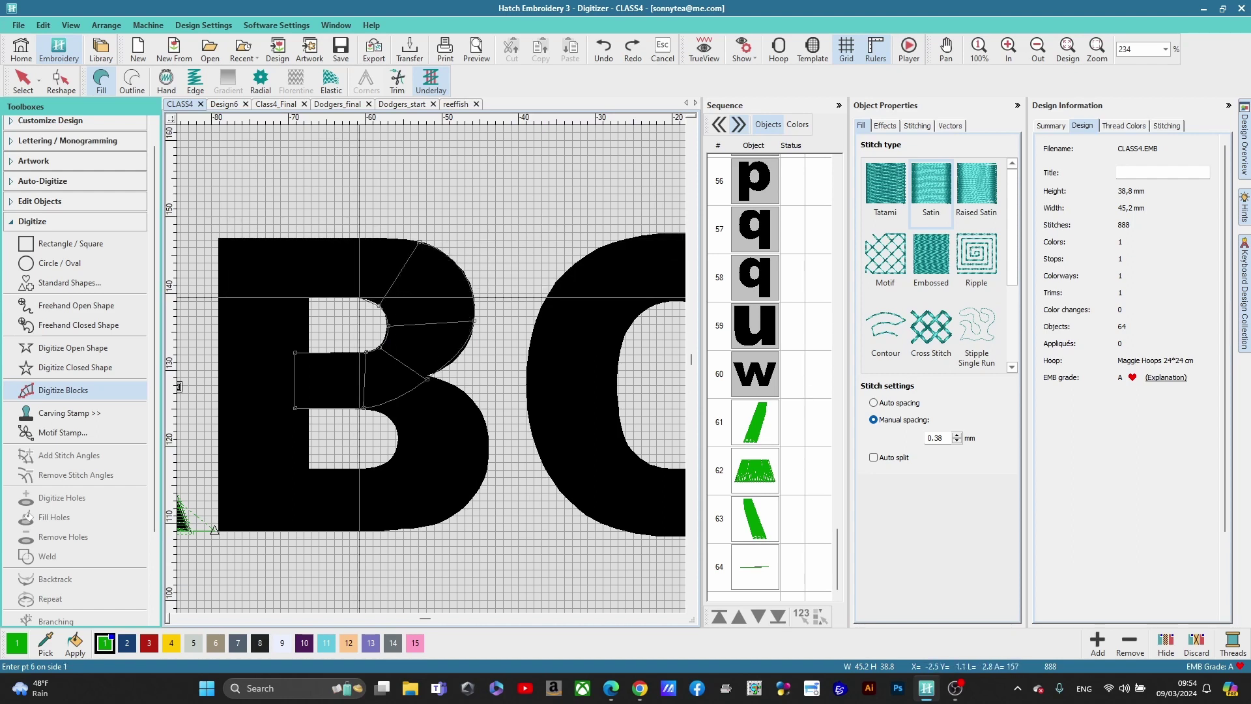
click(358, 237)
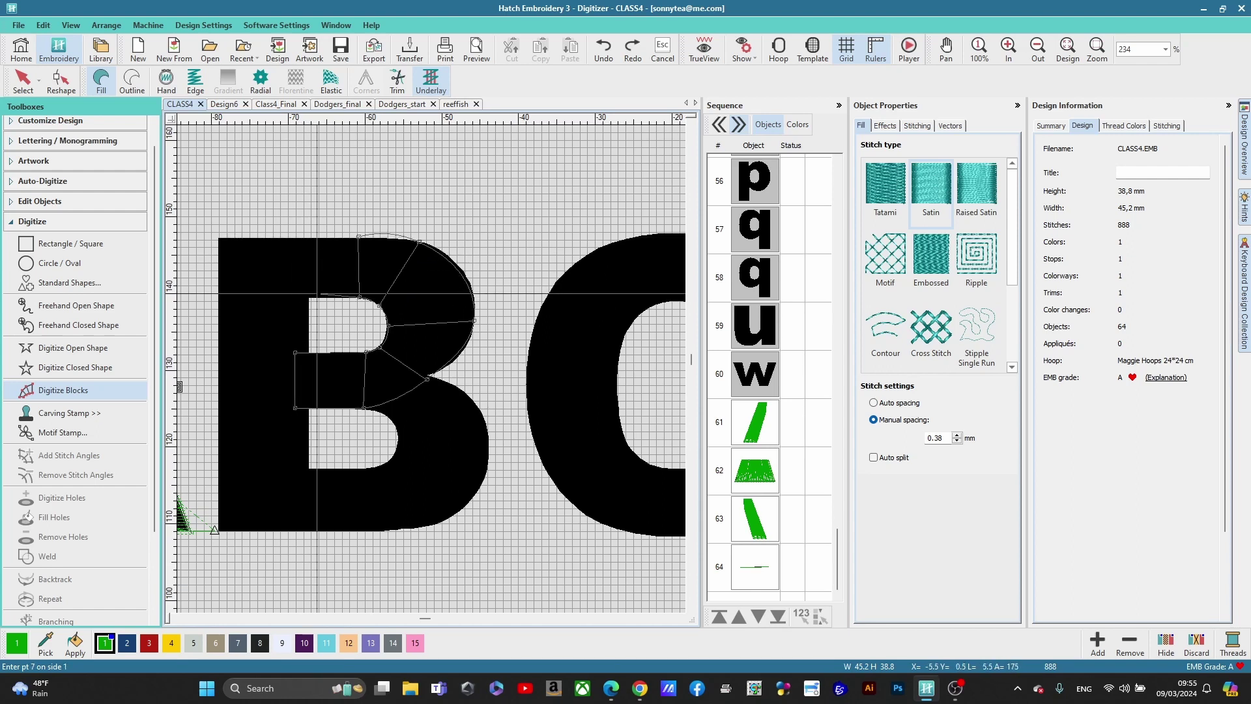
Step: Continue the block points down the B's stem, along its bottom and around the lower bowl to the bar
click(319, 295)
click(316, 238)
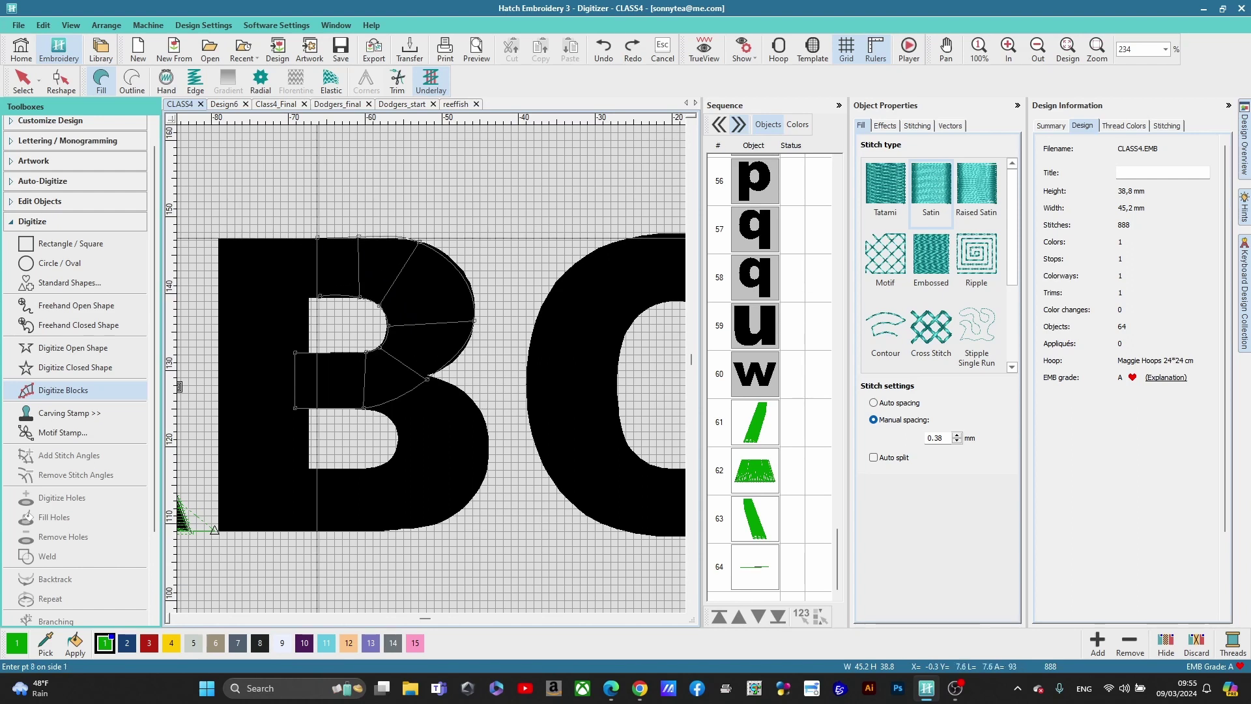
click(310, 296)
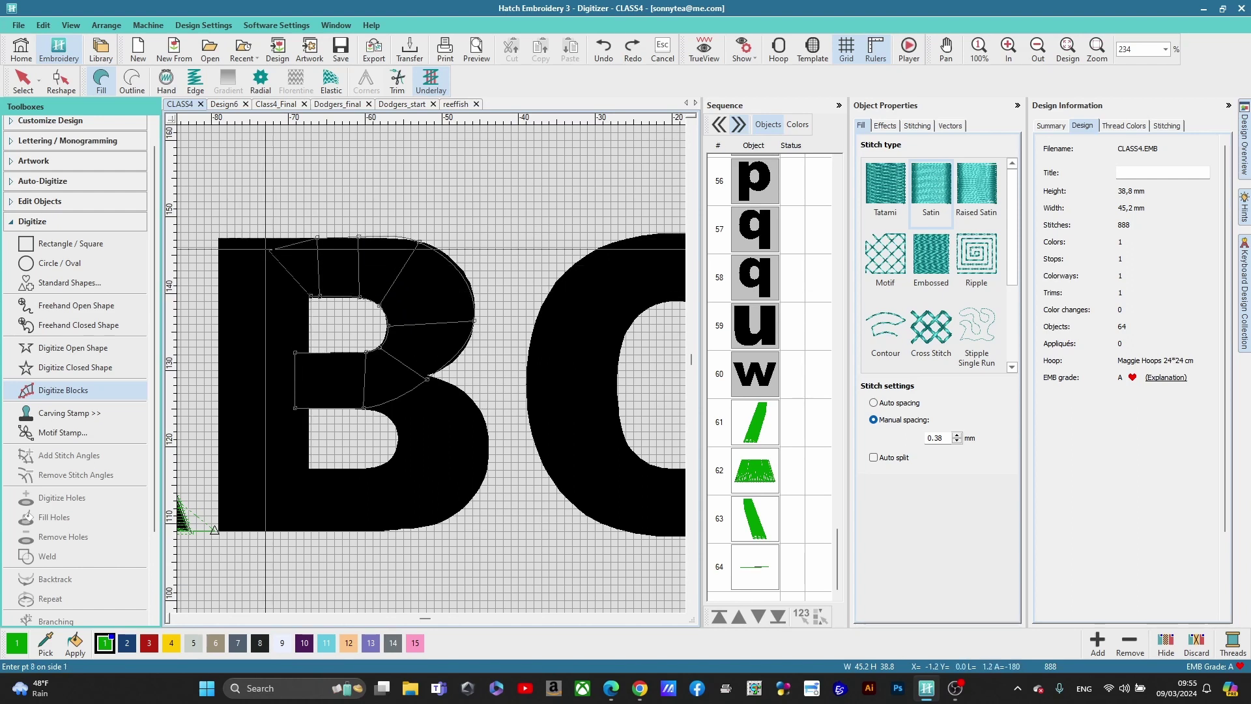
click(219, 239)
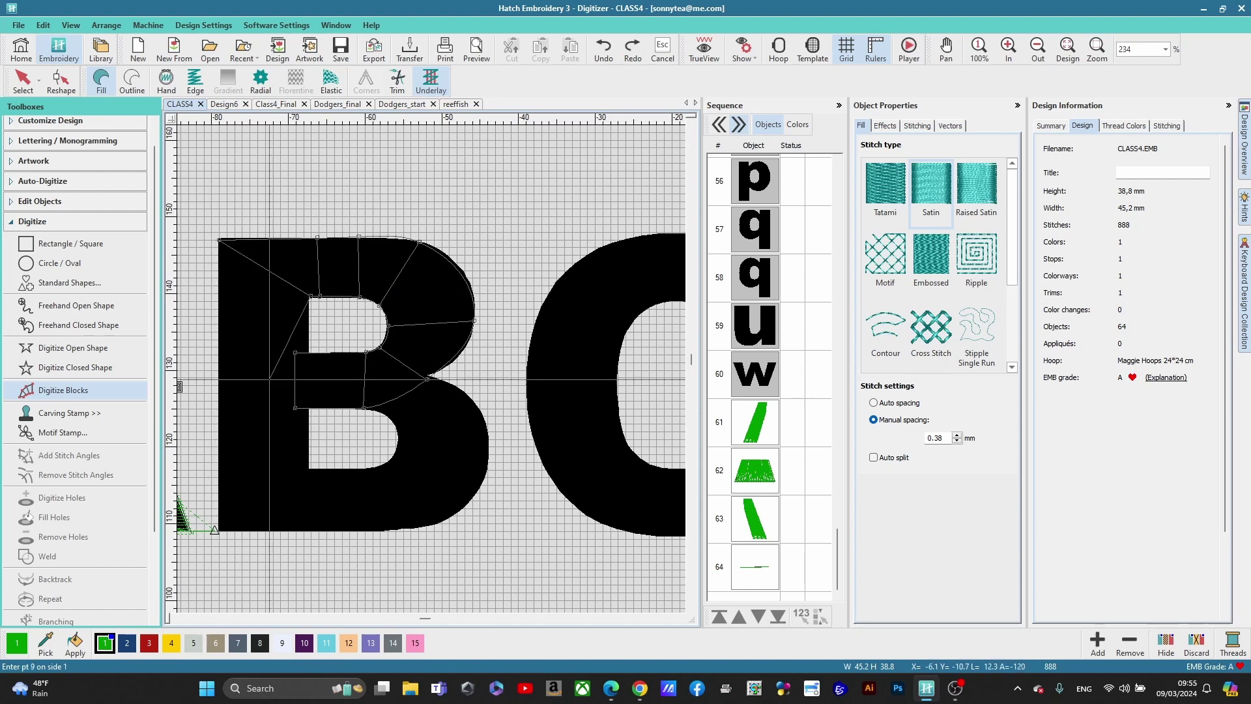
click(310, 473)
click(217, 530)
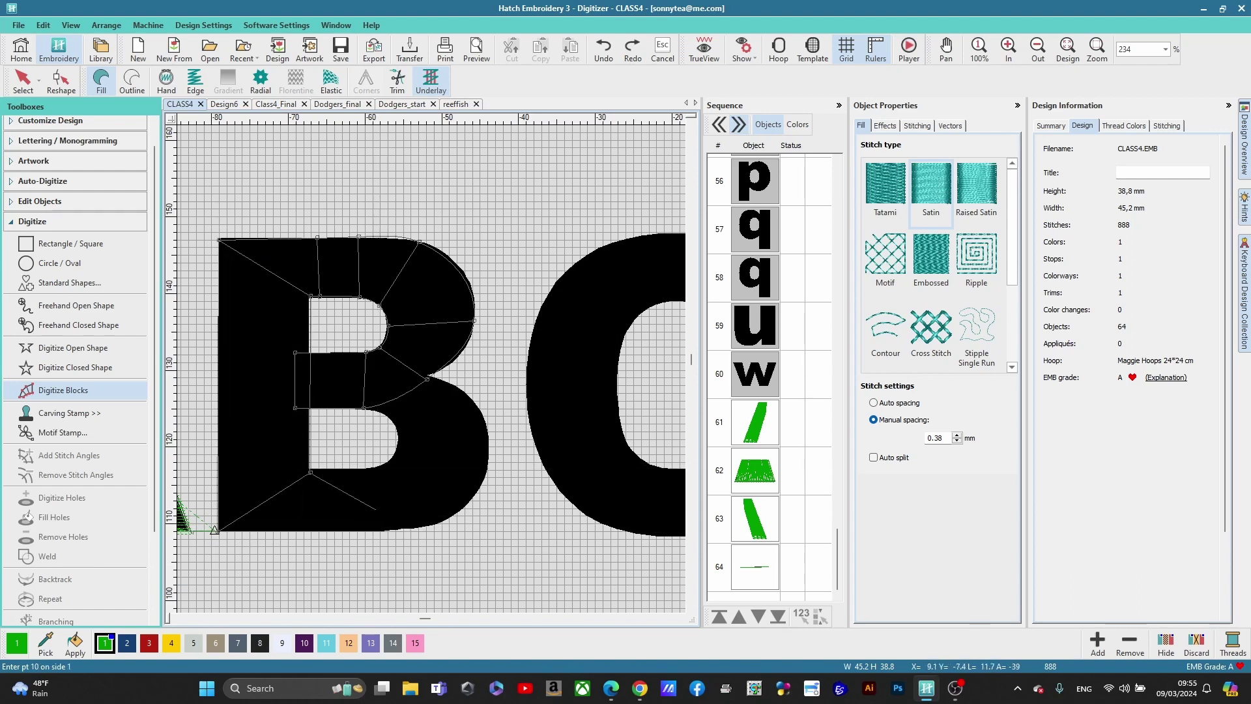
click(368, 470)
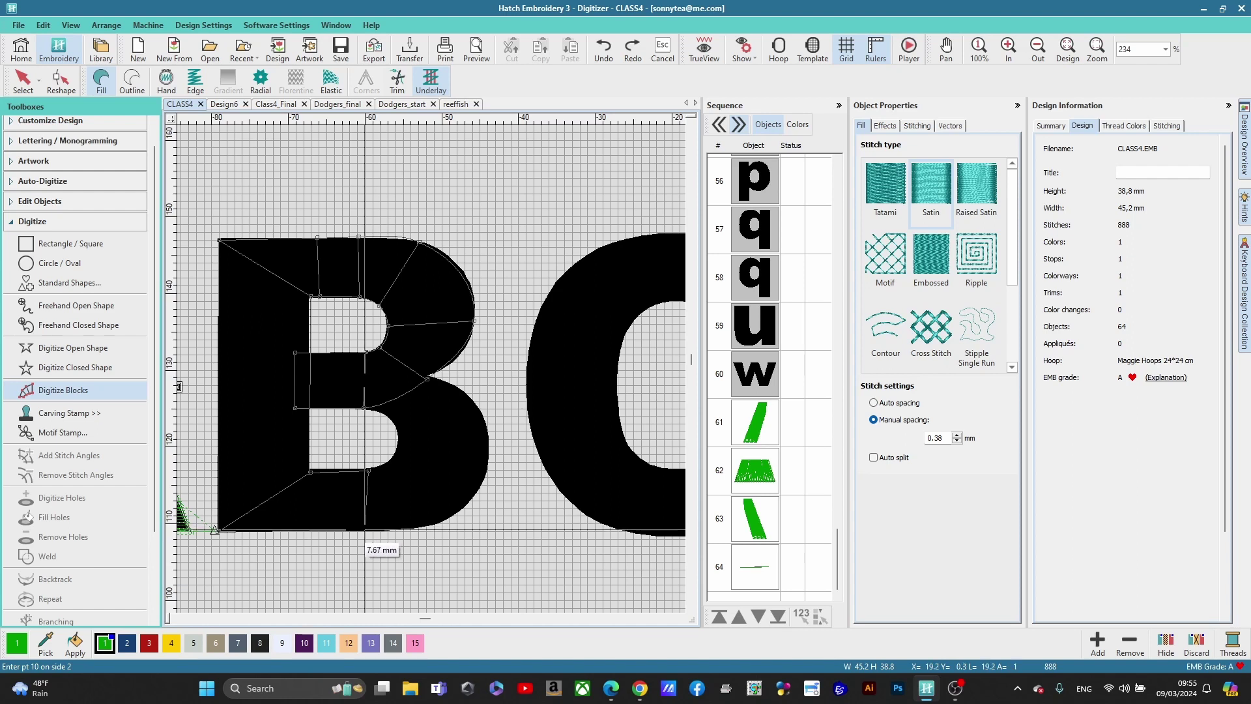
click(364, 529)
click(389, 463)
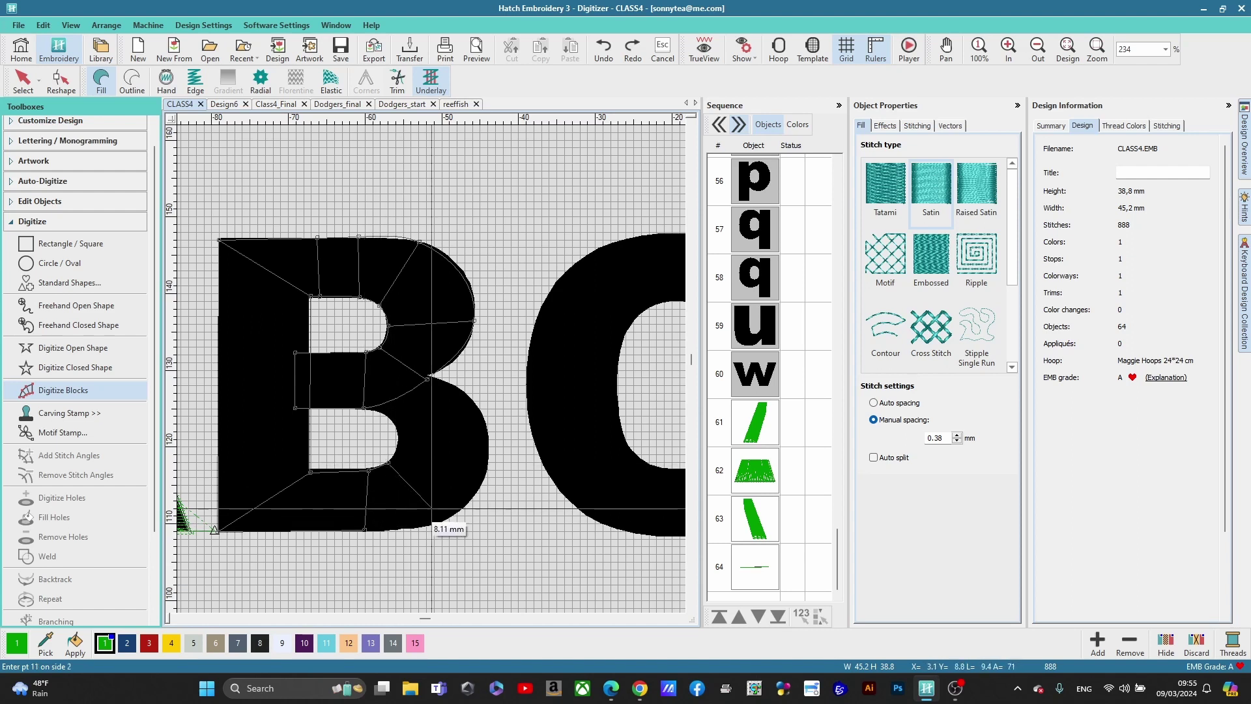
click(437, 526)
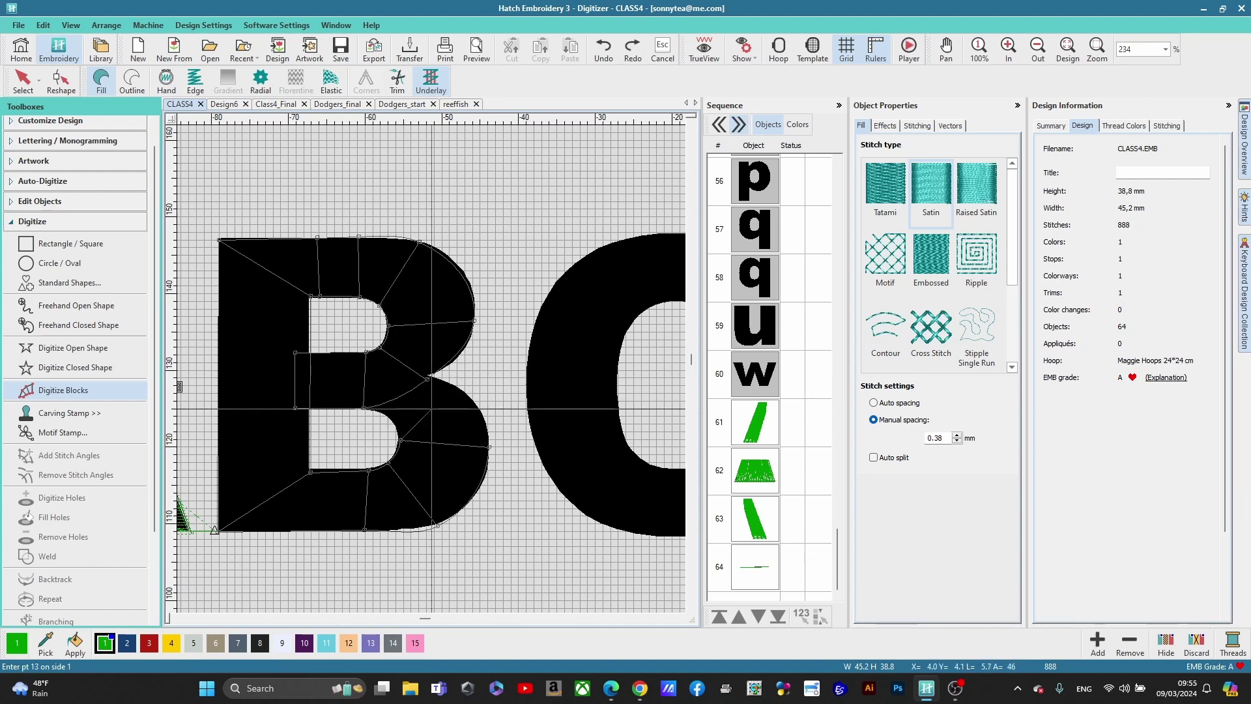
click(449, 382)
click(363, 407)
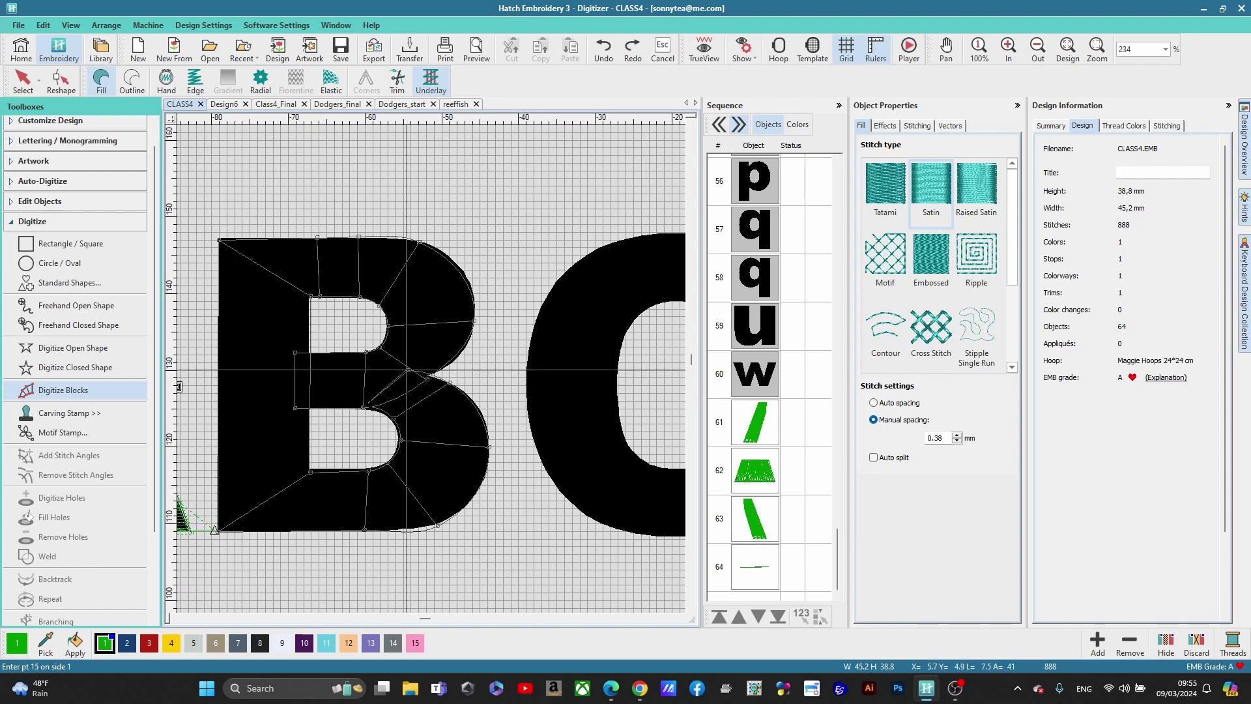
Step: Finish the B as satin object 65 and open it in Reshape
key(Return)
scroll(405, 372, down, 2)
key(Escape)
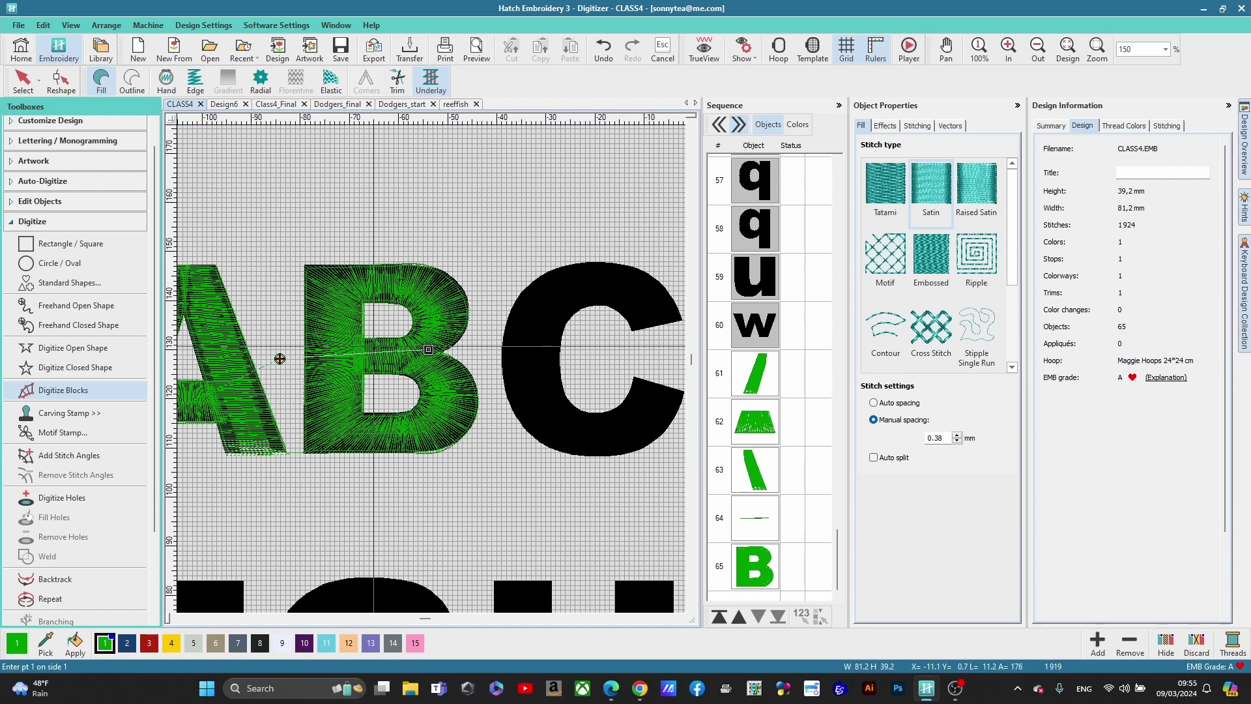
click(327, 347)
key(h)
scroll(327, 346, up, 4)
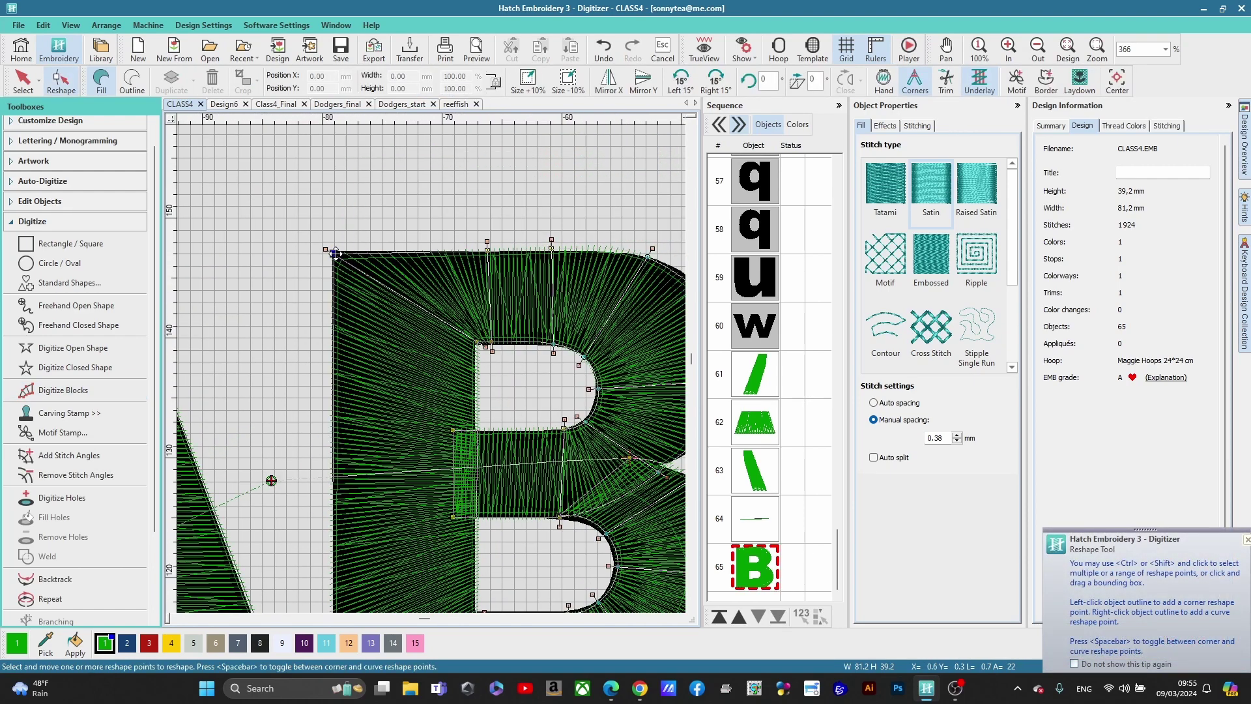
Step: Adjust the B's top-left corner and add reshape points curving the upper and lower bowls
drag(334, 253, 336, 250)
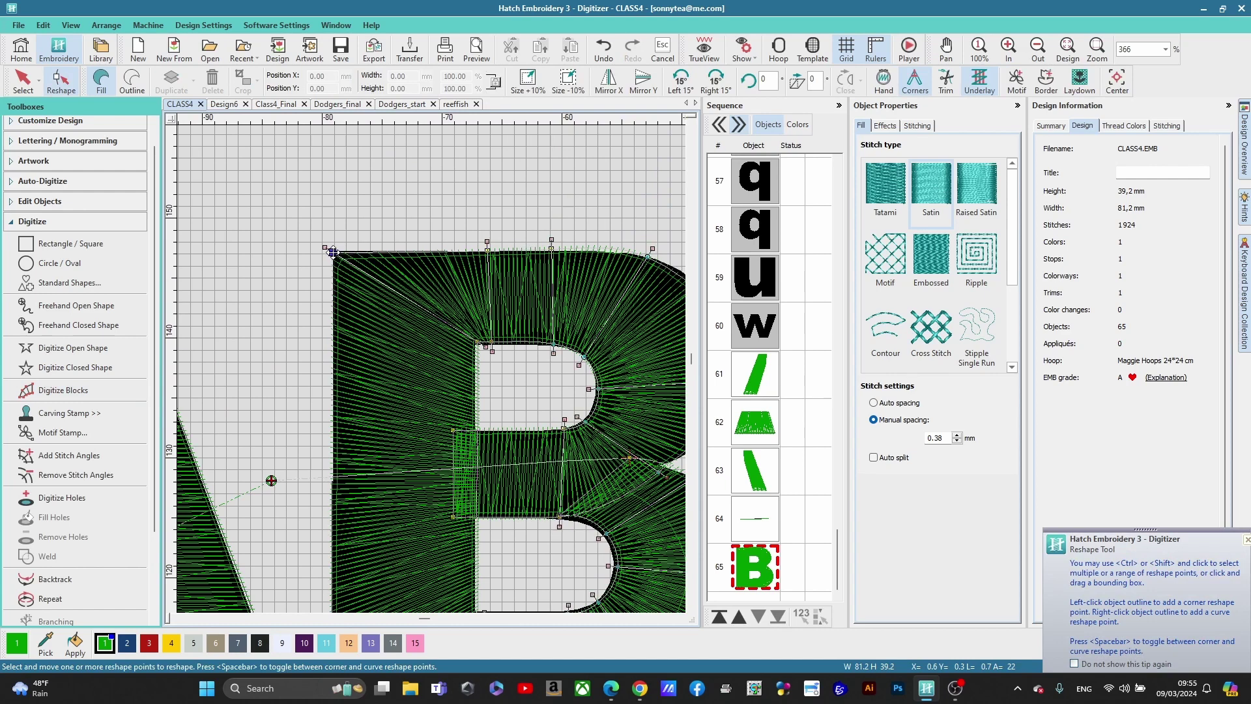
scroll(546, 366, down, 1)
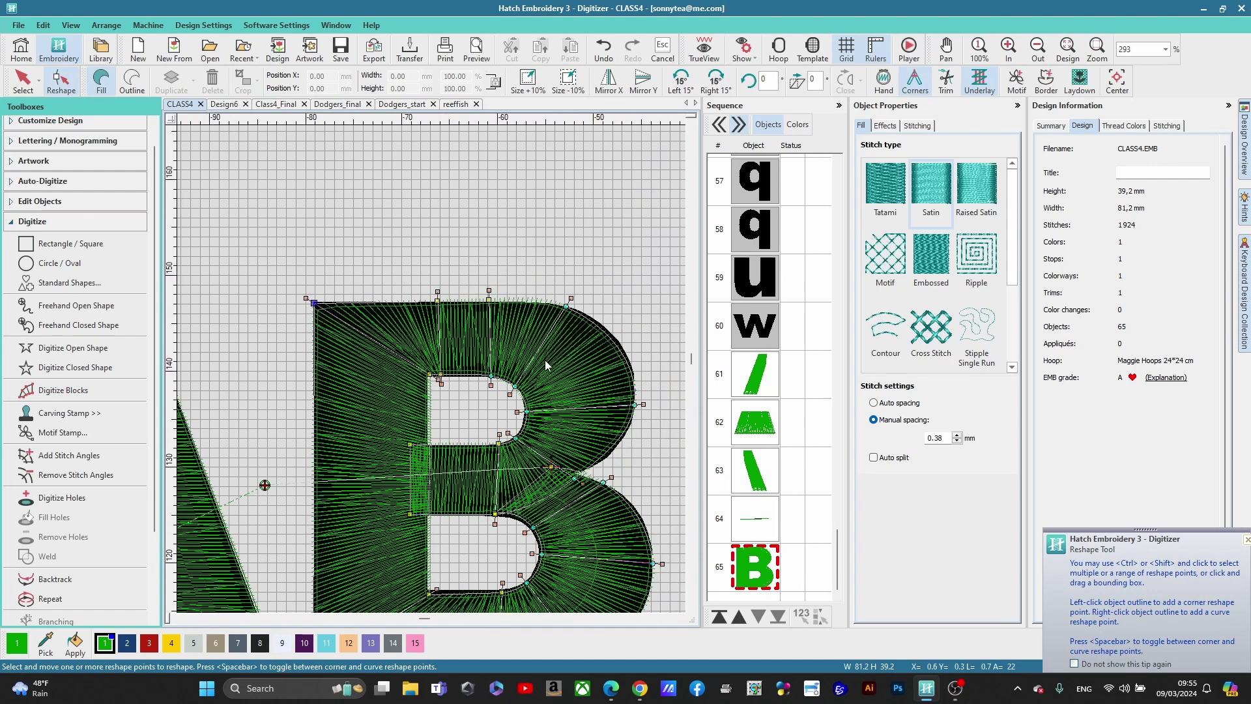
click(616, 347)
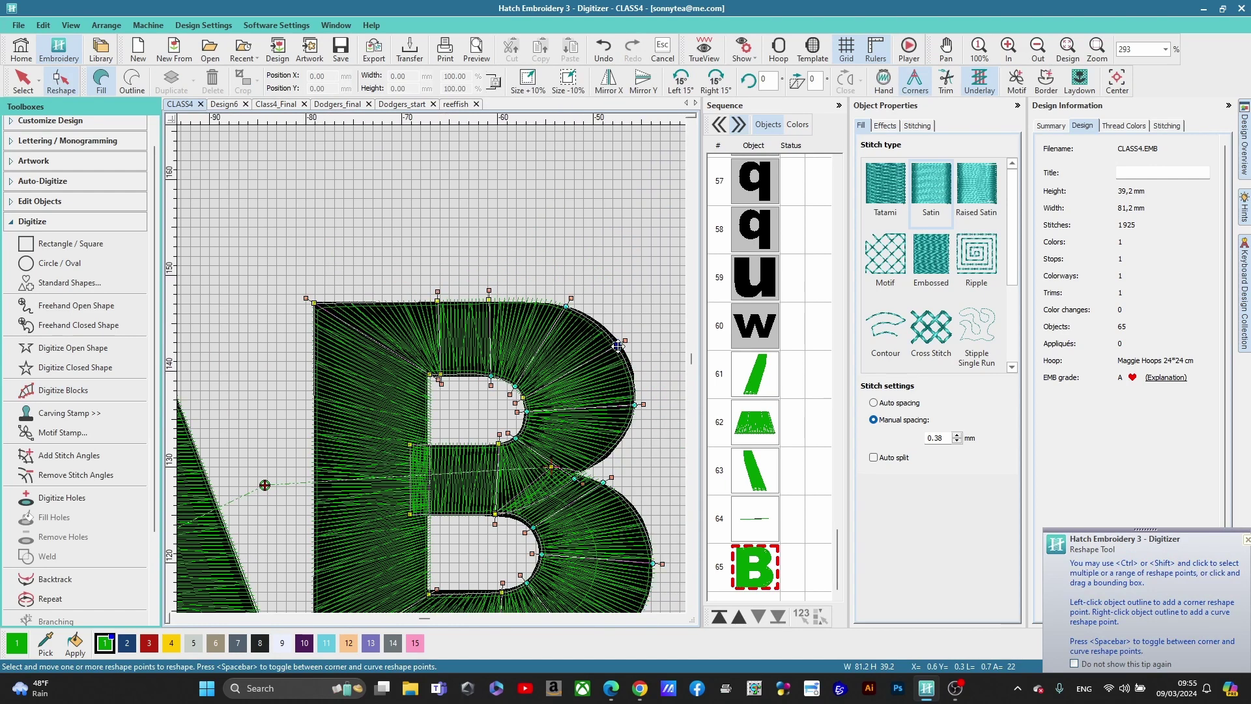
drag(617, 346, 618, 346)
scroll(435, 369, right, 5)
scroll(436, 369, down, 1)
scroll(435, 370, down, 1)
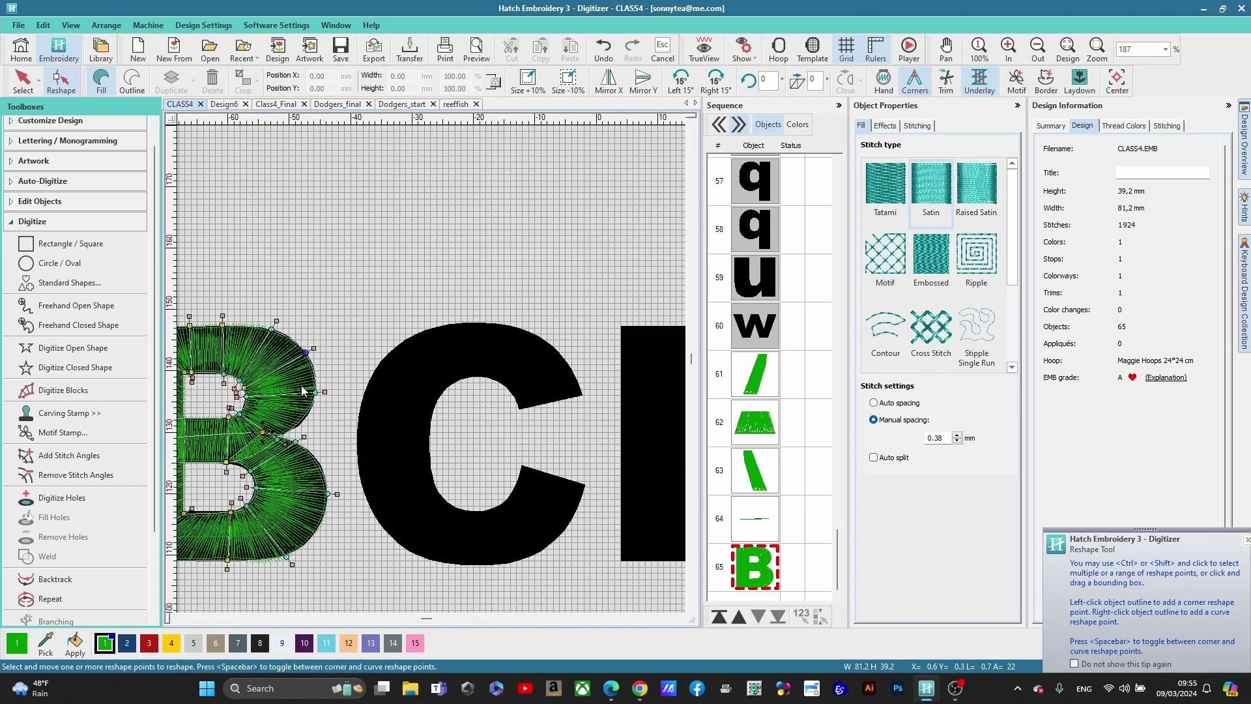
scroll(435, 389, up, 3)
click(445, 406)
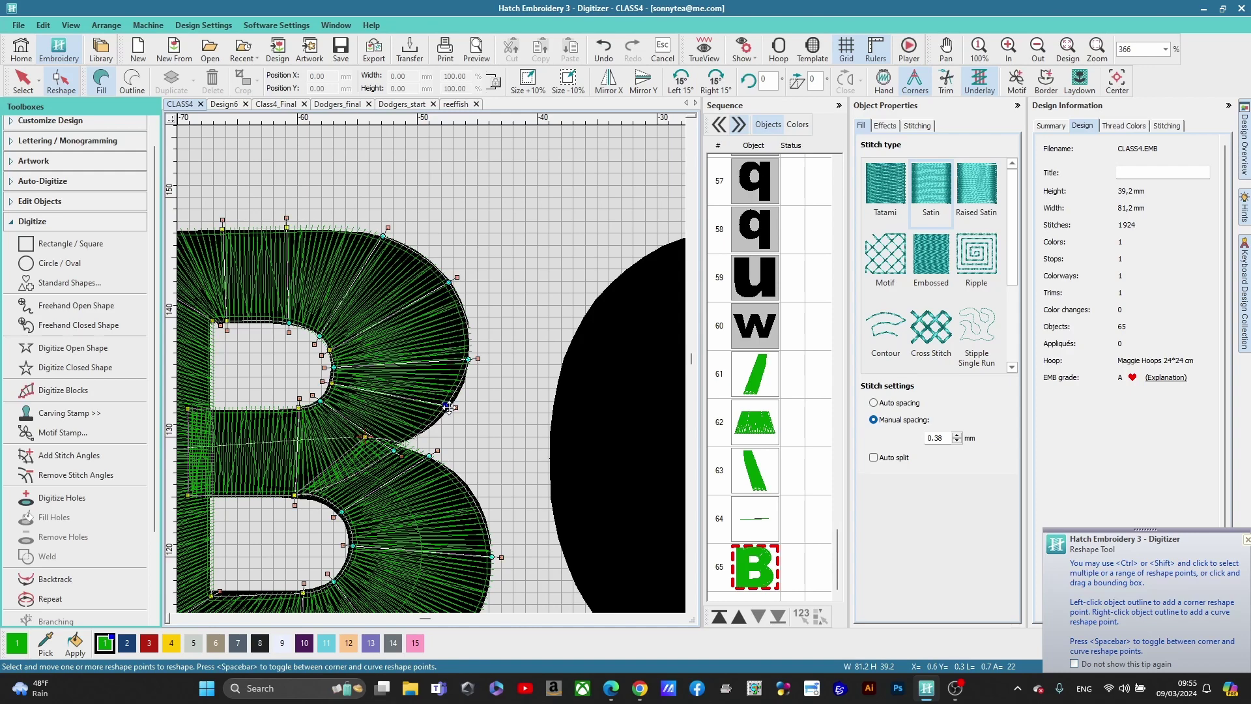
scroll(435, 385, down, 3)
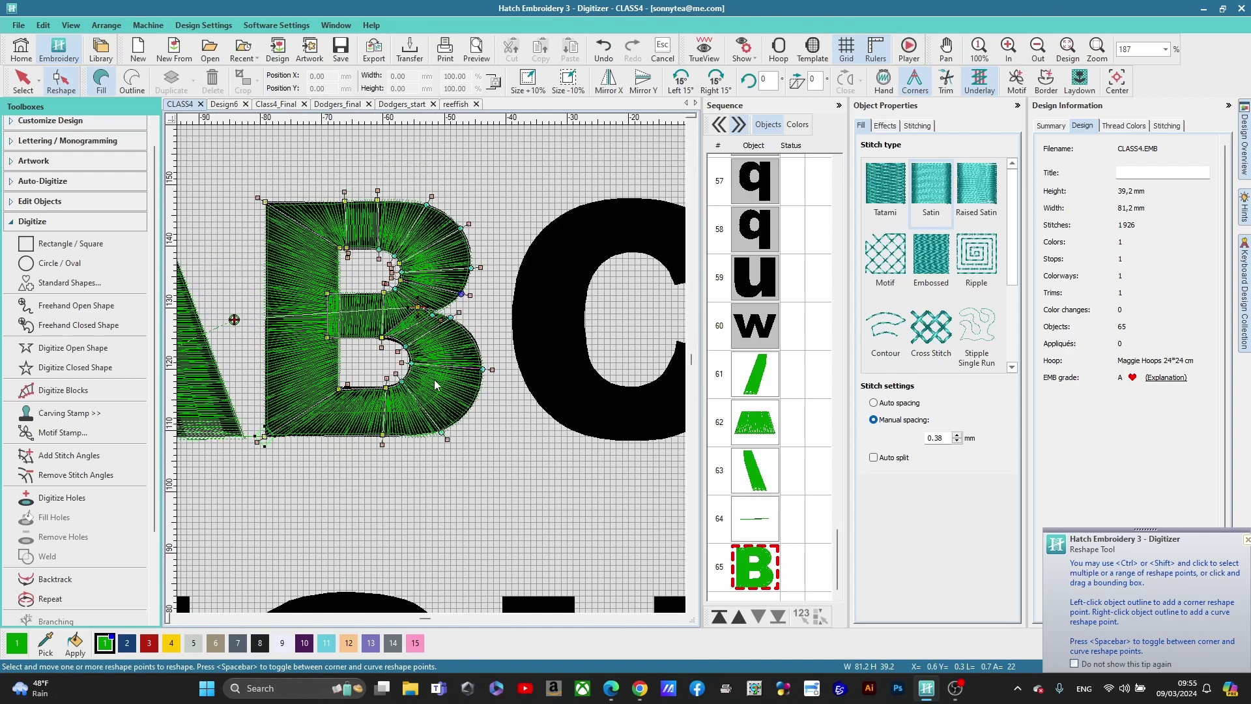
scroll(479, 361, up, 5)
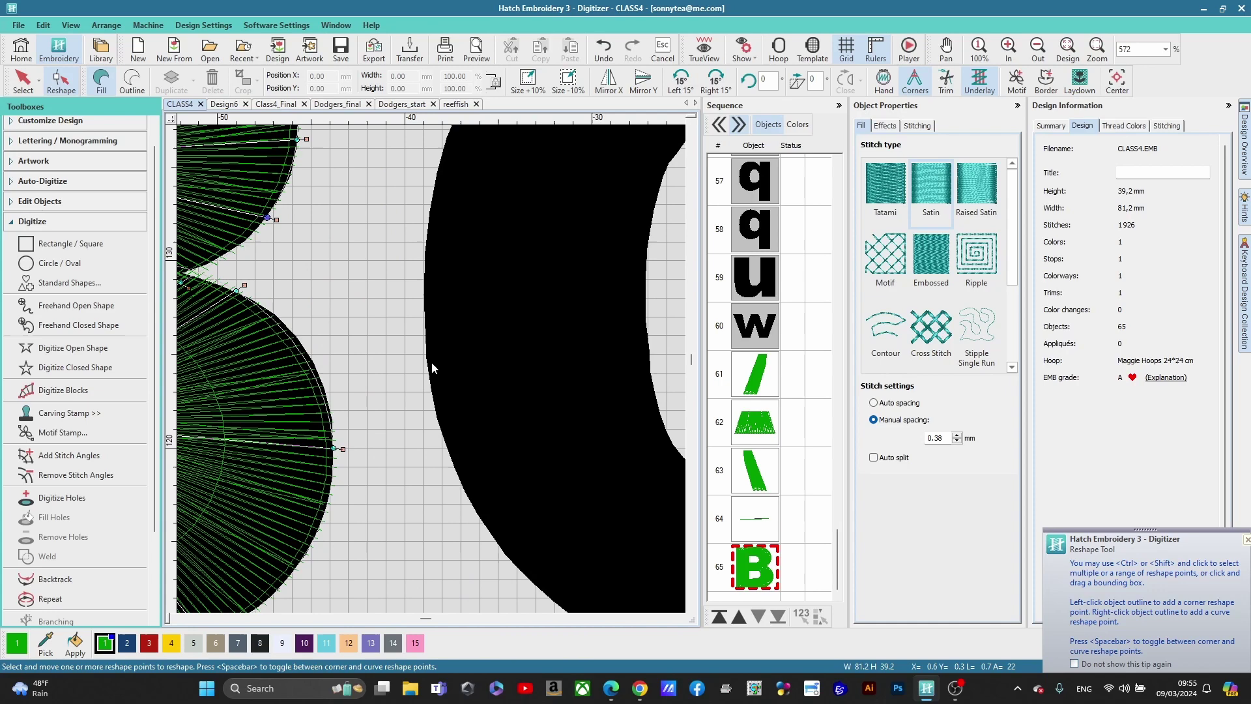
click(311, 367)
drag(311, 362, 313, 355)
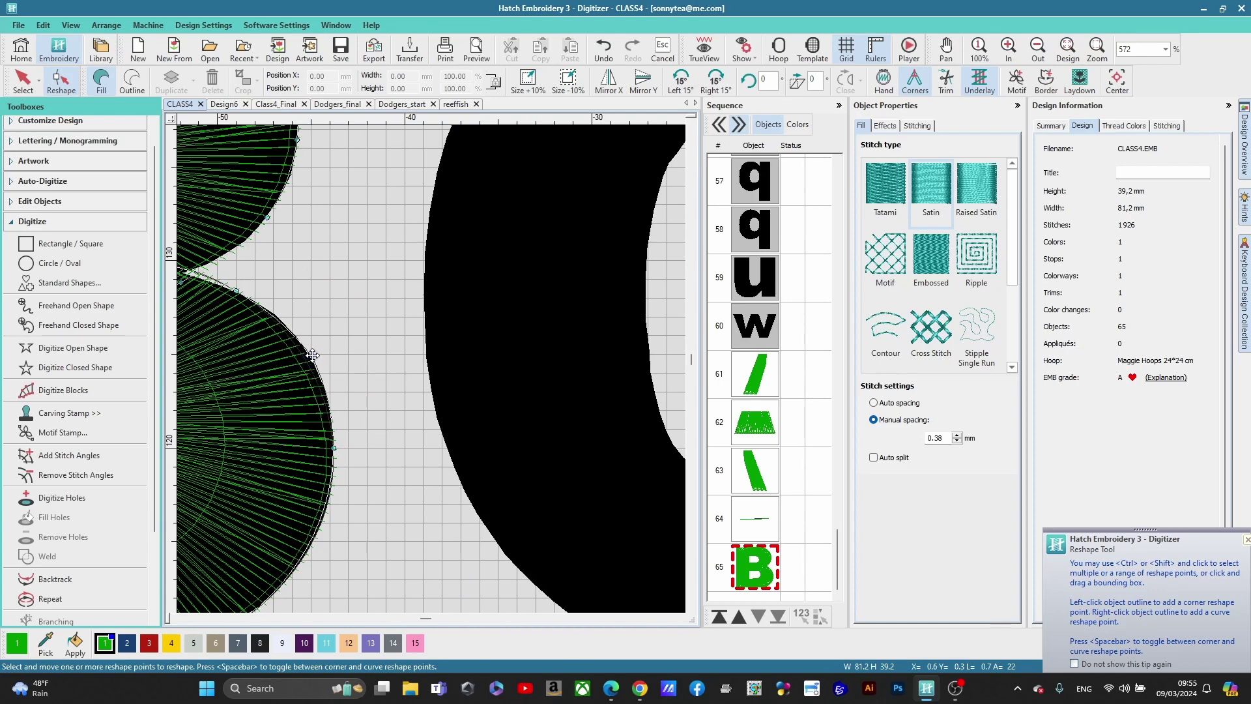
scroll(432, 369, down, 5)
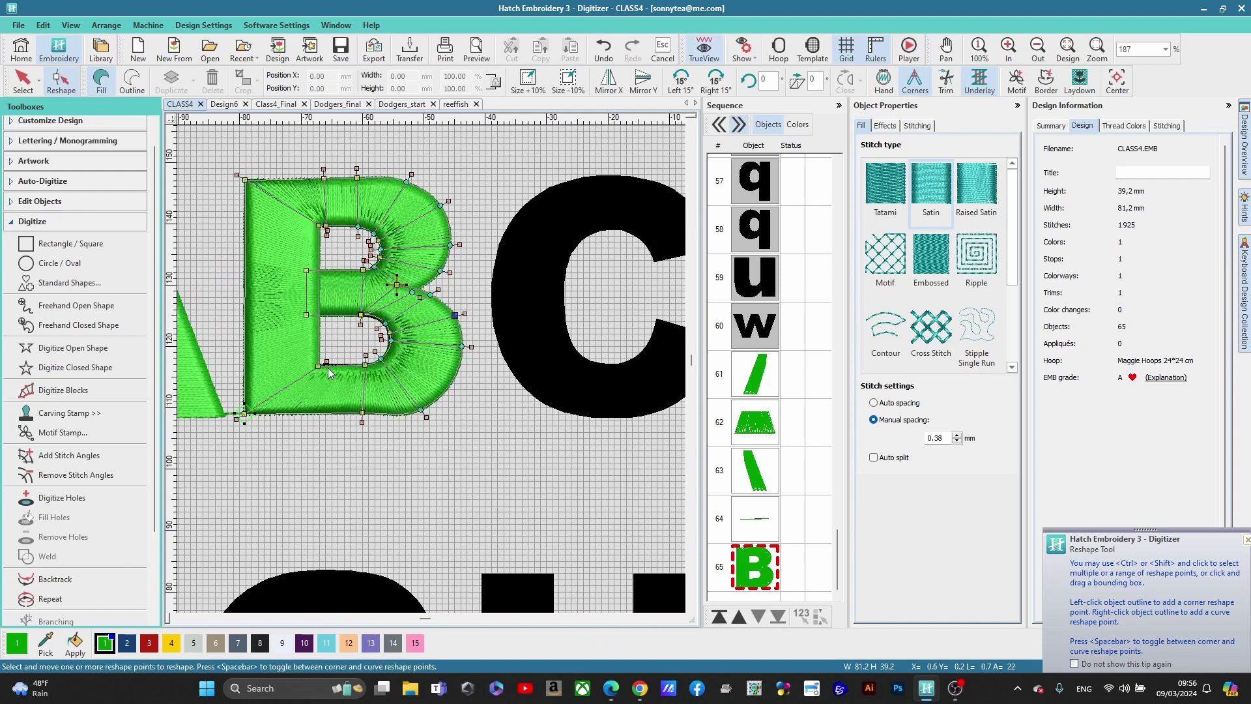
Step: Set a 33° stitch angle and nudge the B's inner corner, upper edge and inner-curve points
drag(327, 363, 213, 296)
scroll(430, 370, up, 7)
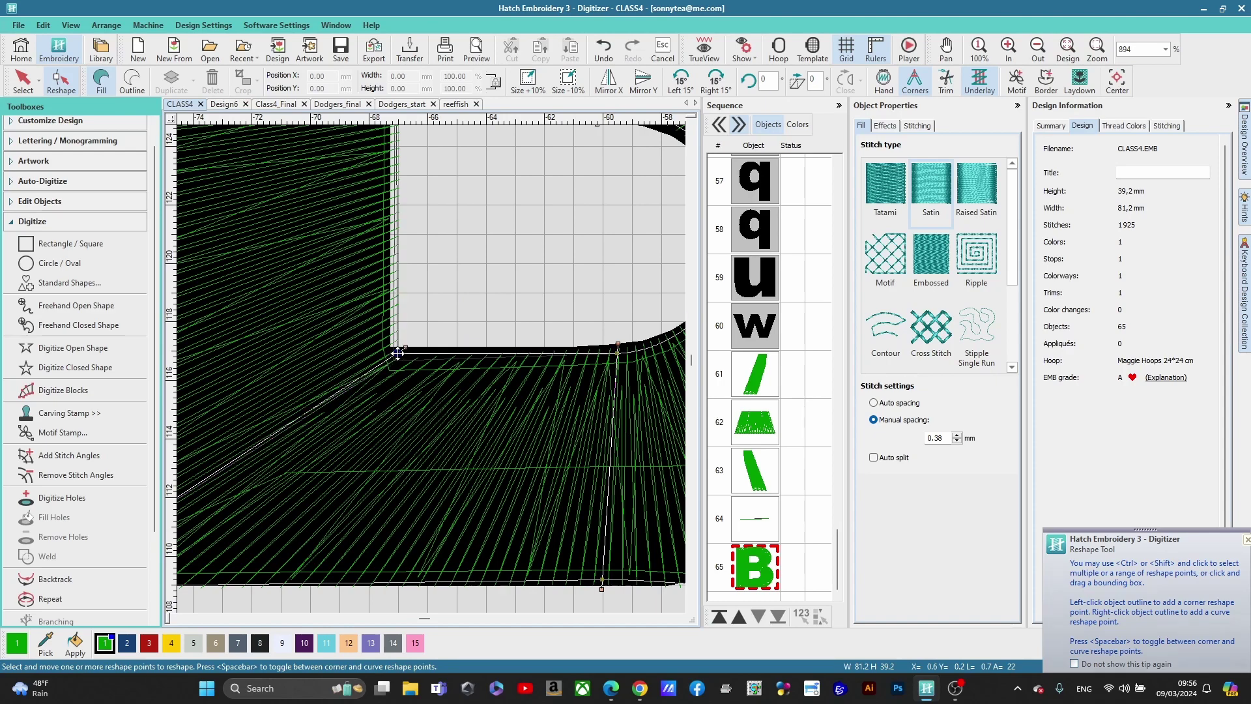
drag(392, 361, 393, 346)
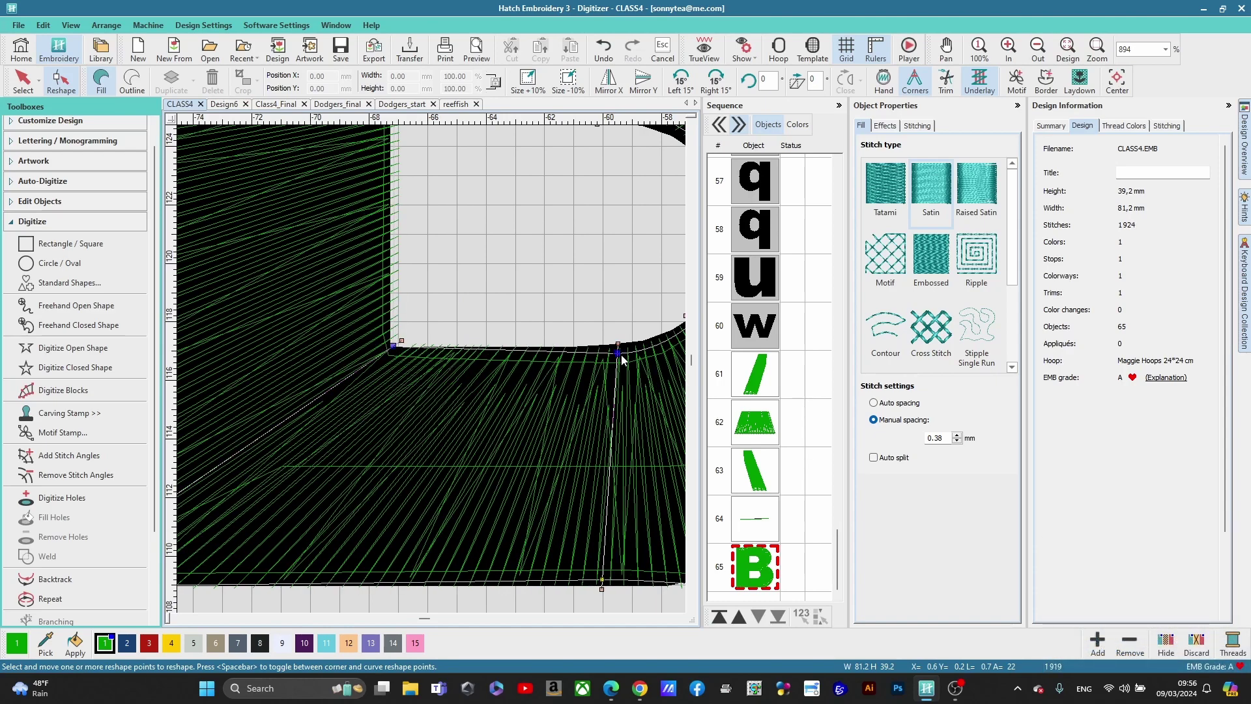
drag(620, 354, 619, 344)
scroll(433, 370, down, 2)
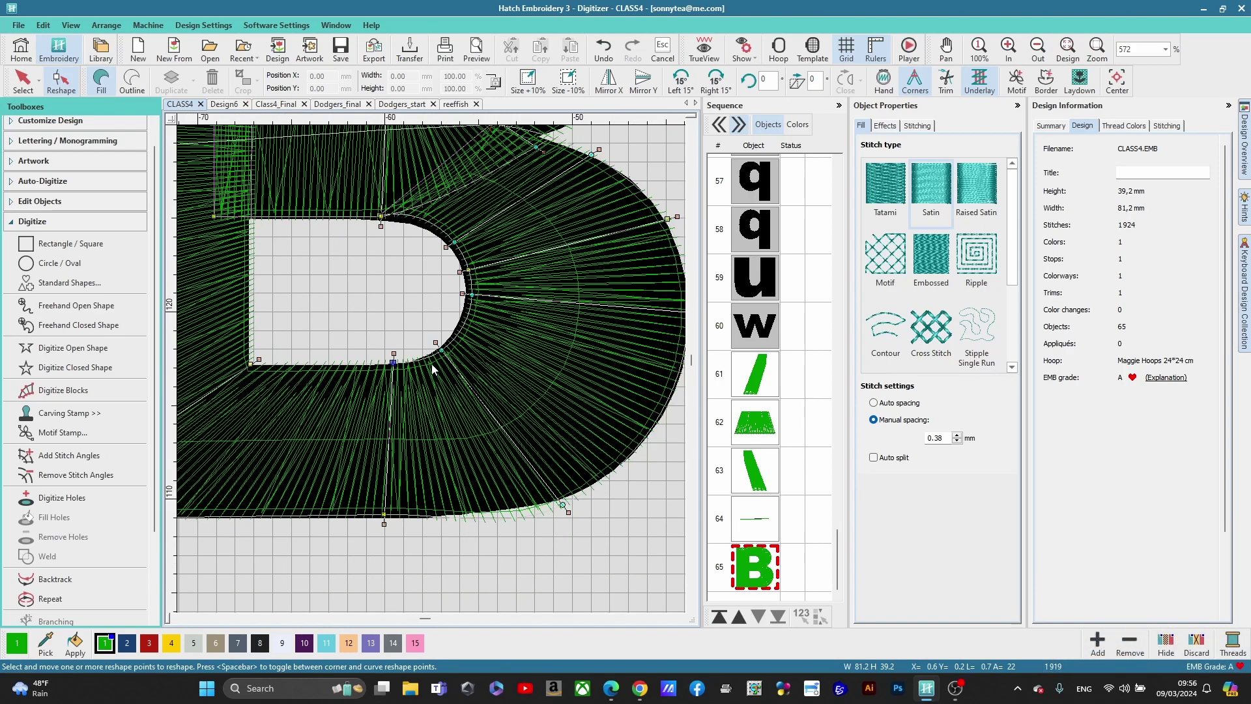
scroll(439, 349, up, 2)
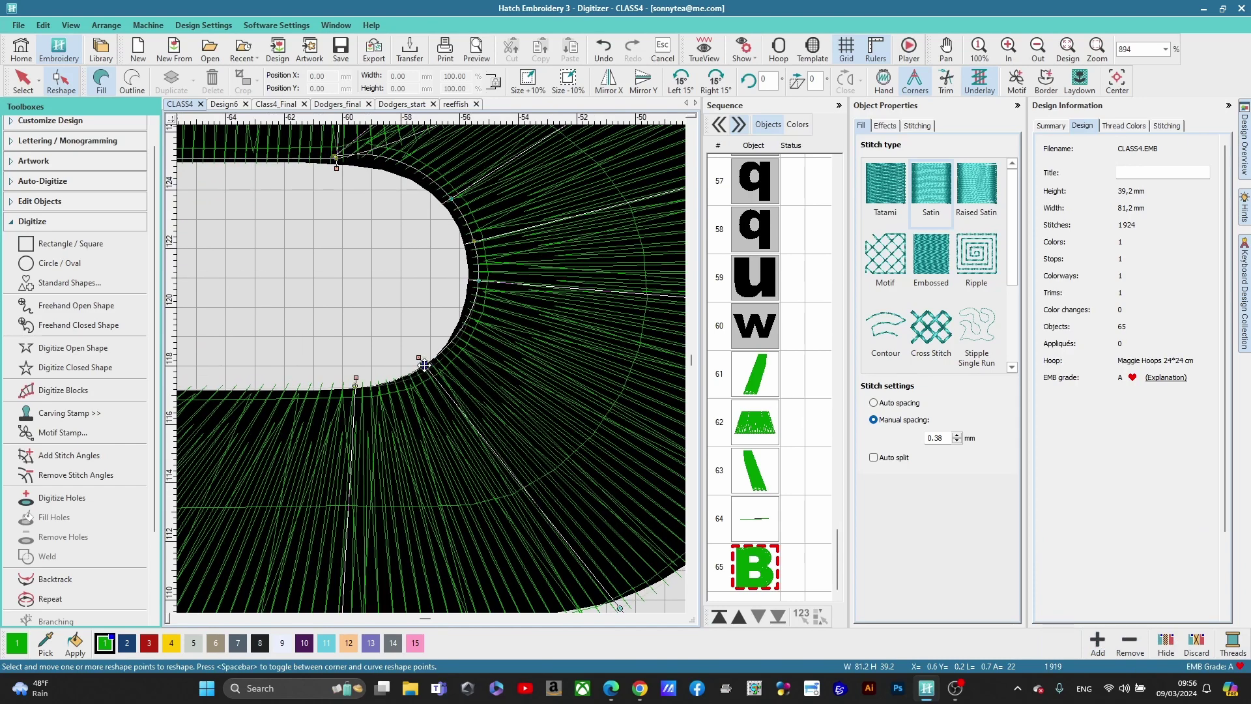
drag(424, 366, 429, 368)
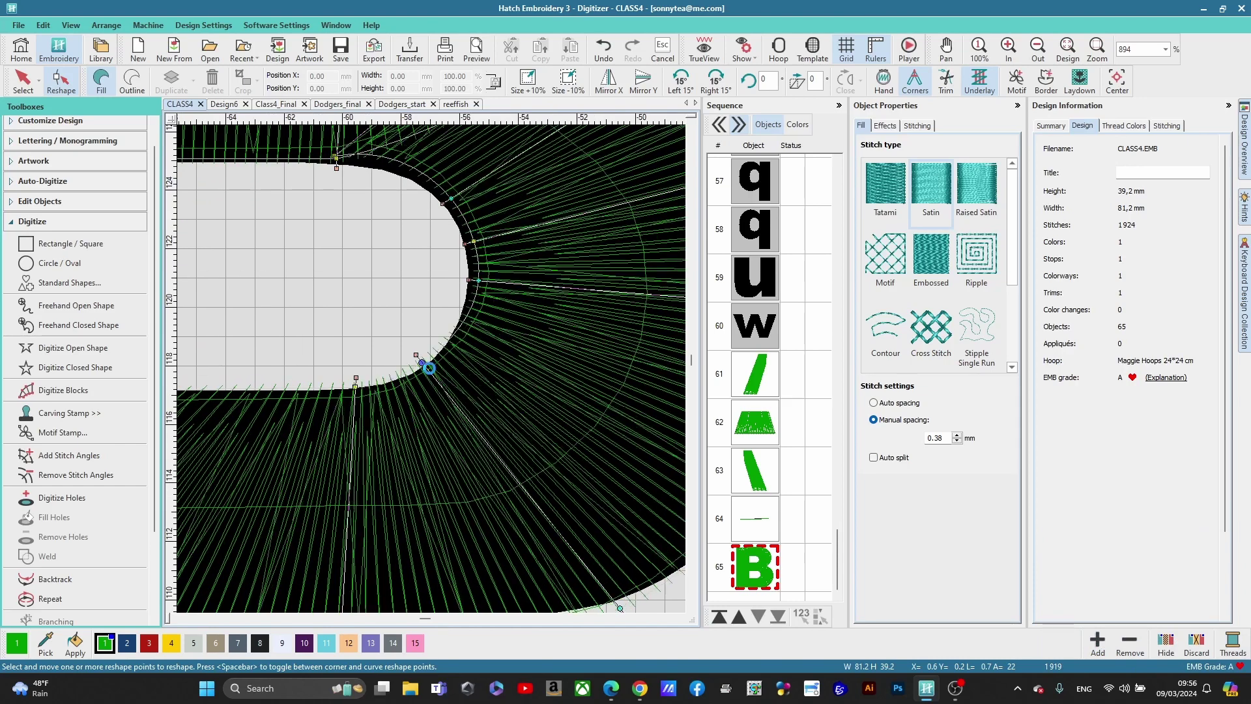
click(467, 282)
drag(471, 242, 467, 242)
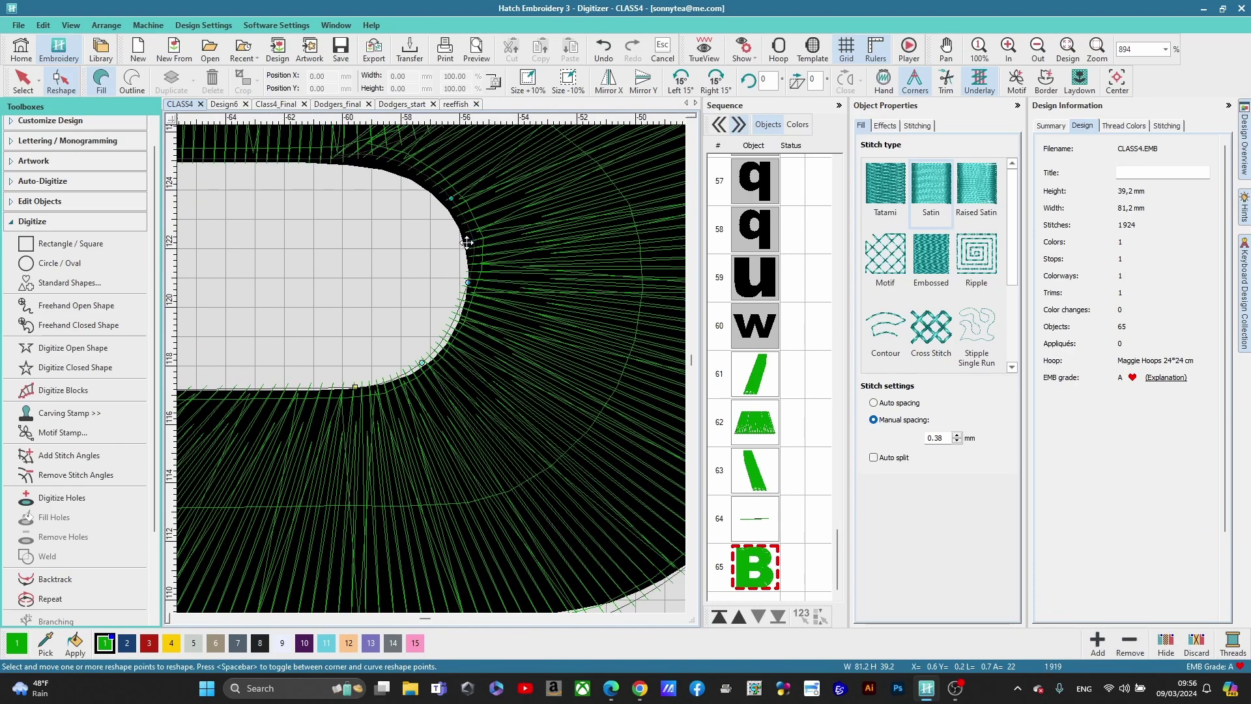
scroll(416, 307, down, 8)
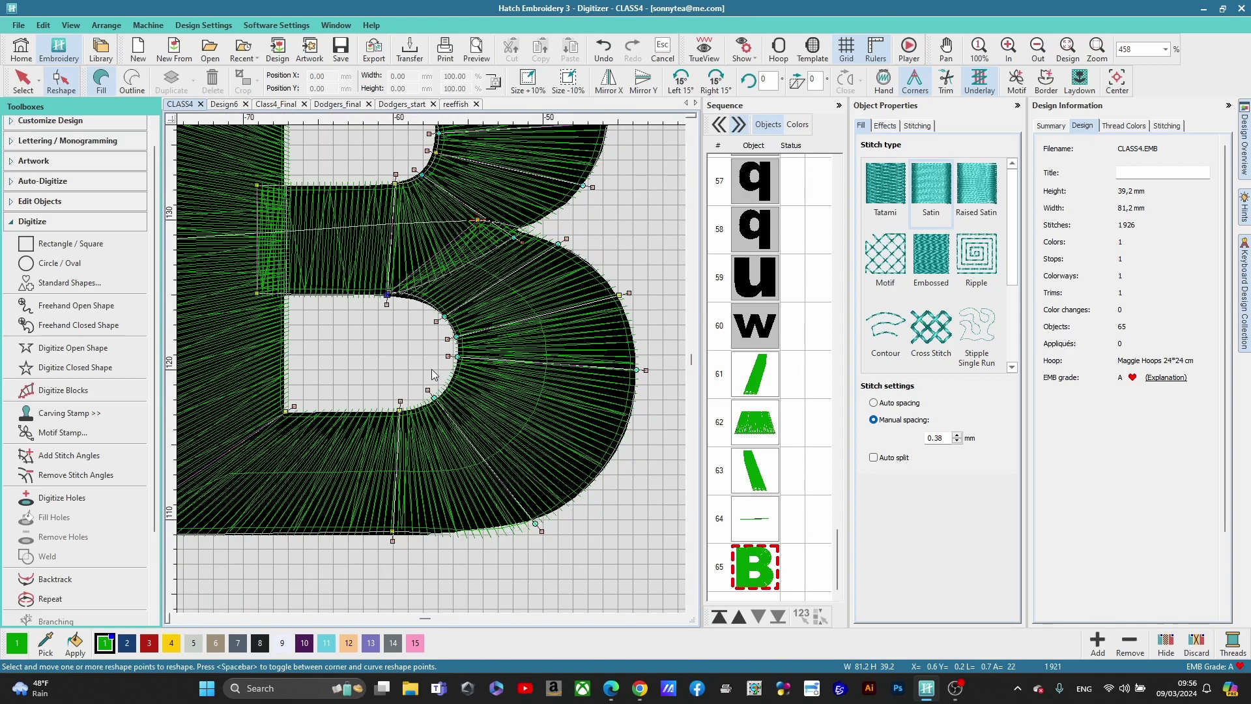
scroll(434, 362, down, 2)
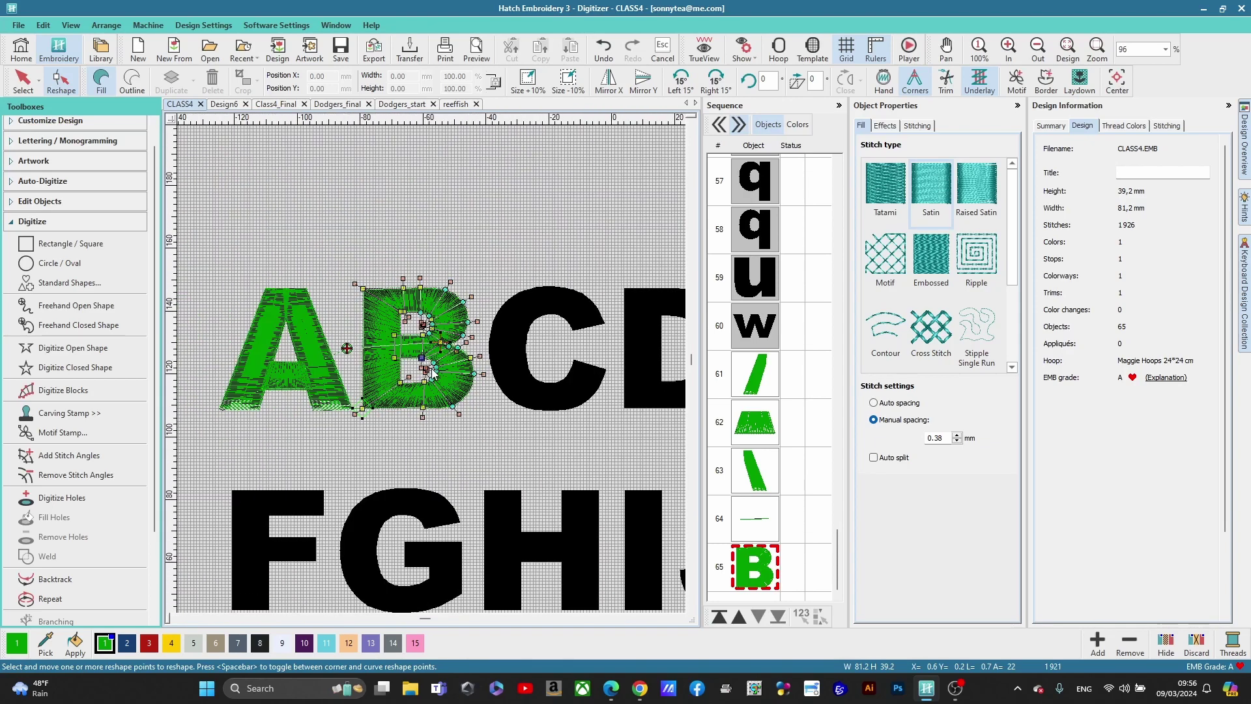
Step: Turn on TrueView and start the C's satin column with point pairs around its upper end and top curve
key(t)
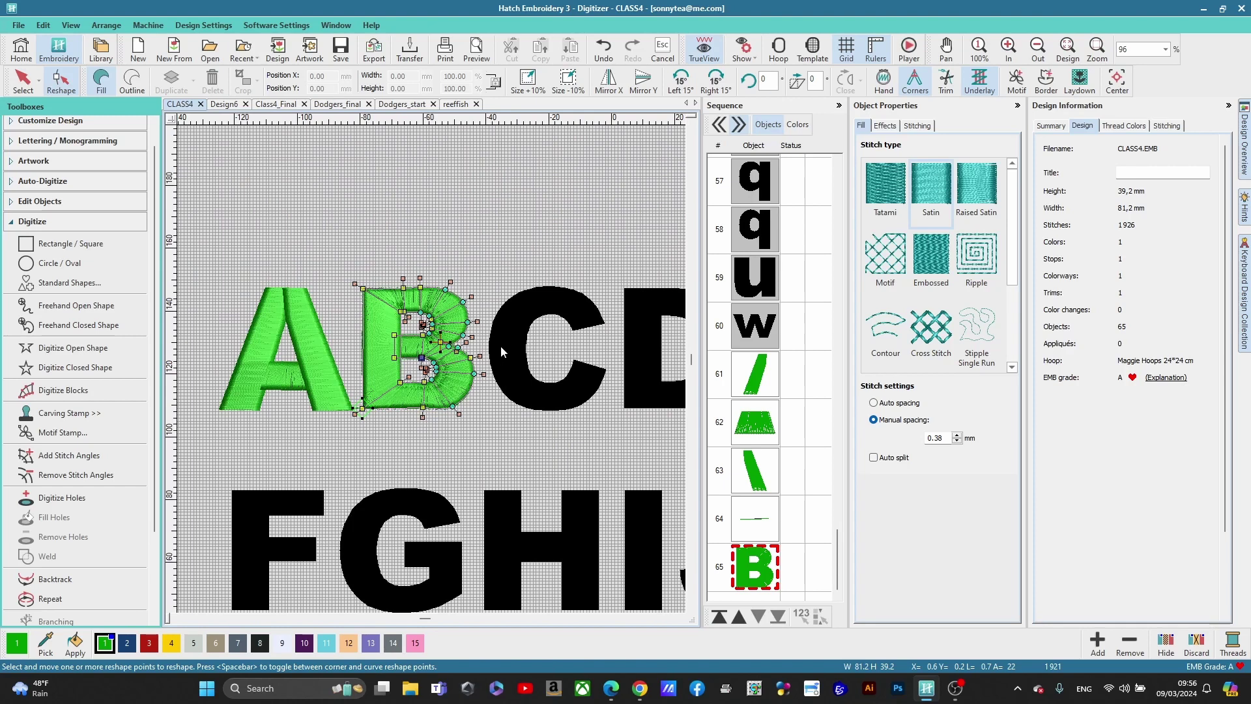
key(Escape)
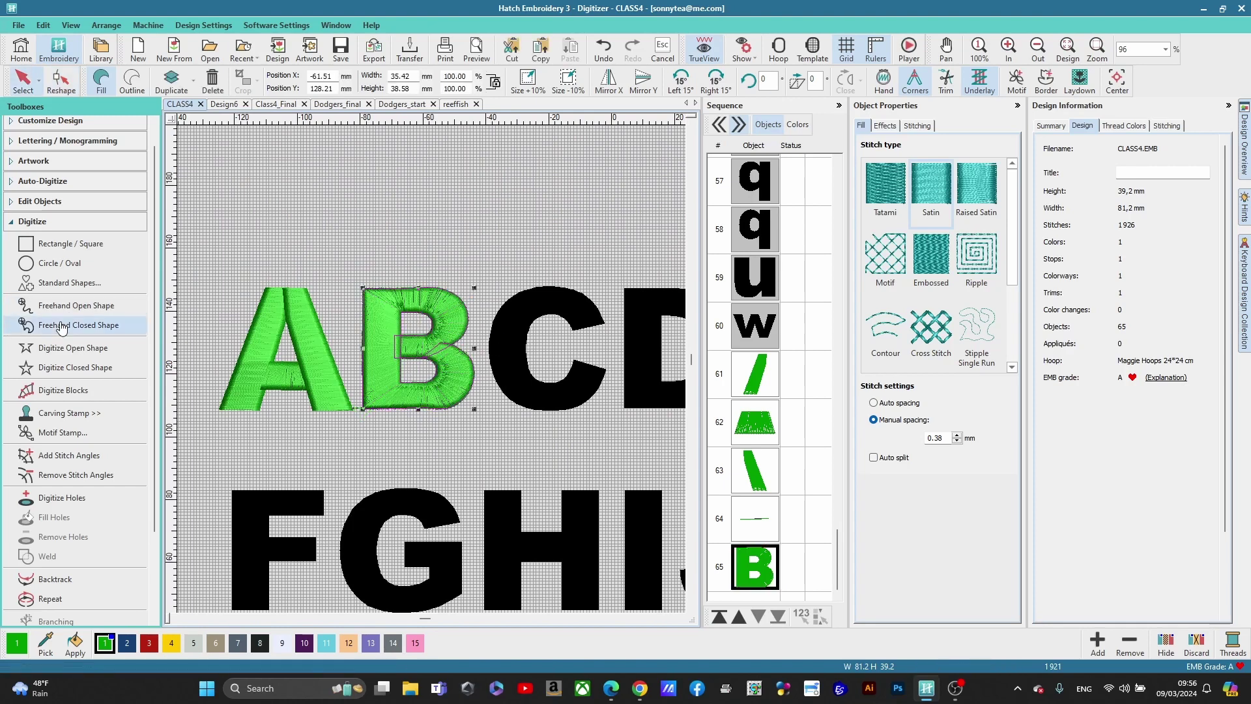
click(63, 389)
scroll(432, 369, up, 4)
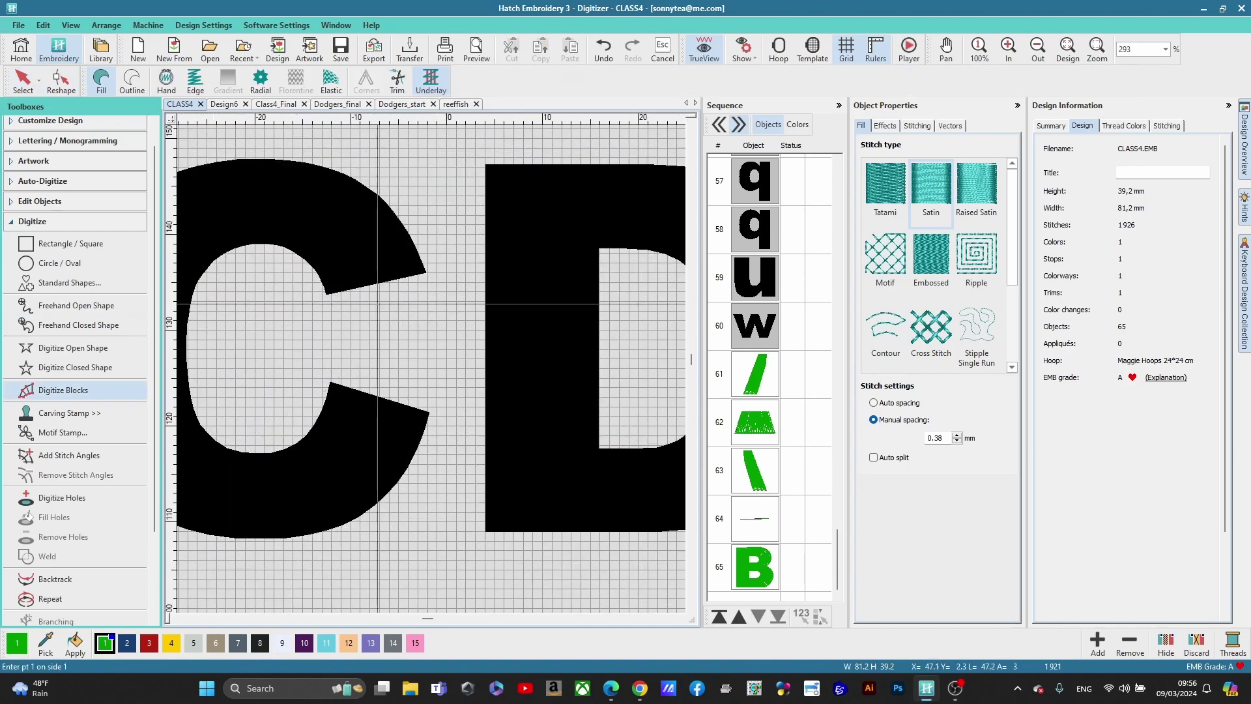
click(327, 293)
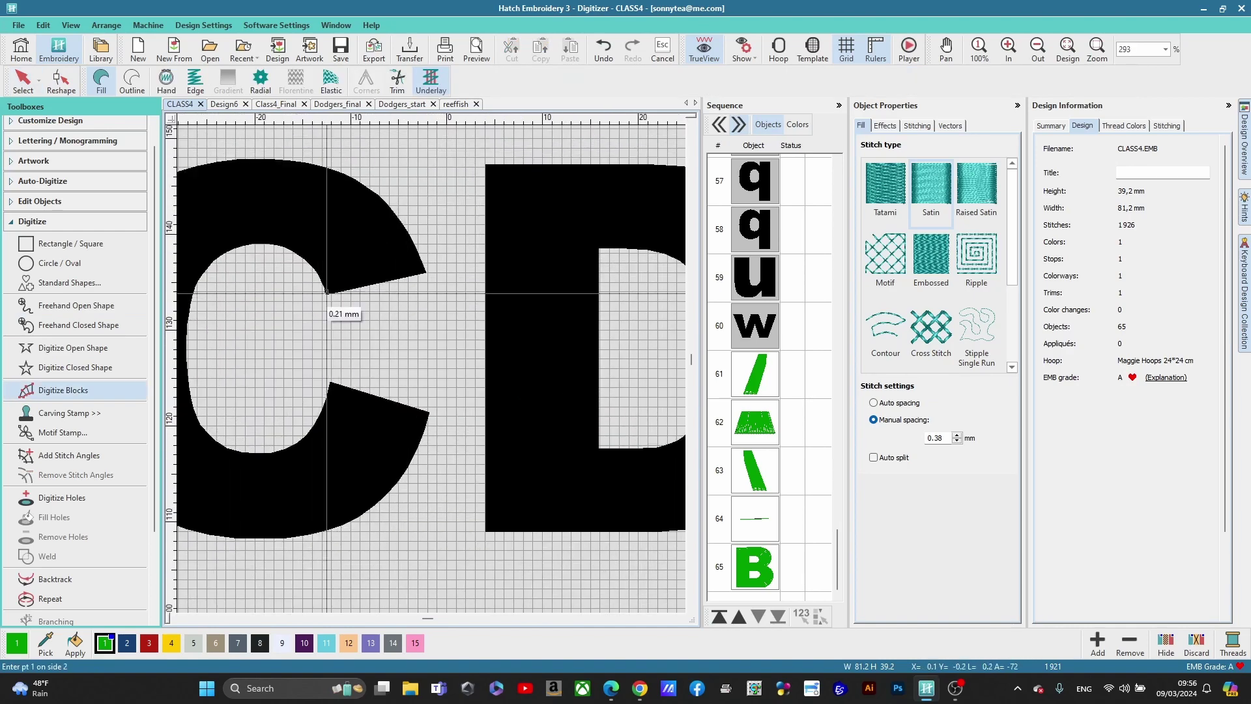
click(424, 272)
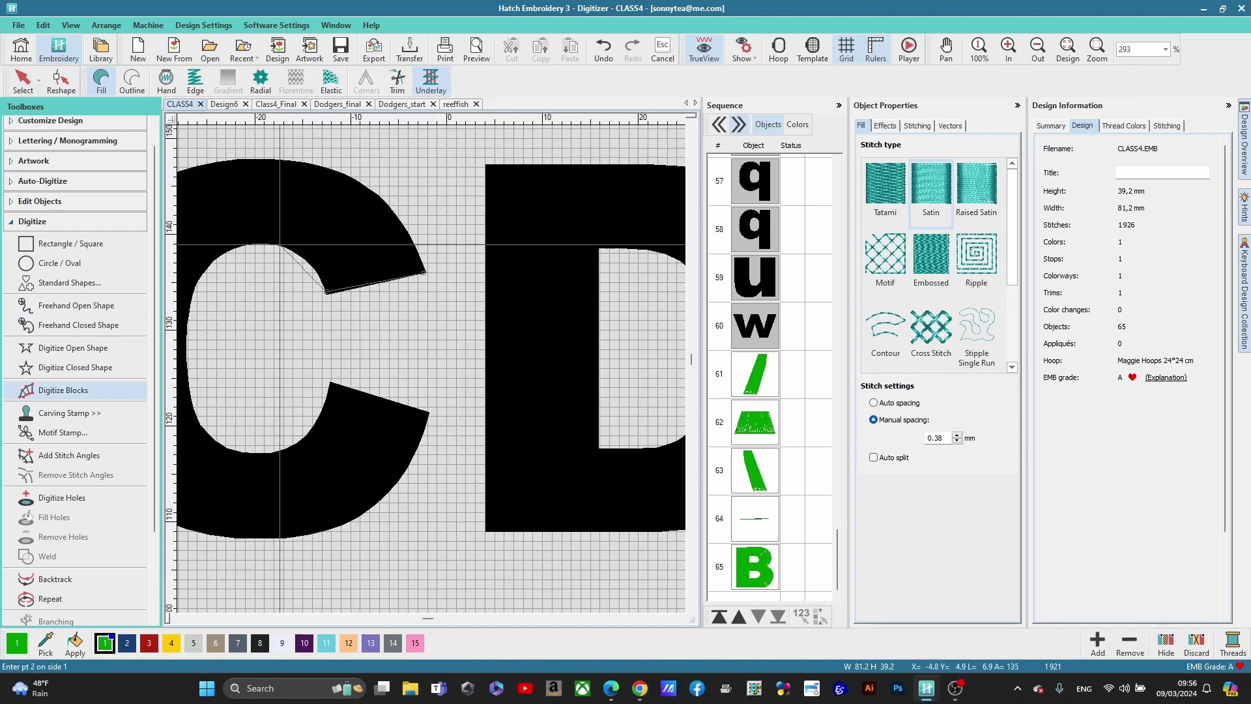
click(303, 232)
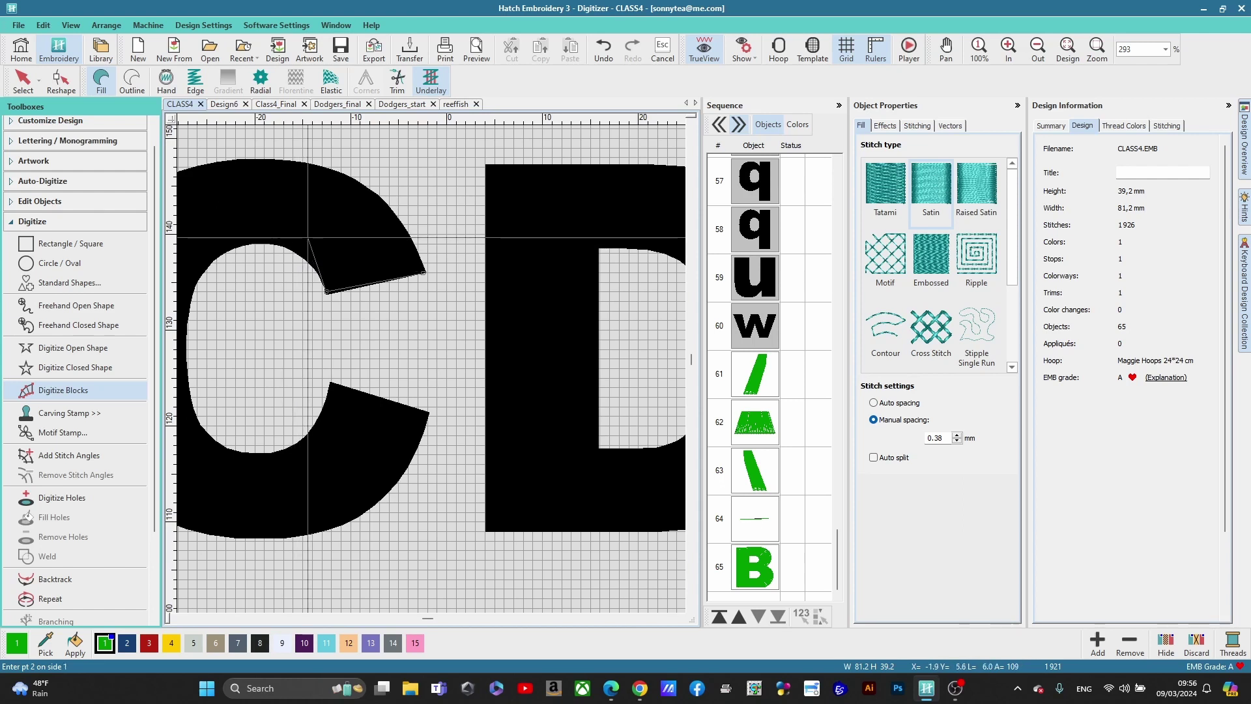
click(354, 175)
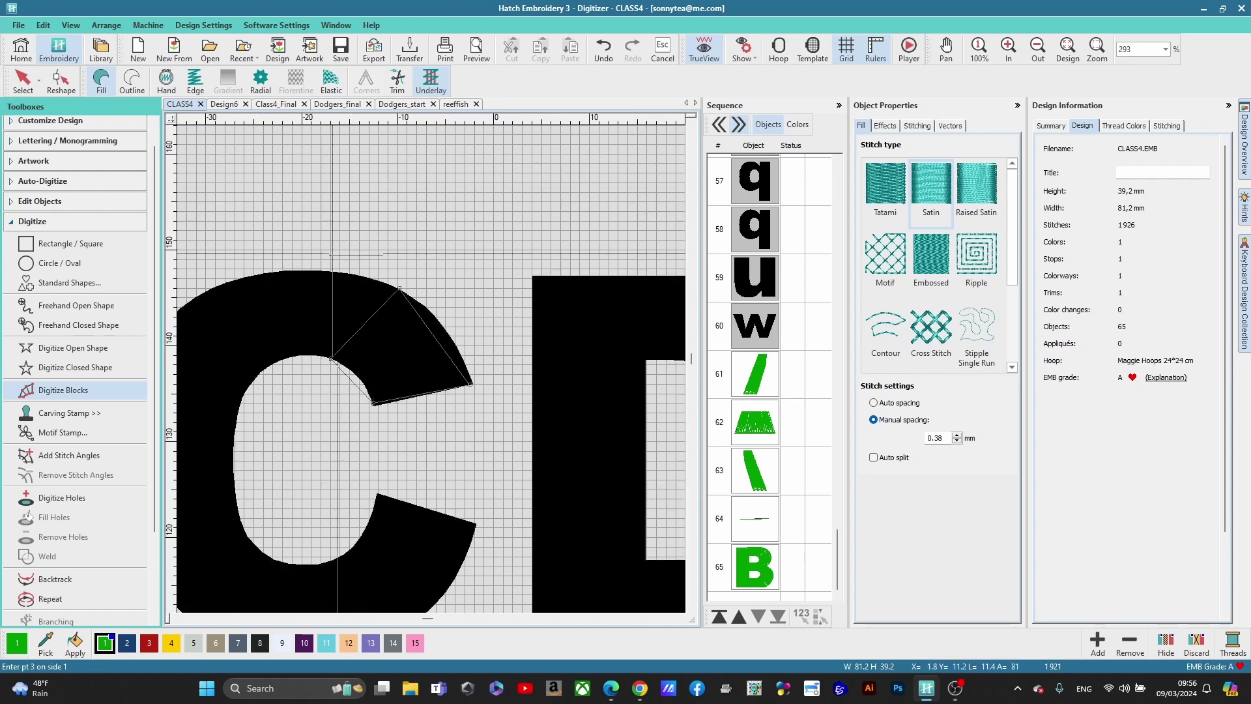
click(285, 357)
click(268, 272)
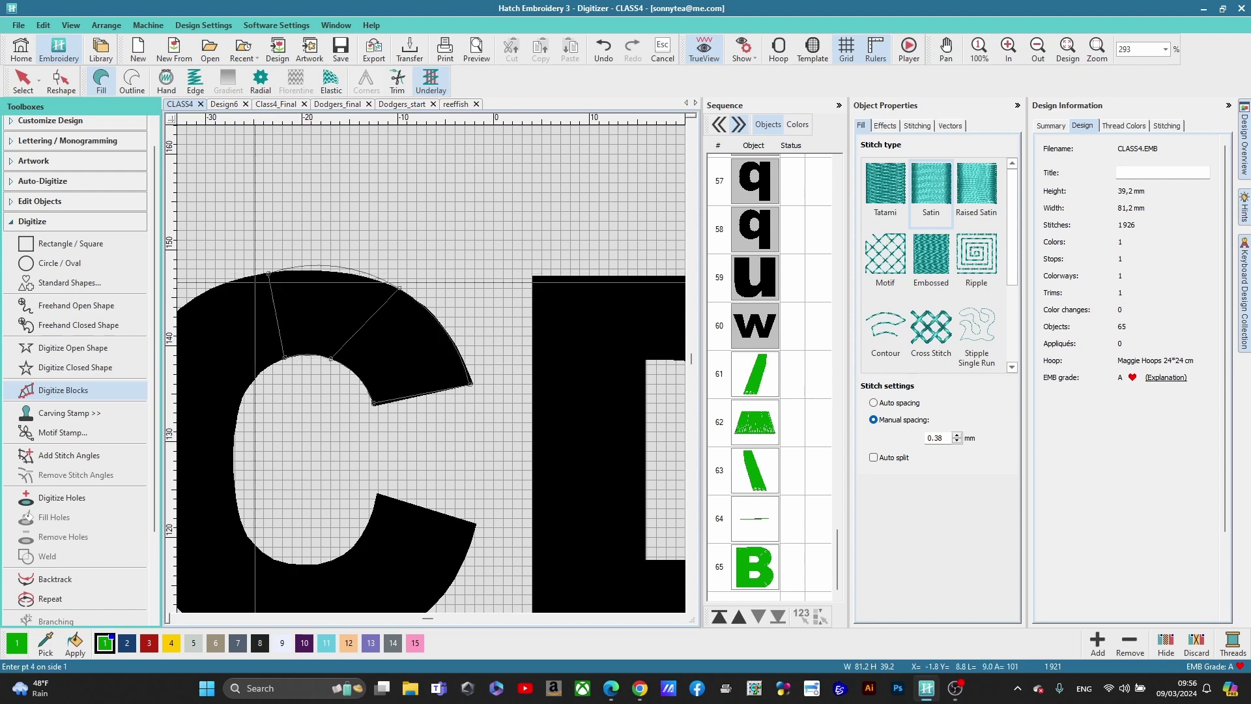
click(242, 403)
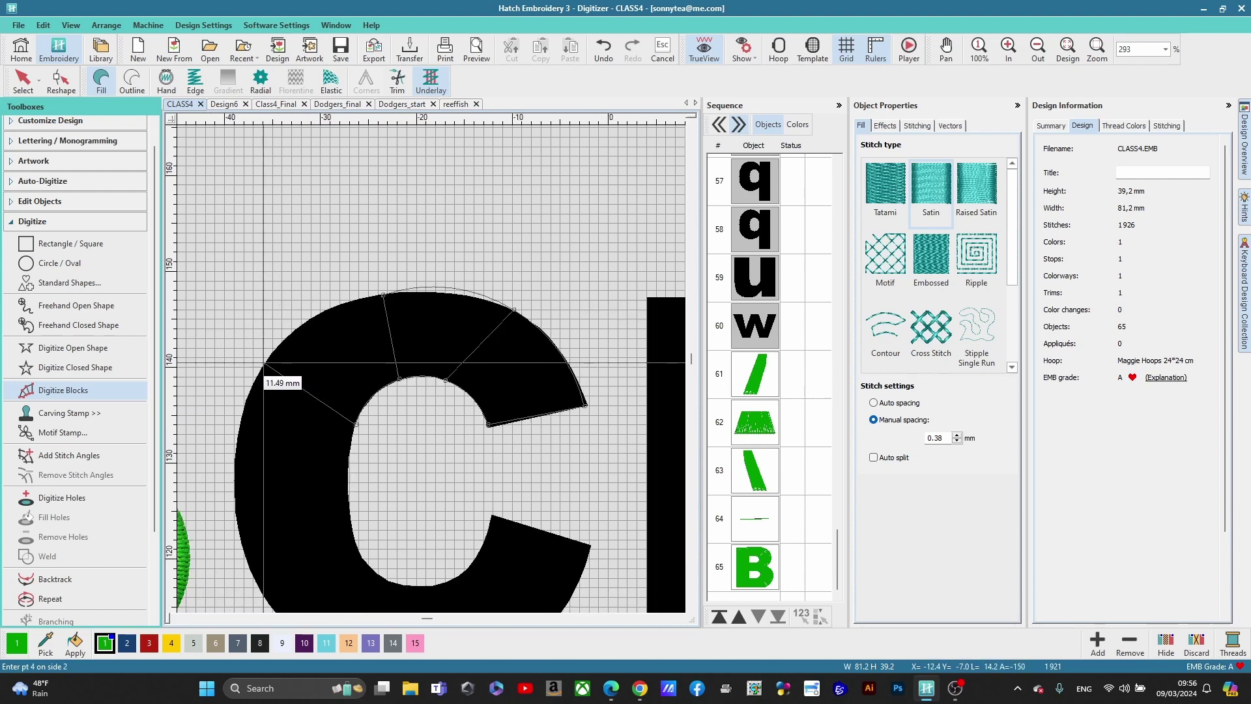
click(263, 362)
Step: Continue point pairs around the C's left side and lower curve to its end, creating object 66
click(346, 487)
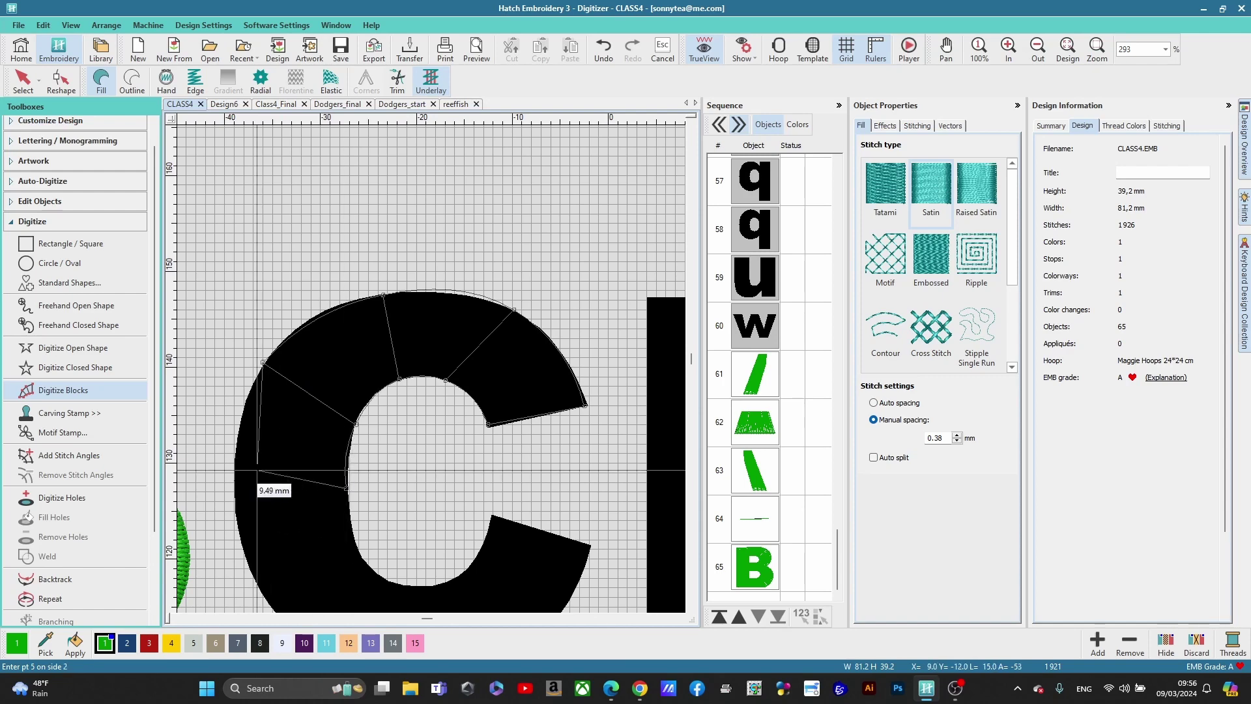
click(235, 488)
click(353, 549)
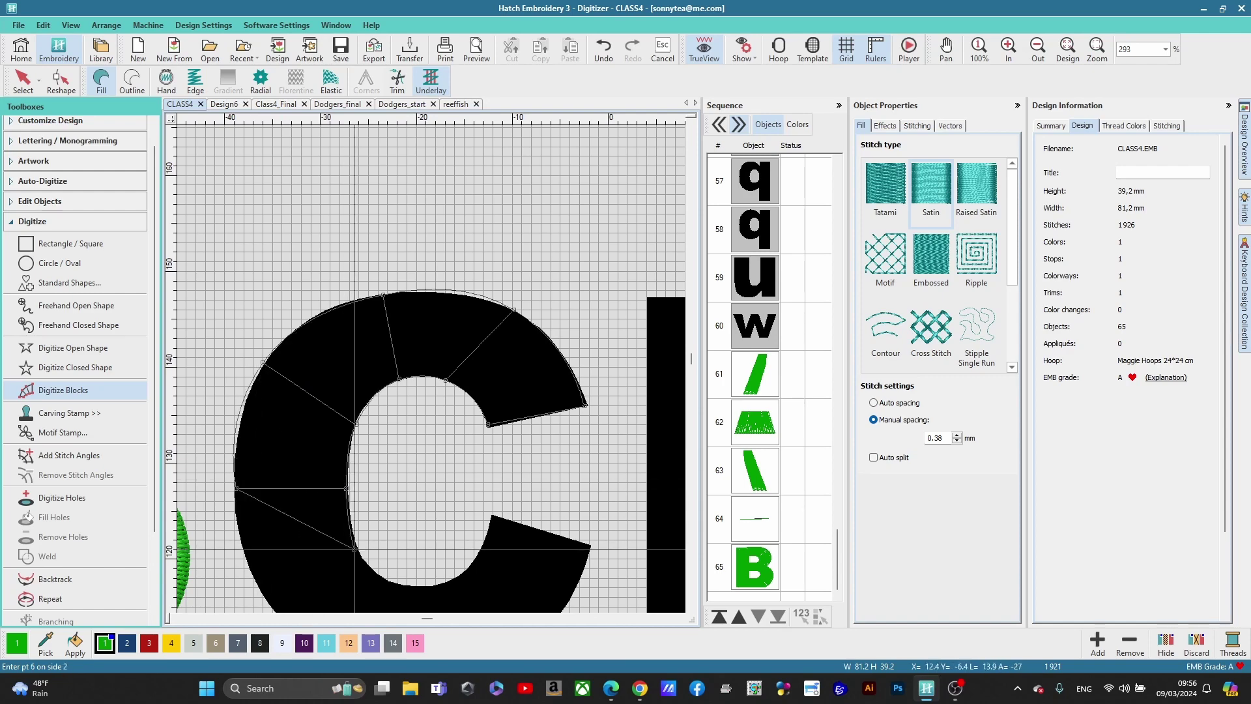
click(333, 488)
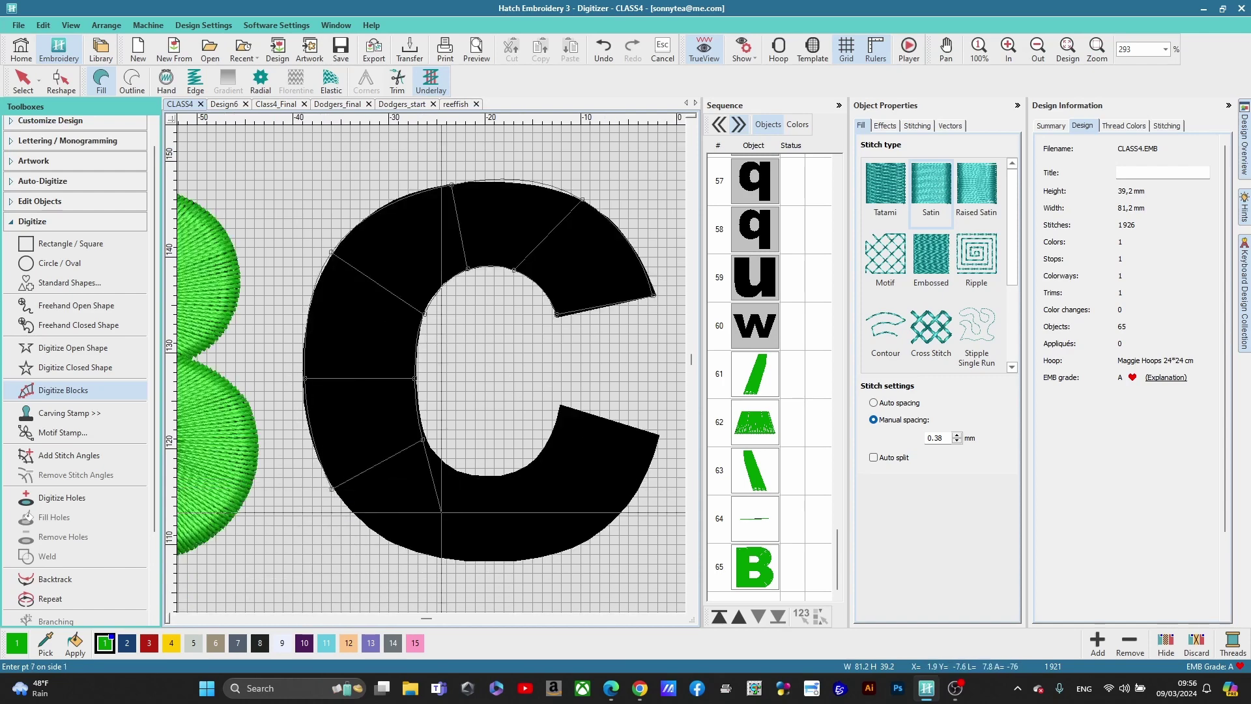
click(449, 558)
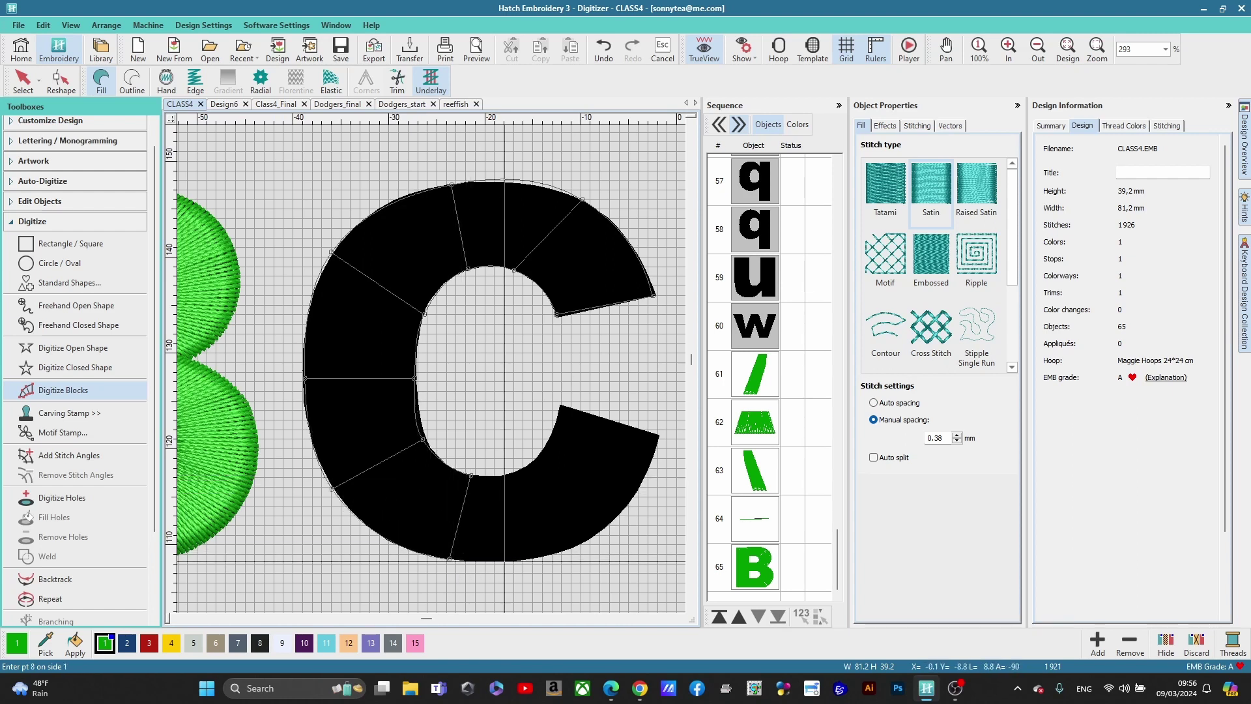
click(618, 521)
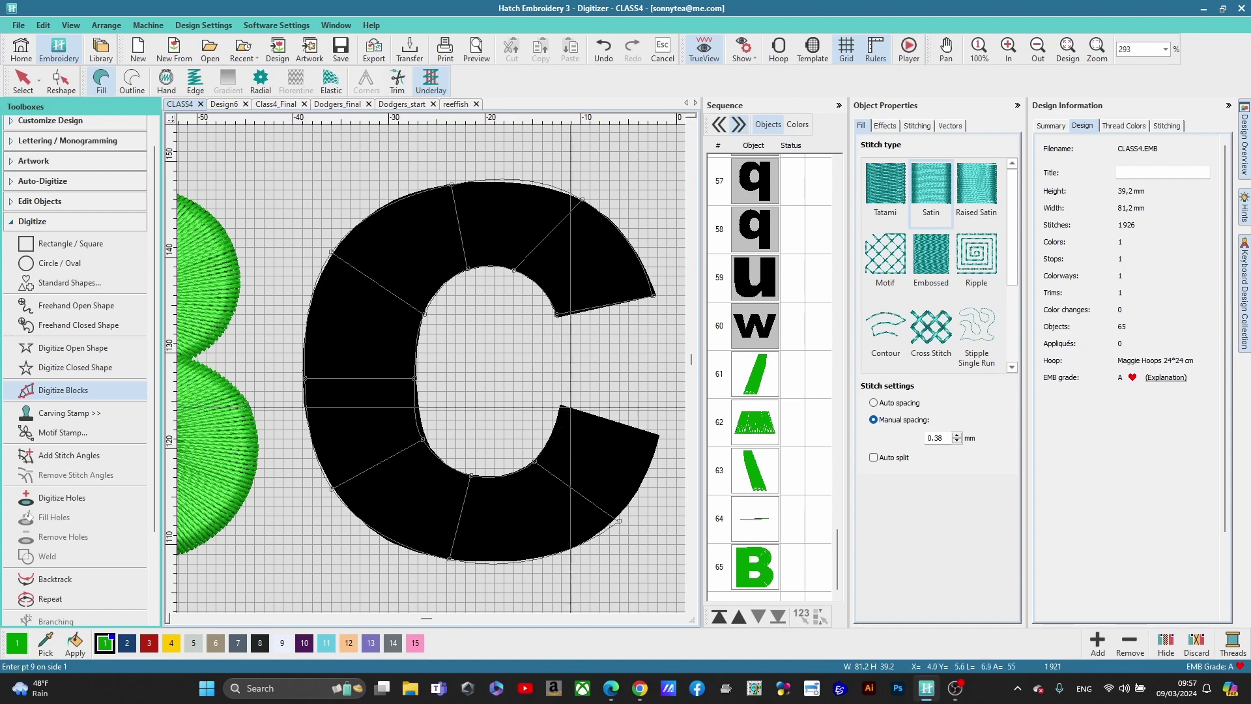
click(559, 405)
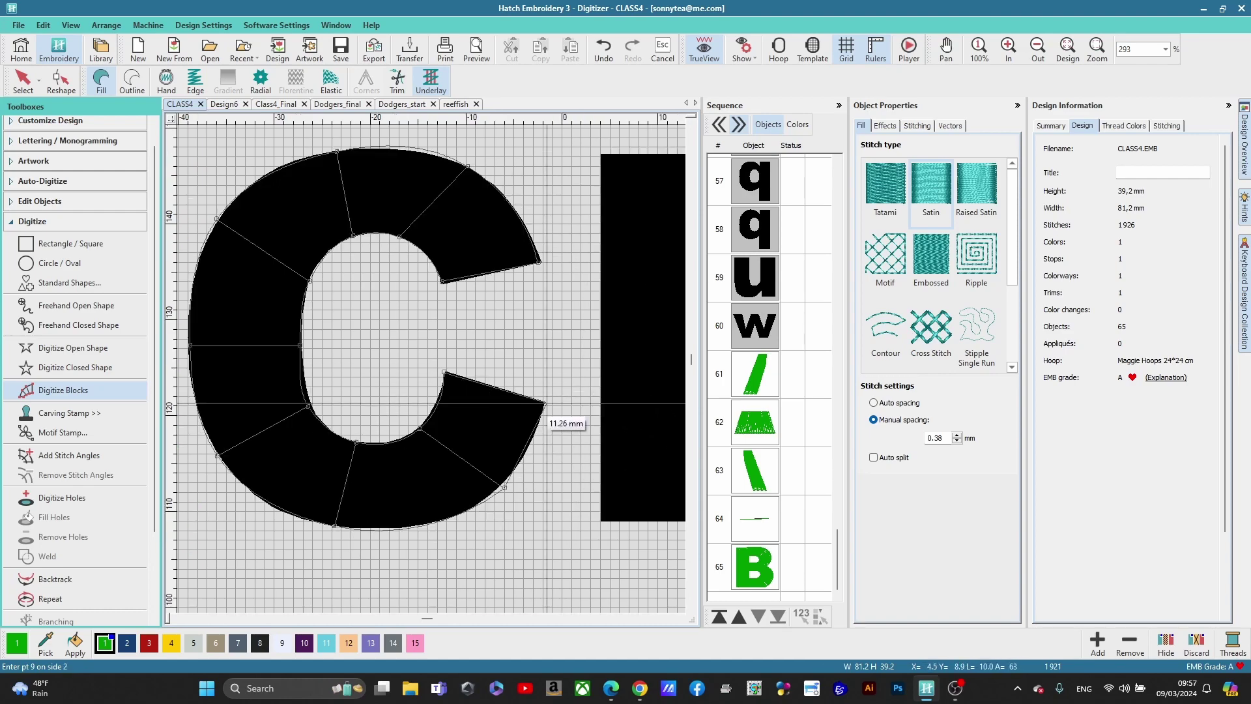
click(546, 403)
key(Return)
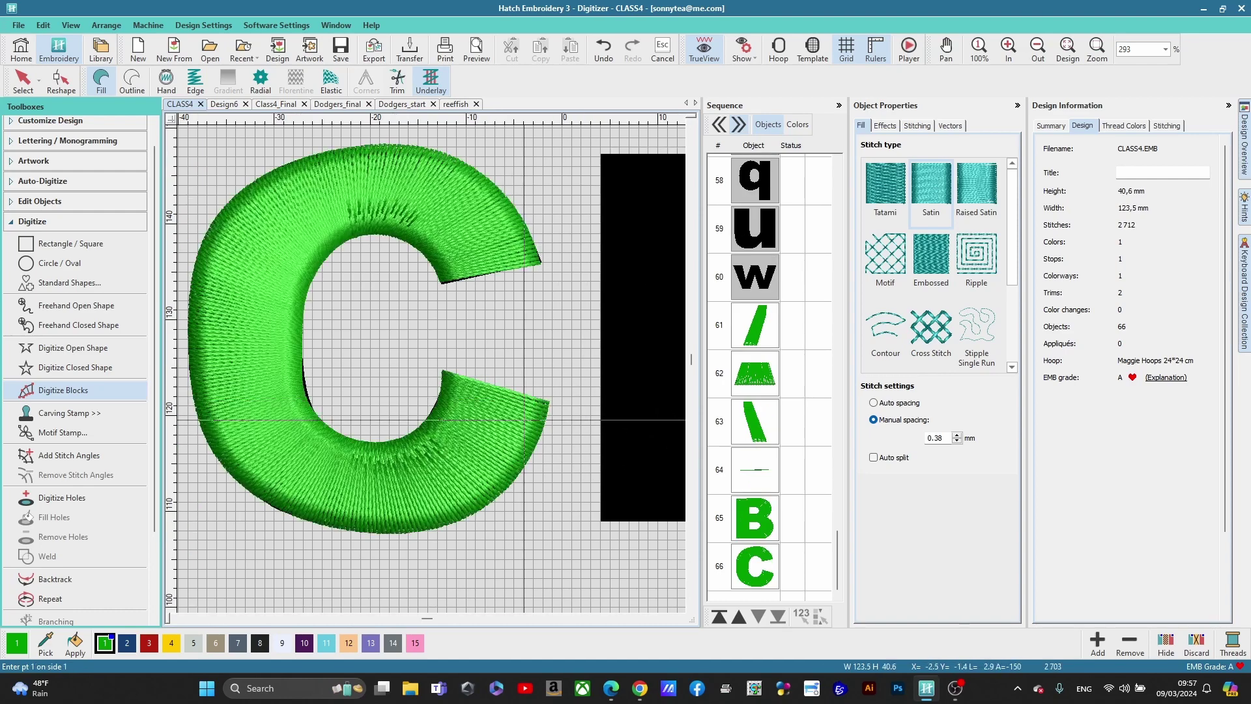
scroll(457, 357, down, 6)
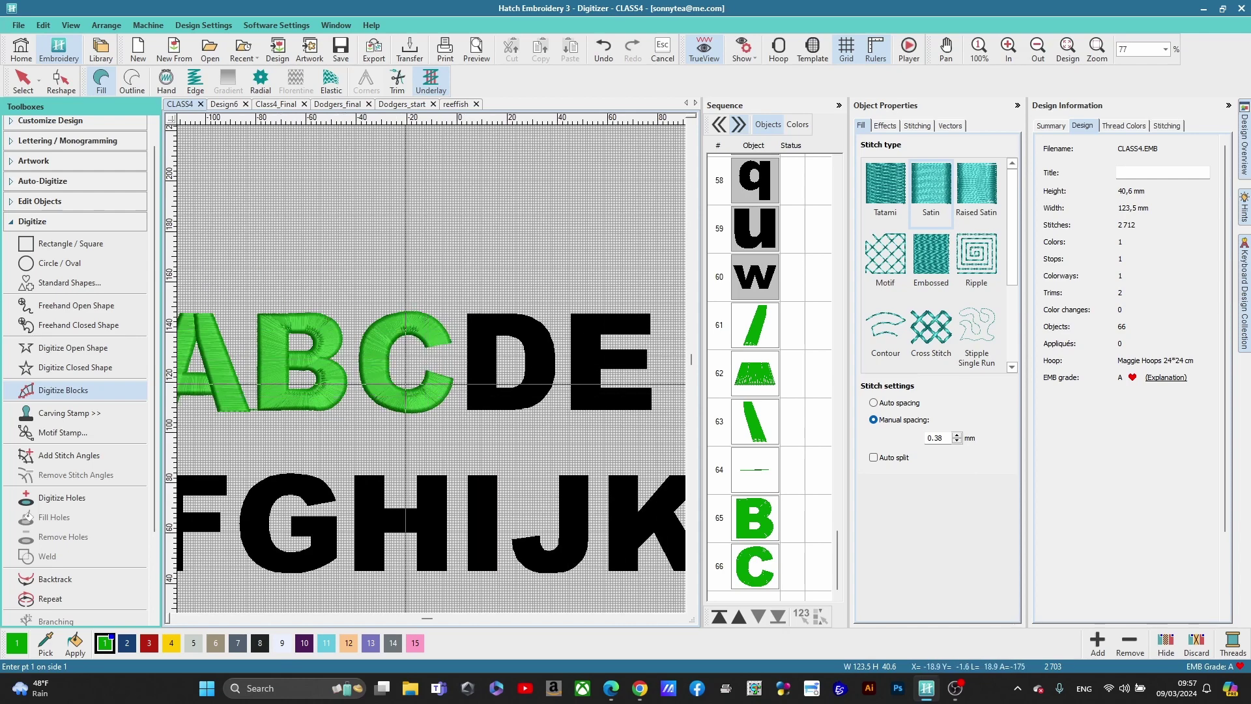
scroll(405, 382, up, 1)
scroll(495, 313, down, 1)
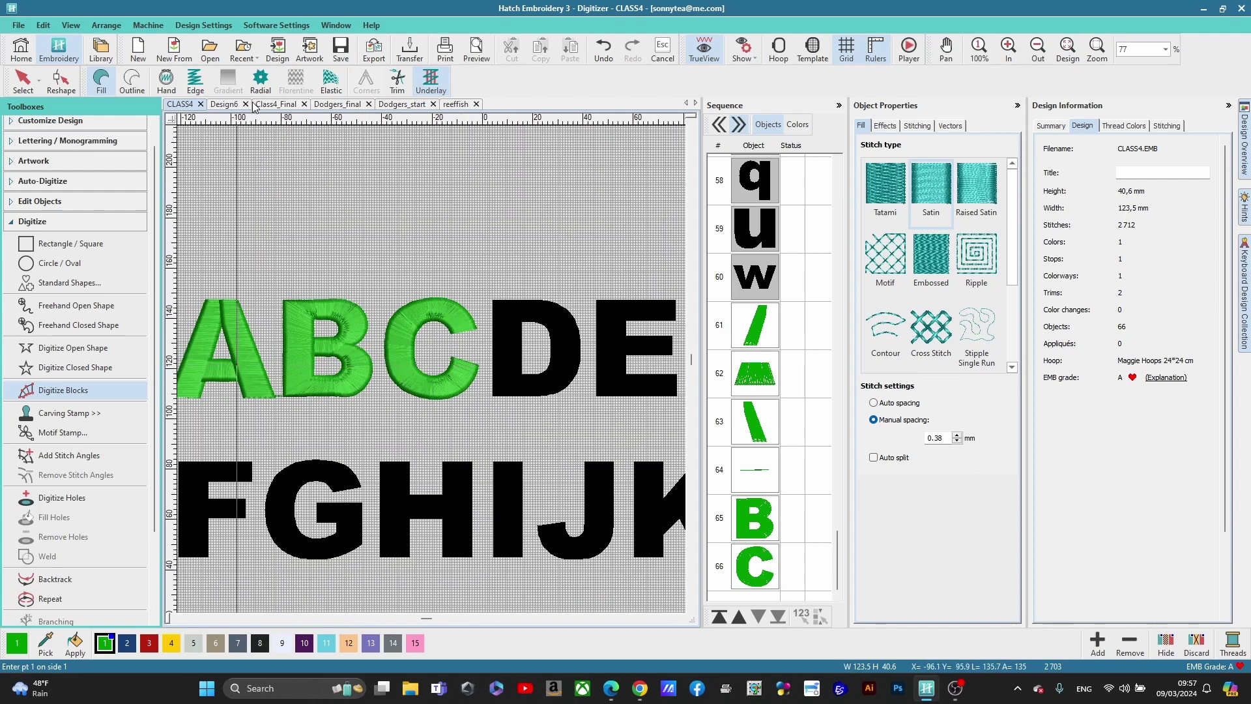
click(229, 105)
scroll(450, 384, down, 2)
key(Escape)
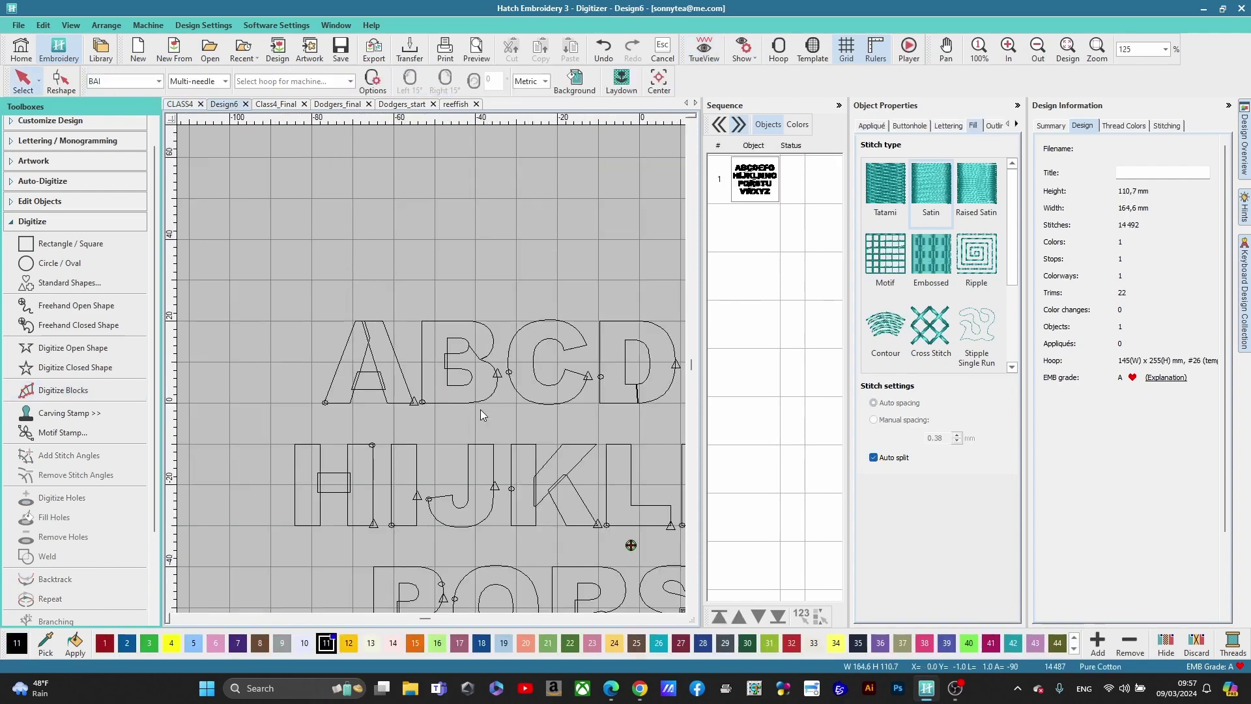
scroll(463, 441, down, 1)
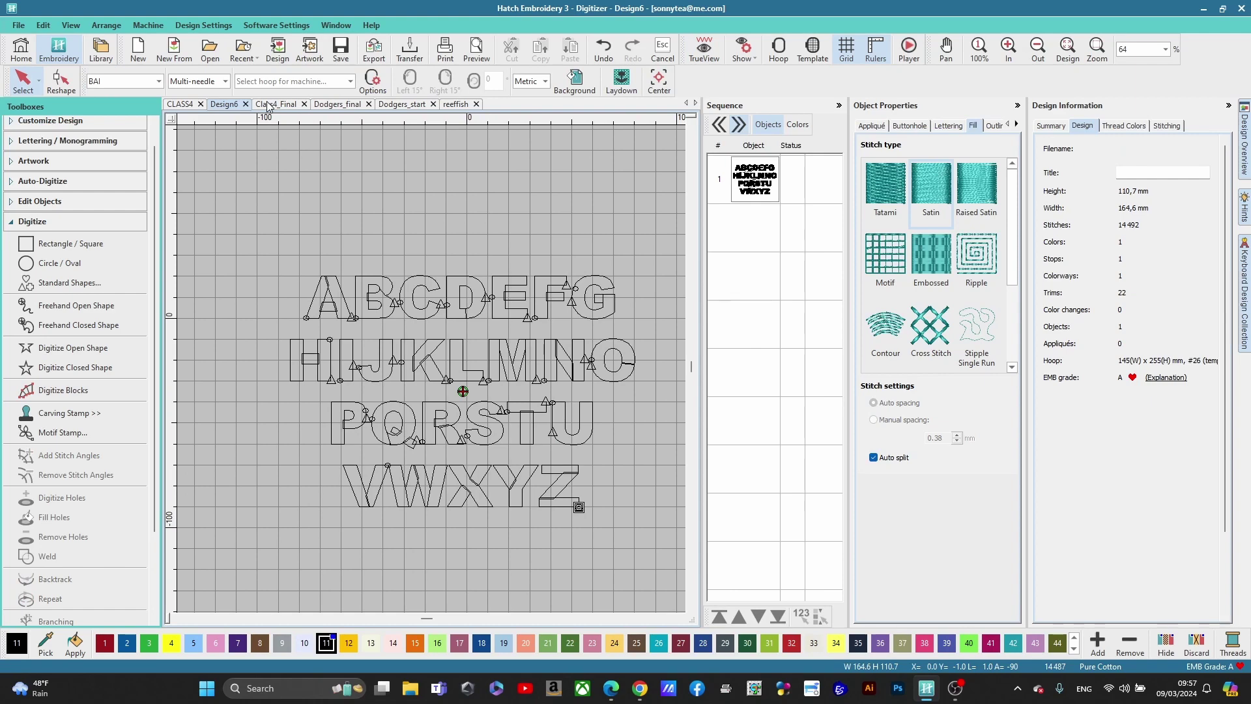
scroll(443, 358, down, 1)
scroll(438, 344, up, 2)
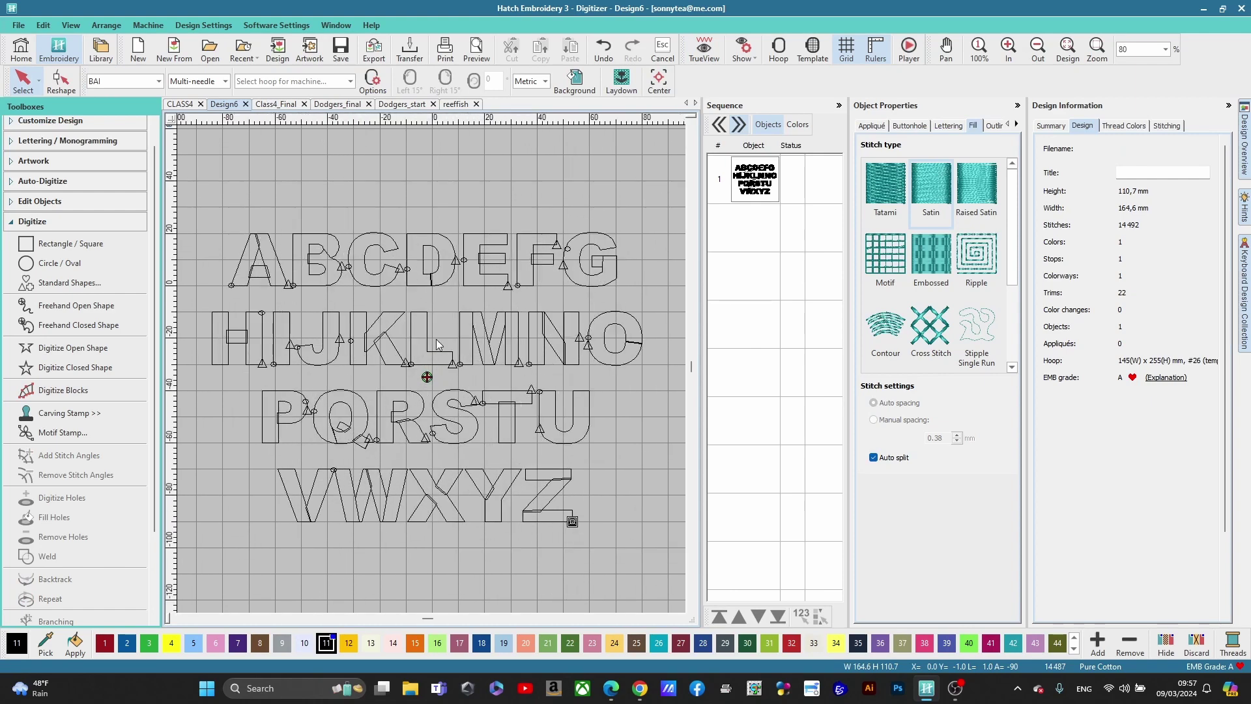
click(278, 104)
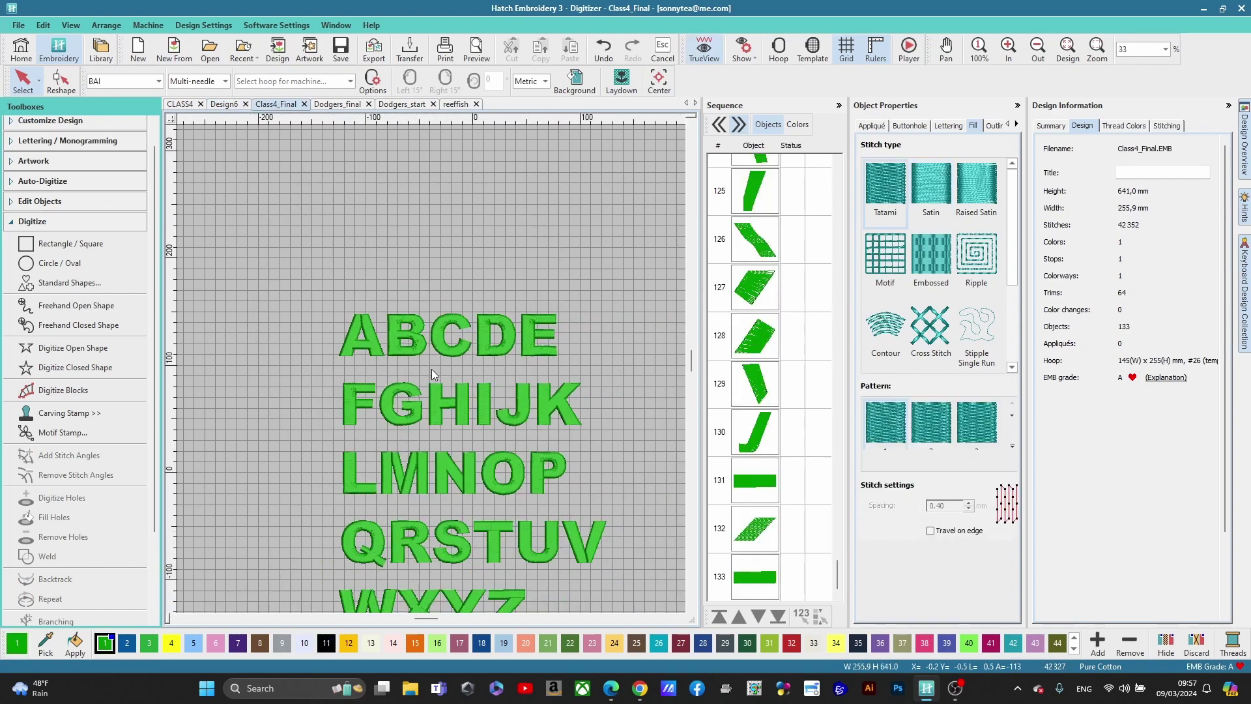
scroll(431, 369, down, 4)
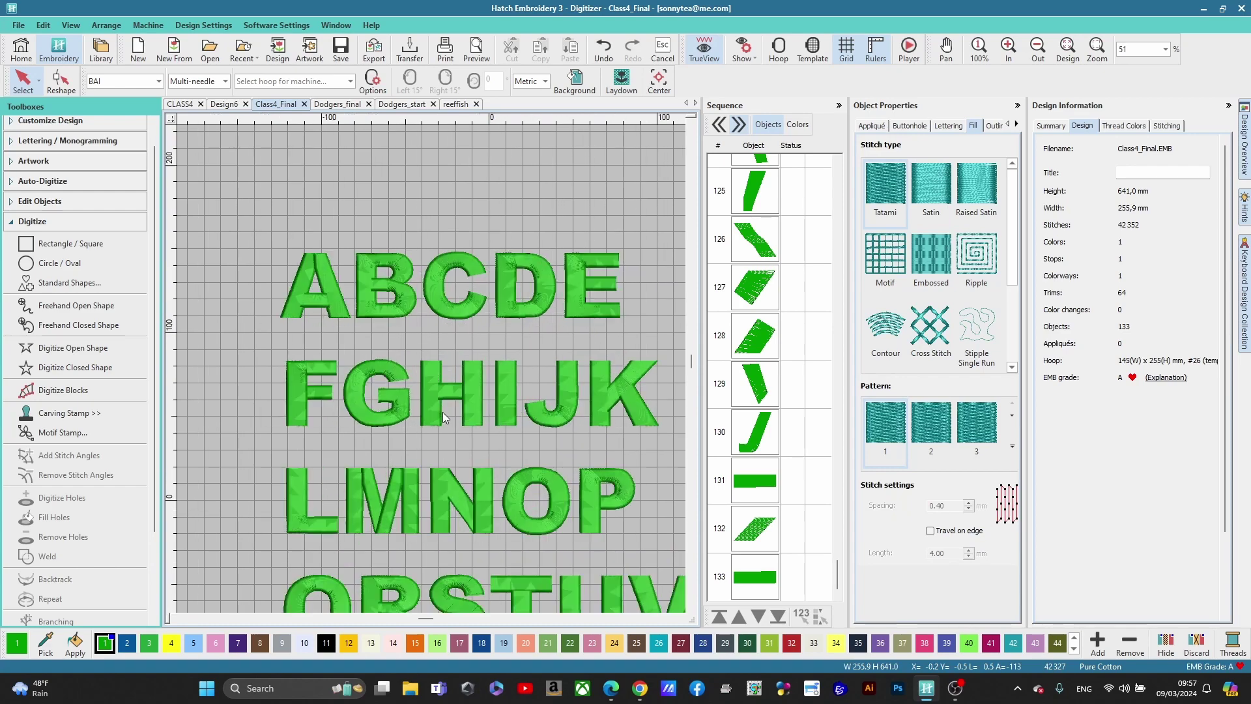
scroll(432, 369, up, 4)
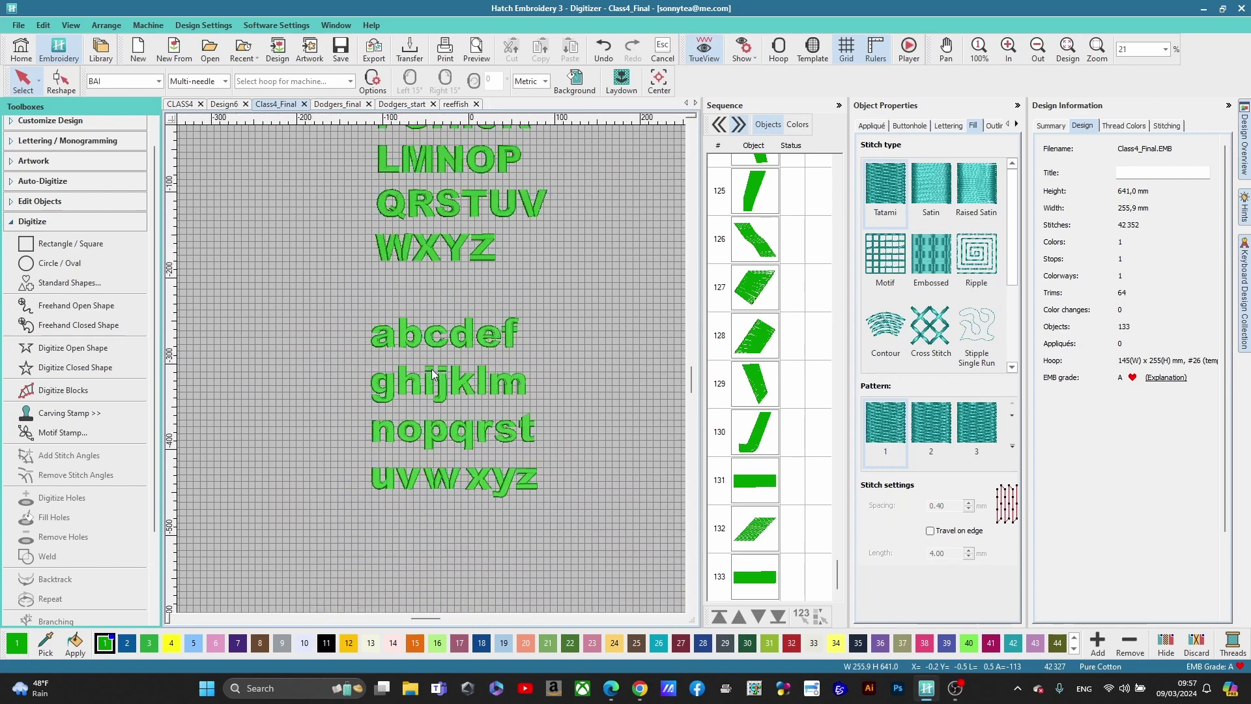
scroll(431, 369, up, 1)
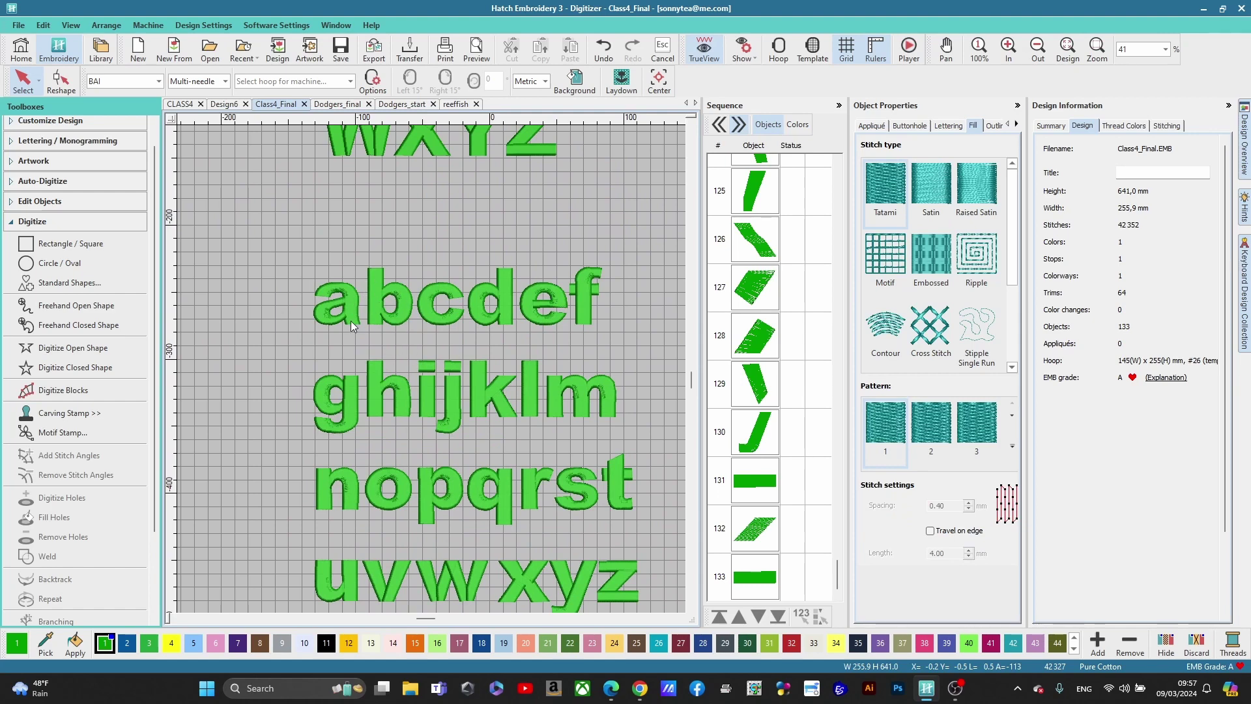
drag(350, 320, 431, 369)
scroll(431, 369, down, 2)
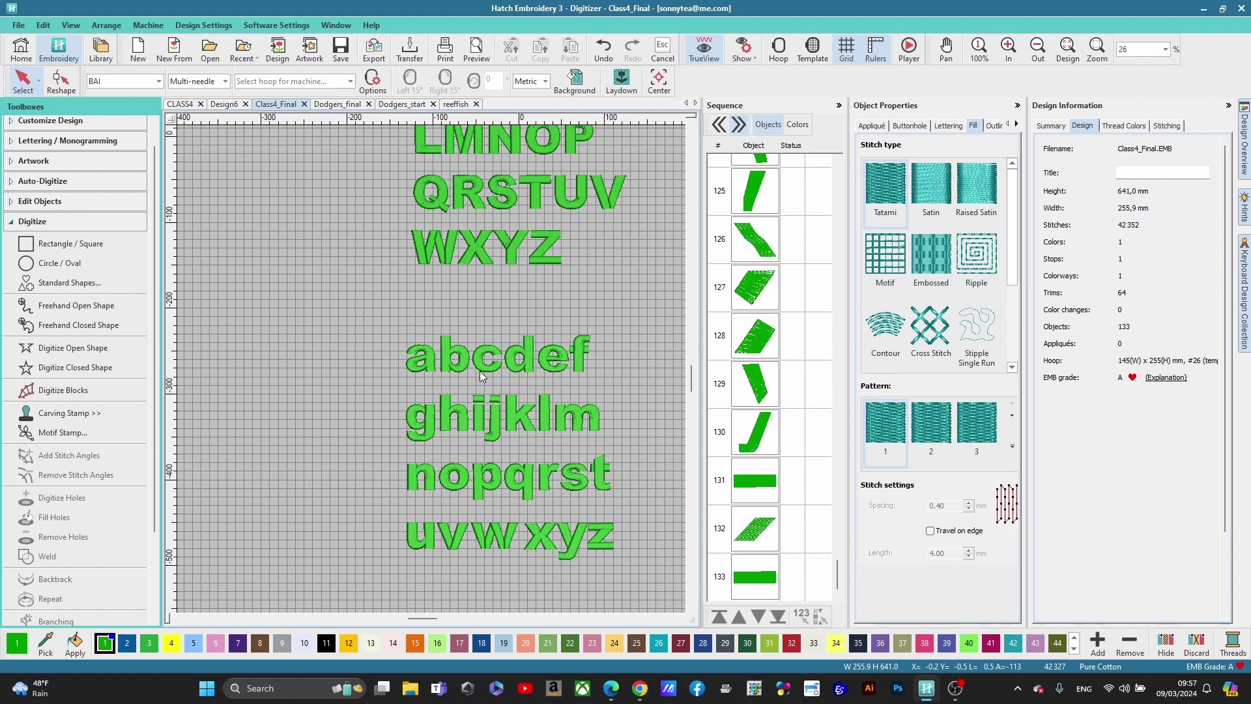
scroll(431, 369, up, 4)
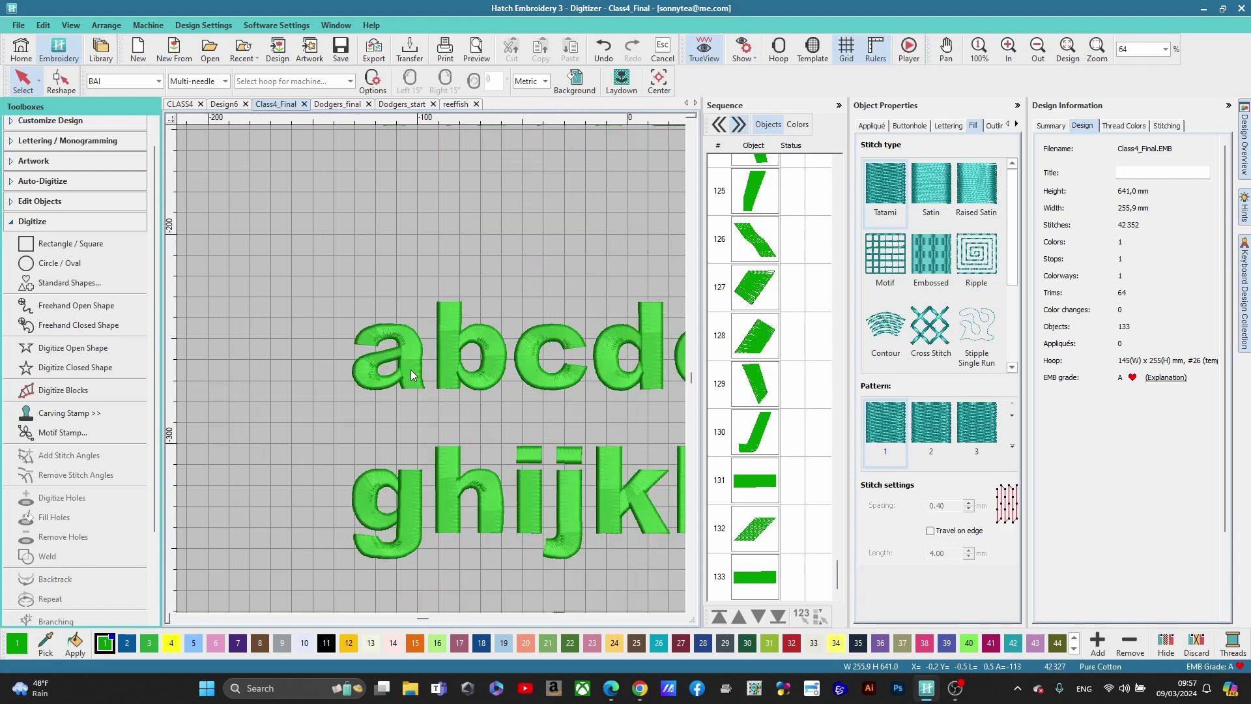
scroll(432, 369, up, 3)
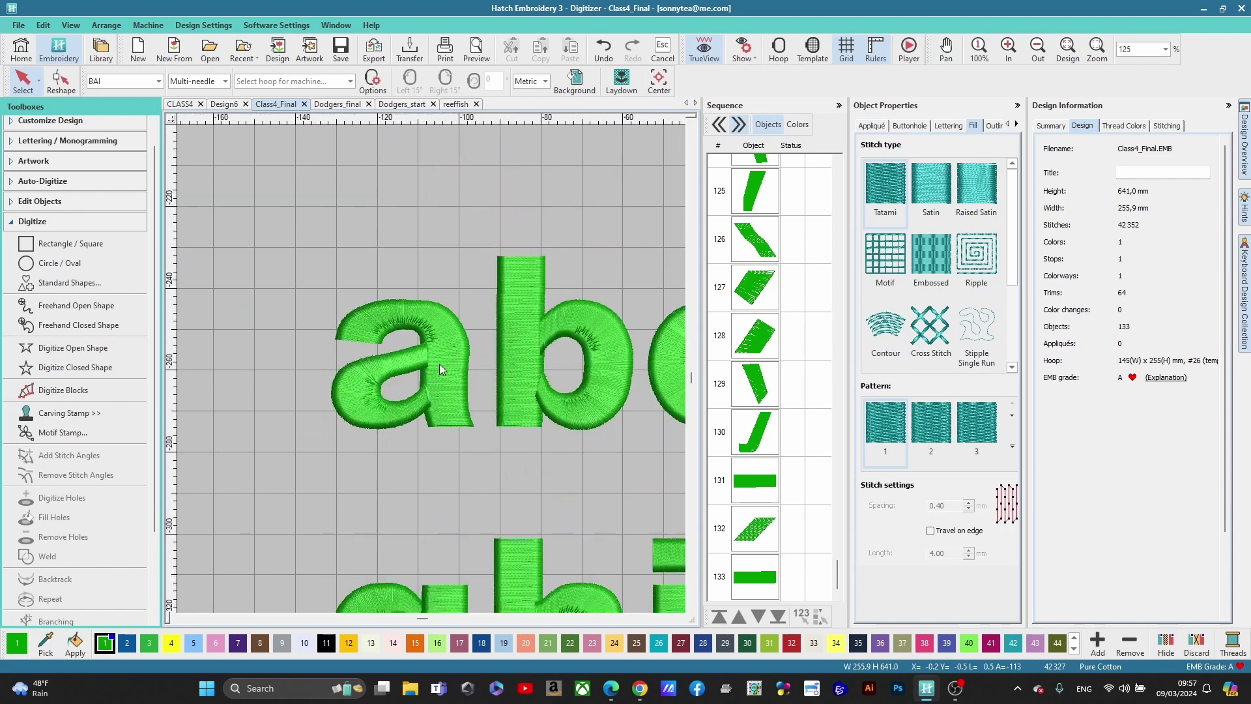
scroll(551, 358, down, 3)
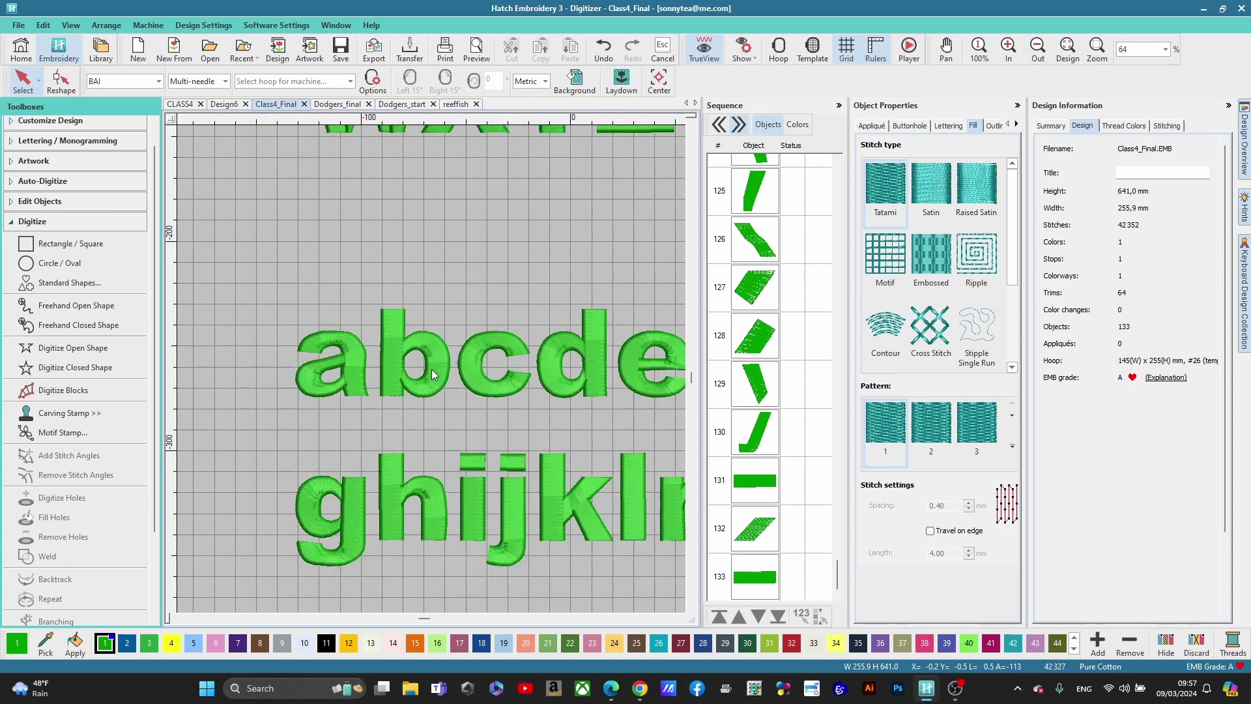
Step: Copy the lowercase b above the row, mirror it on X into a d, and drop it over the q
drag(458, 412, 587, 279)
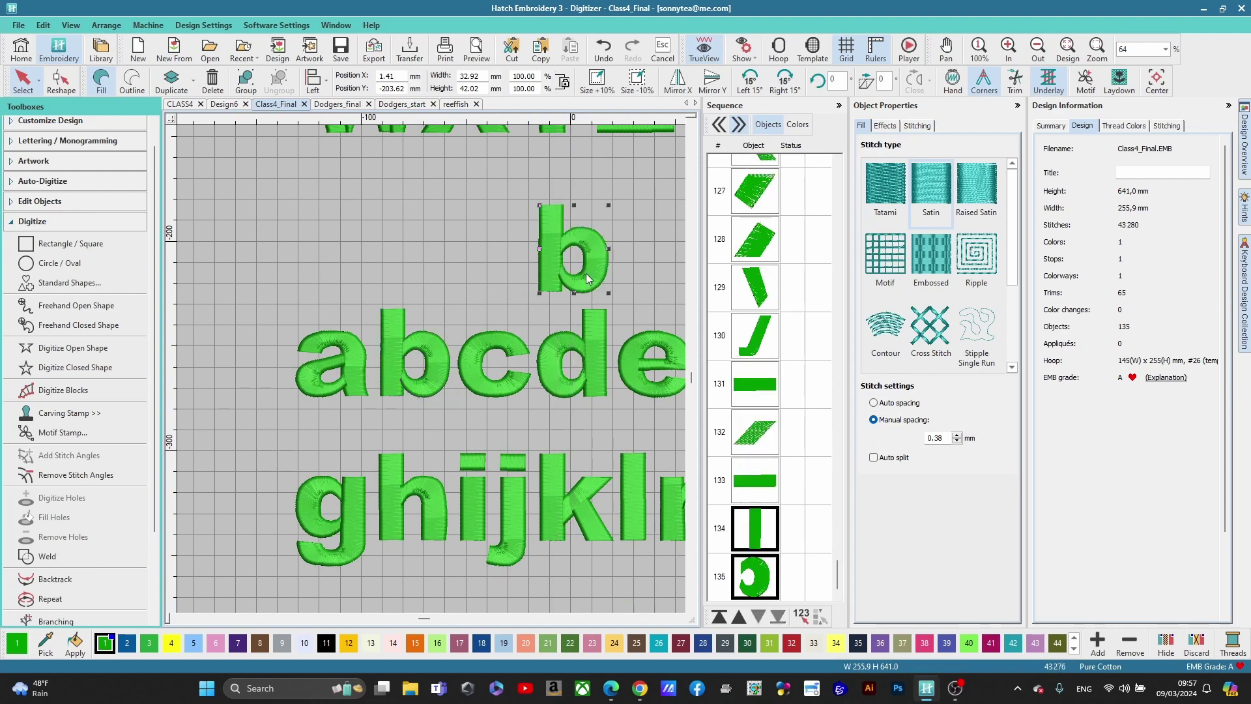
right_click(587, 279)
mouse_move(665, 403)
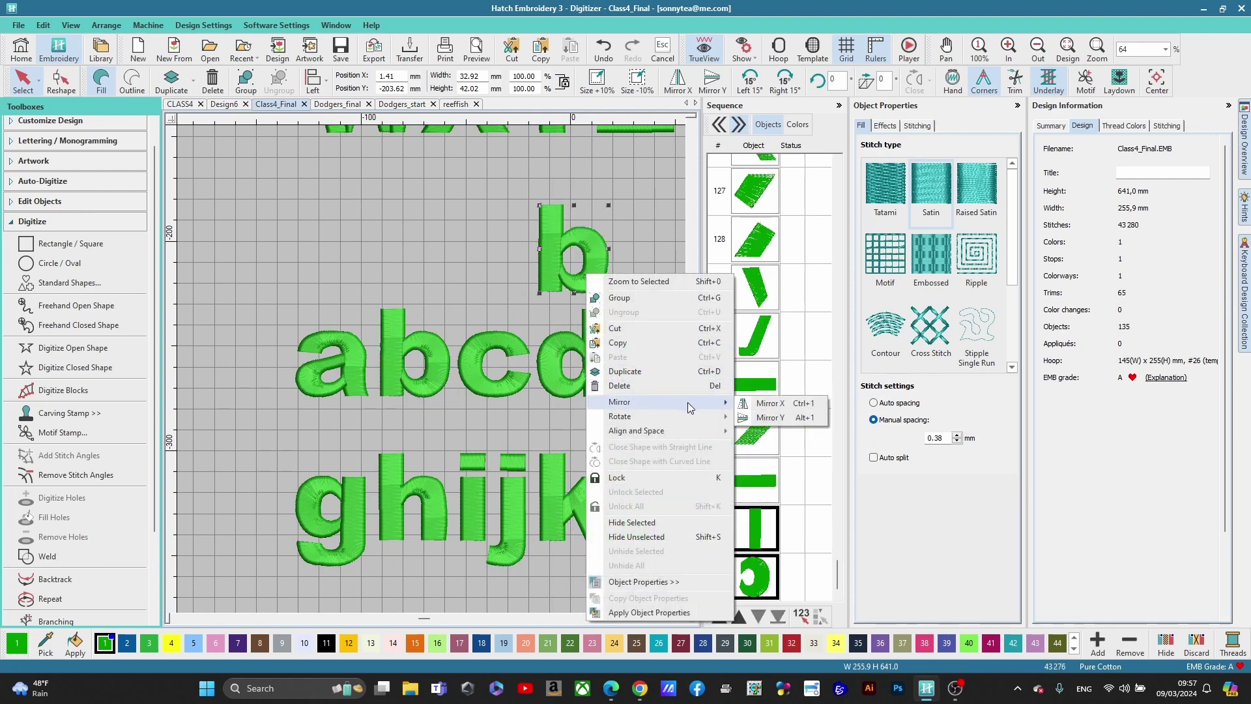
click(760, 404)
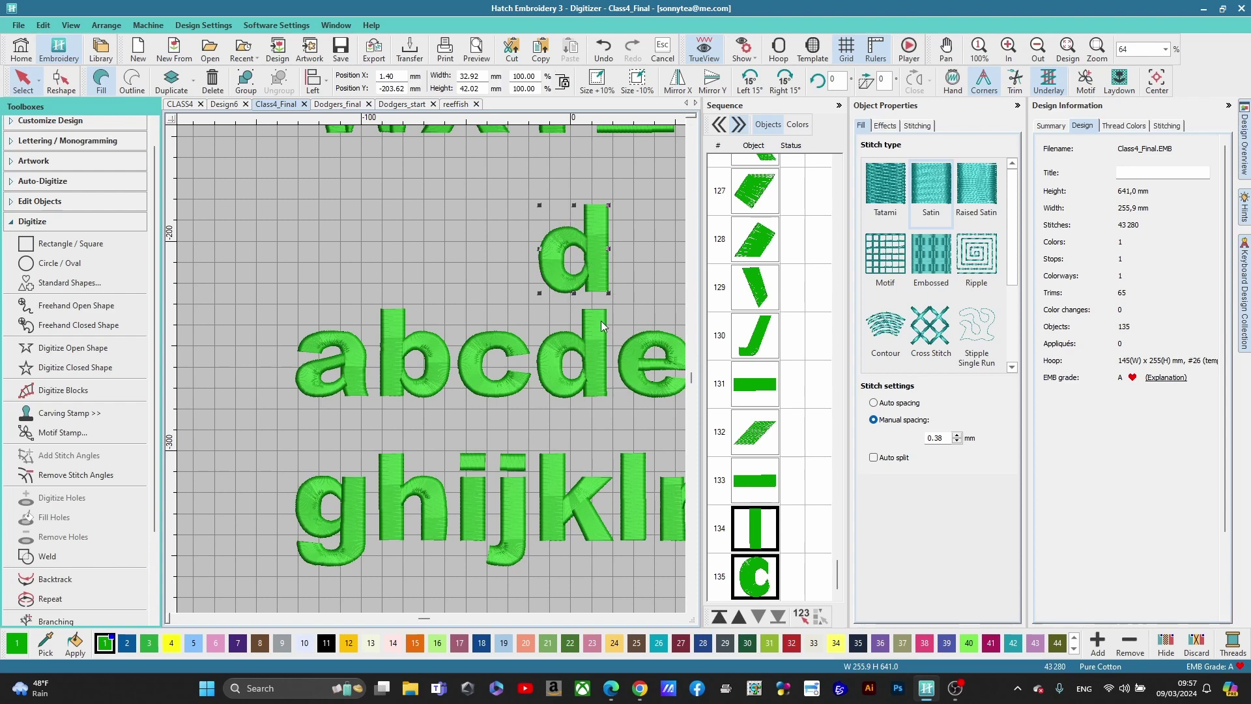
scroll(431, 369, down, 2)
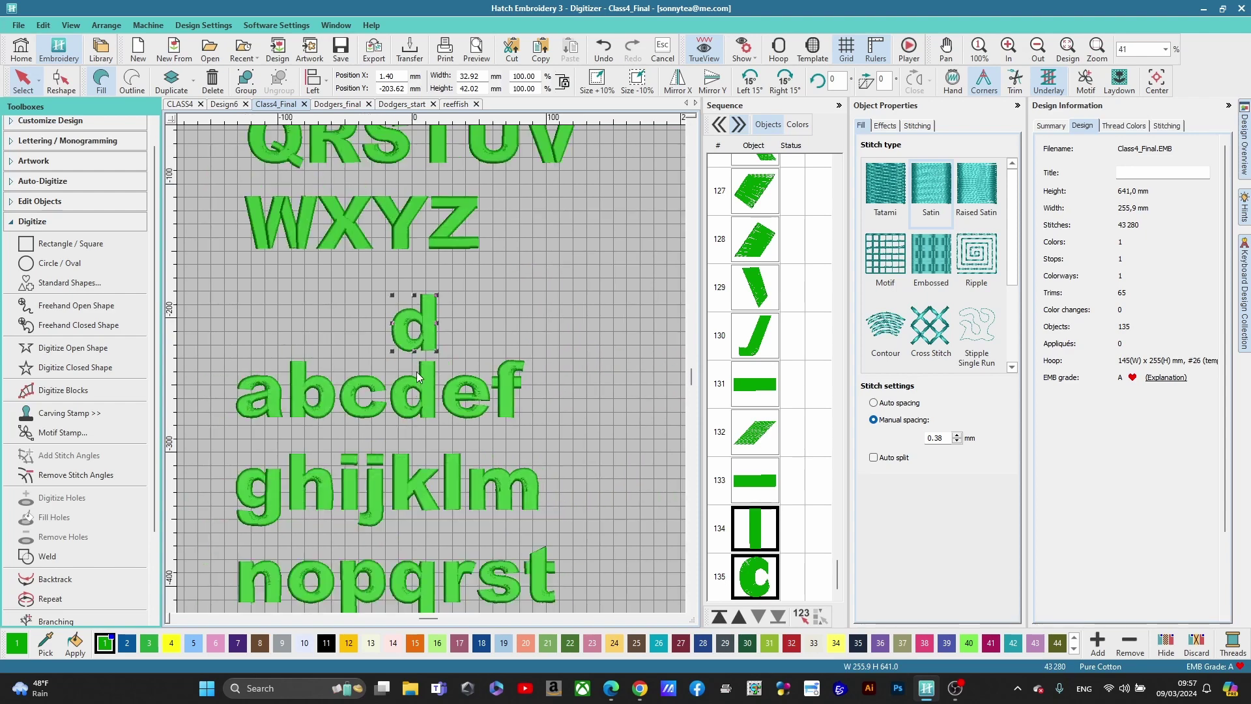
drag(430, 339, 419, 582)
scroll(419, 582, up, 4)
click(530, 354)
Step: Select the d's bowl, then undo three times back to the plain copied b
click(589, 342)
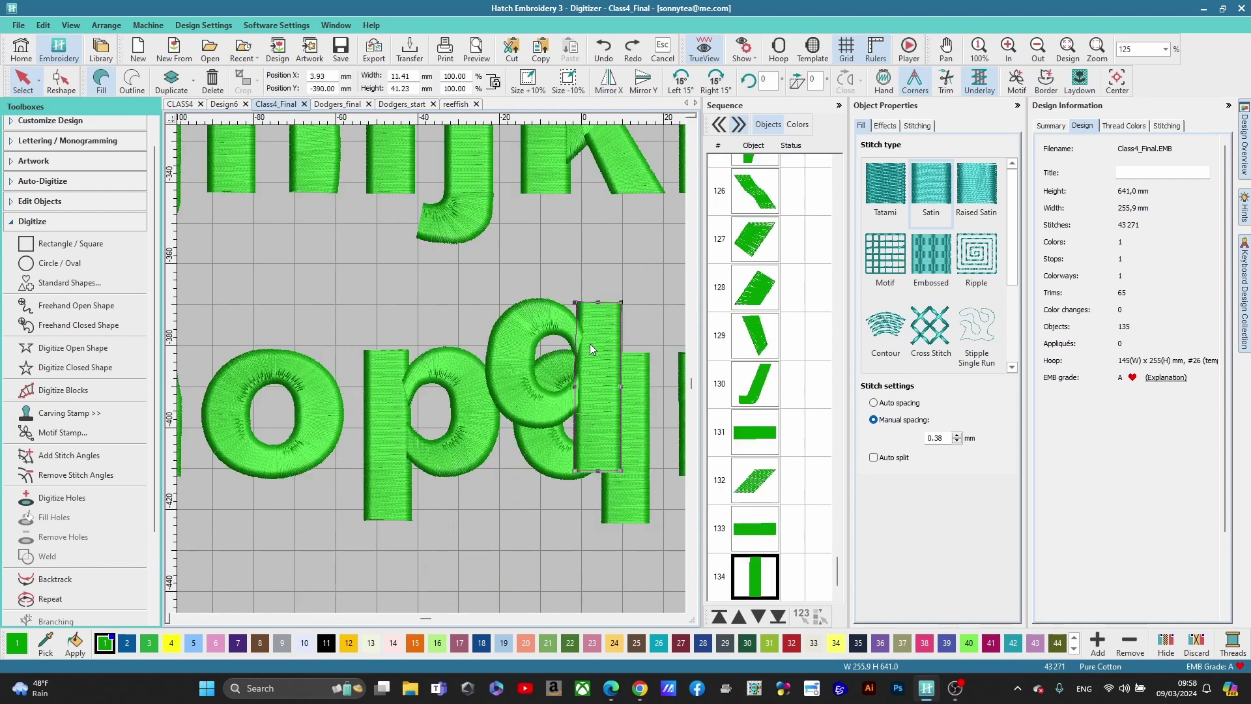
click(546, 327)
scroll(431, 368, down, 4)
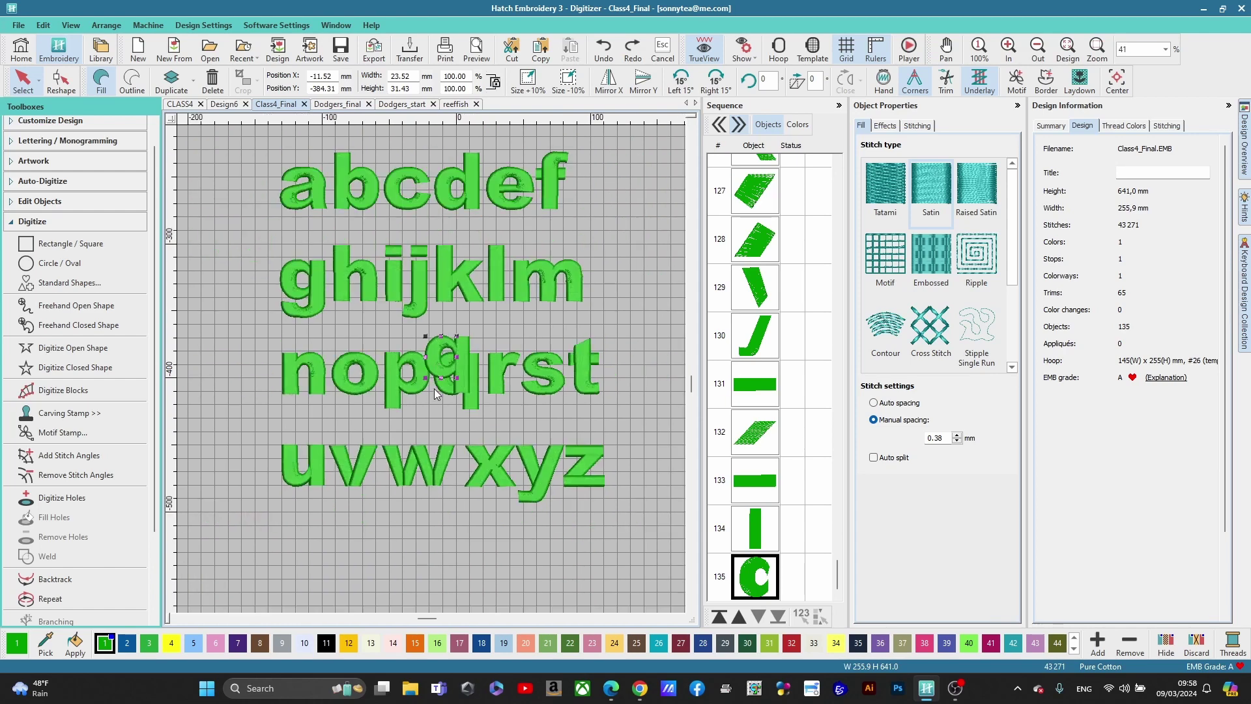
scroll(434, 391, up, 1)
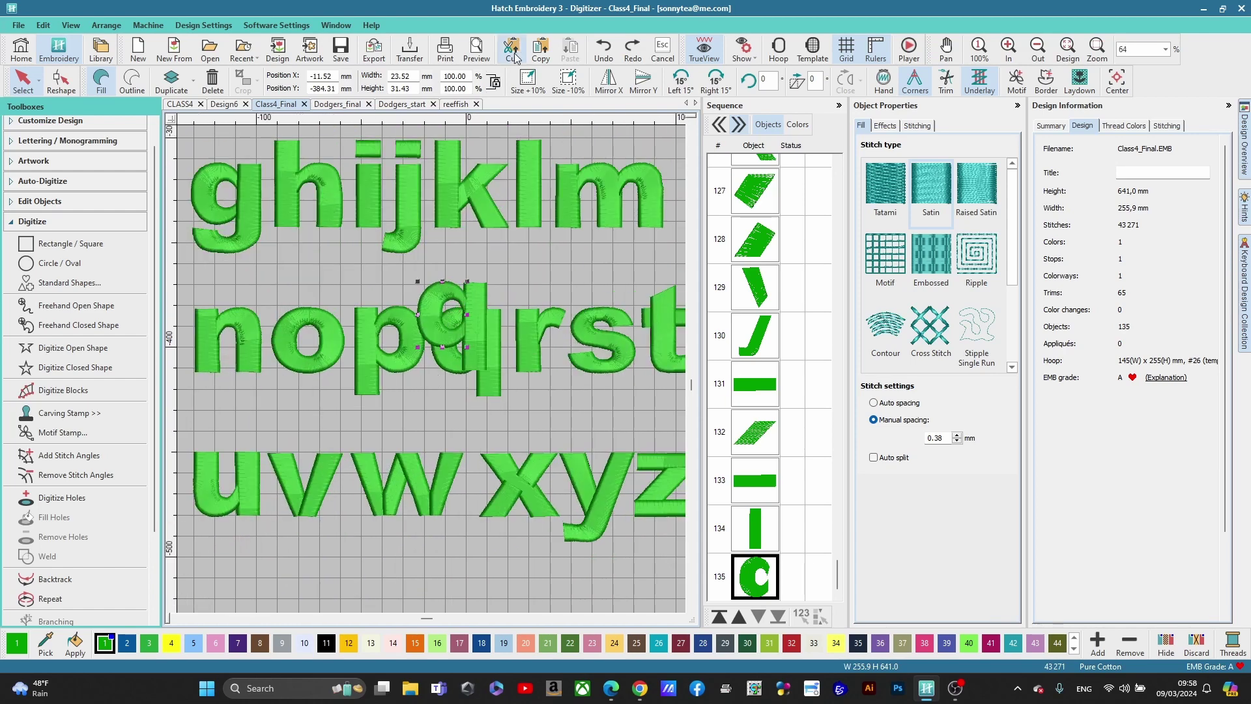
click(603, 49)
click(604, 49)
click(603, 49)
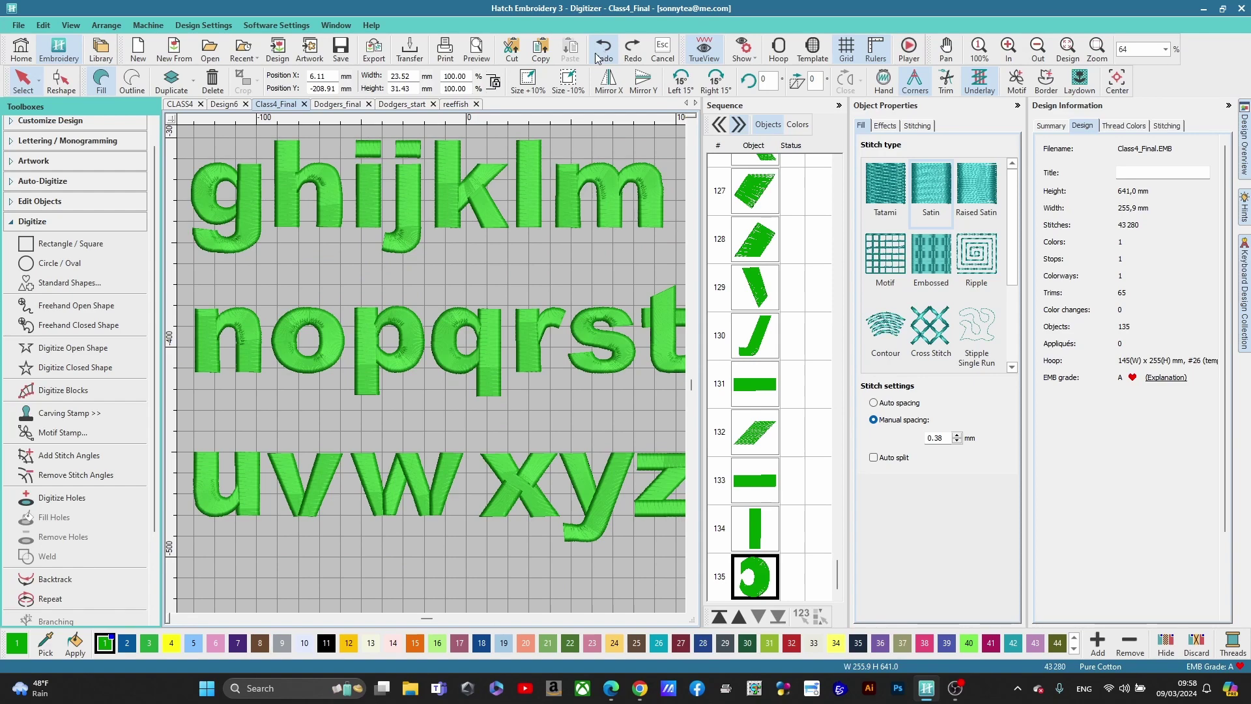
scroll(431, 369, down, 1)
scroll(416, 377, up, 1)
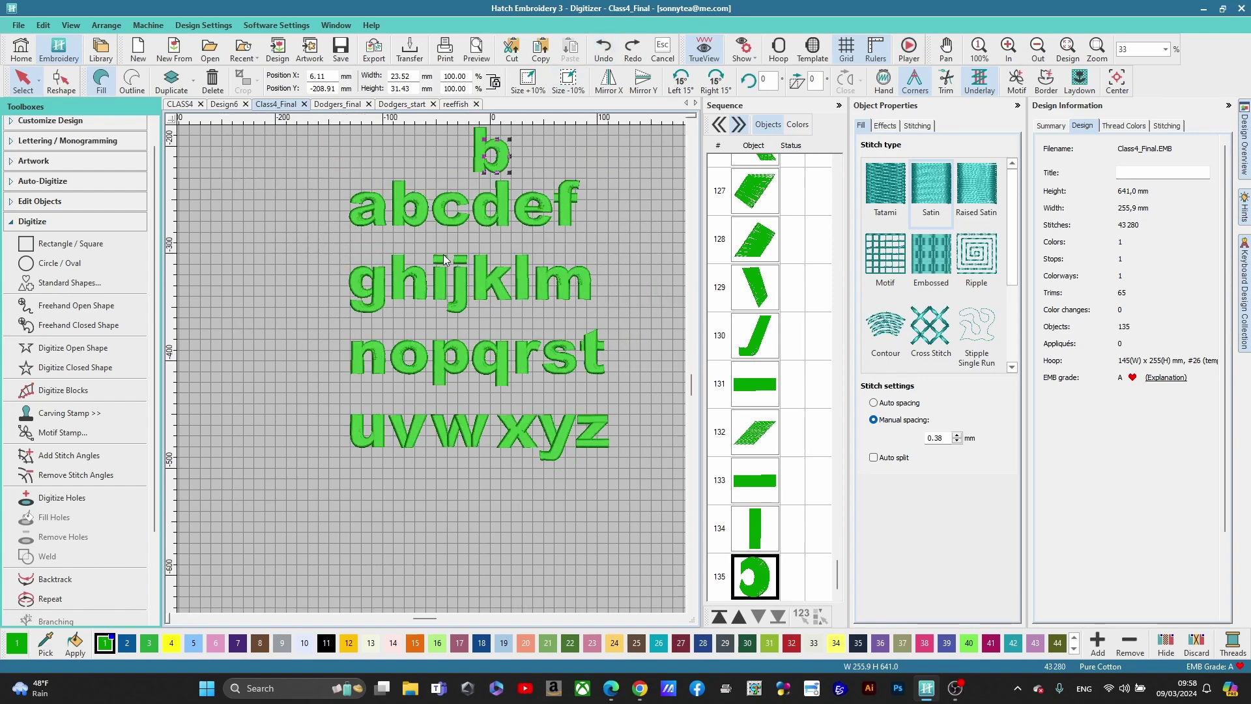
scroll(432, 379, up, 2)
scroll(436, 358, up, 5)
click(458, 342)
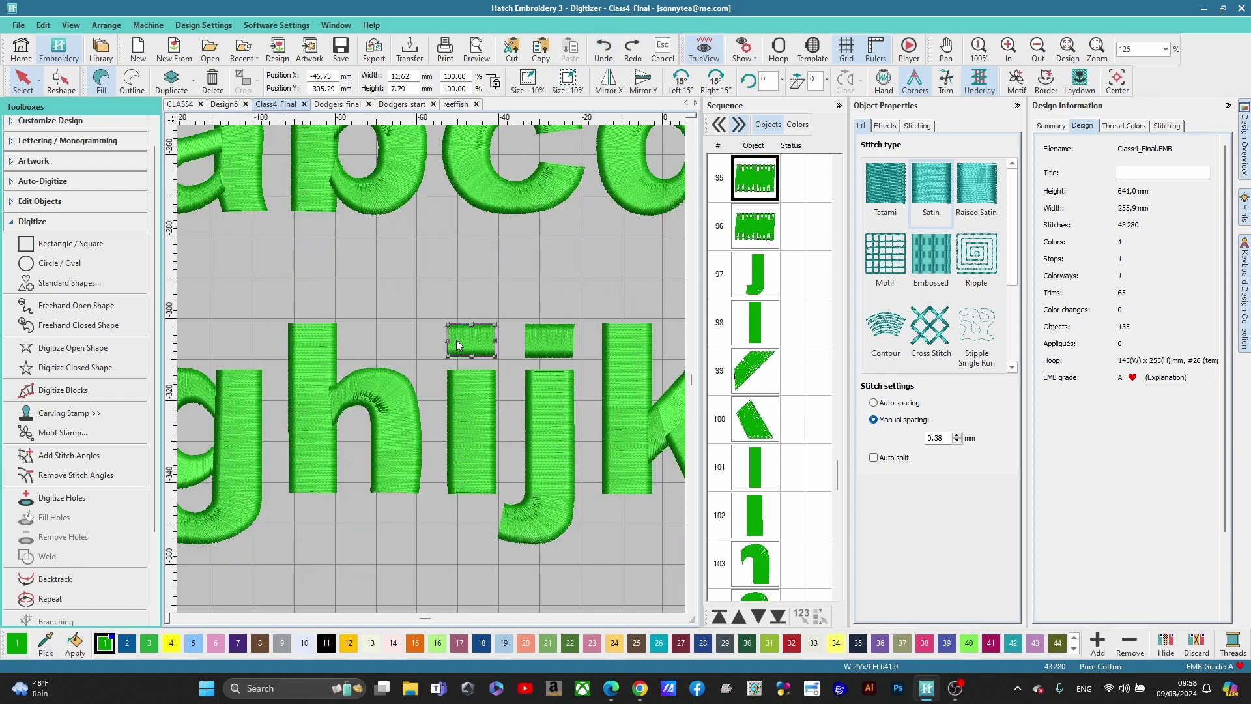
mouse_move(456, 339)
mouse_down()
mouse_move(536, 339)
mouse_move(464, 329)
mouse_up()
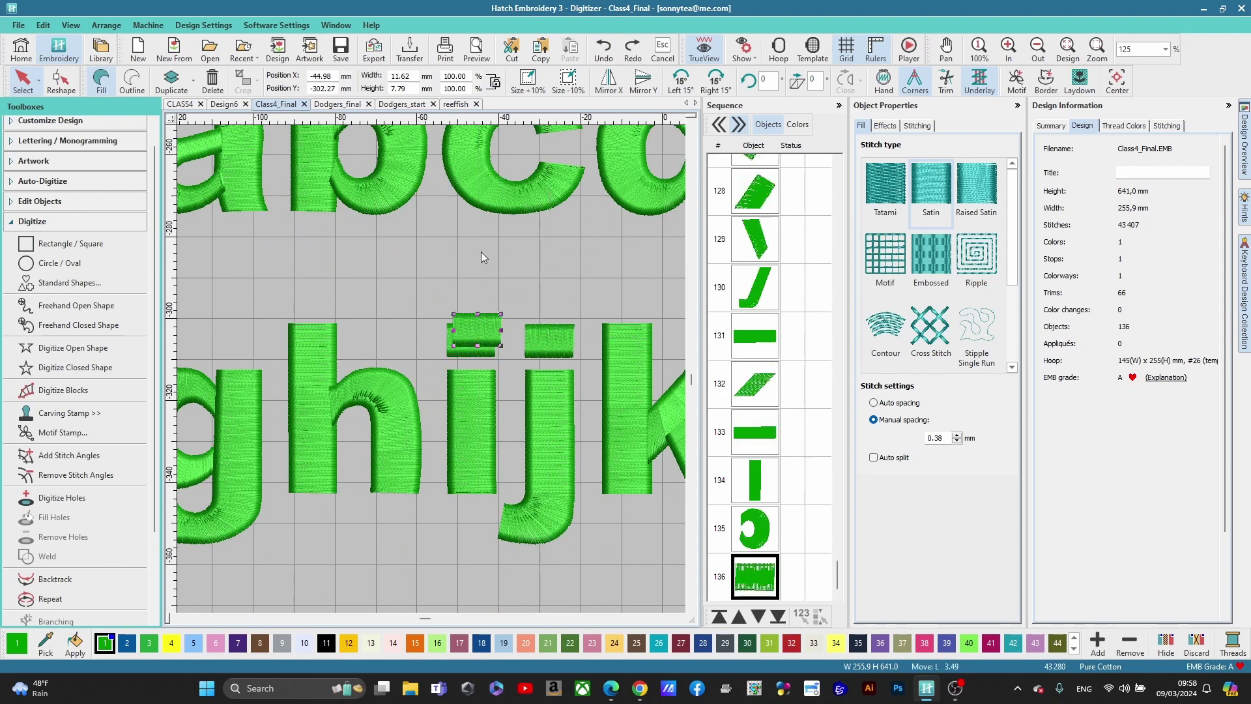
click(596, 51)
scroll(471, 272, down, 5)
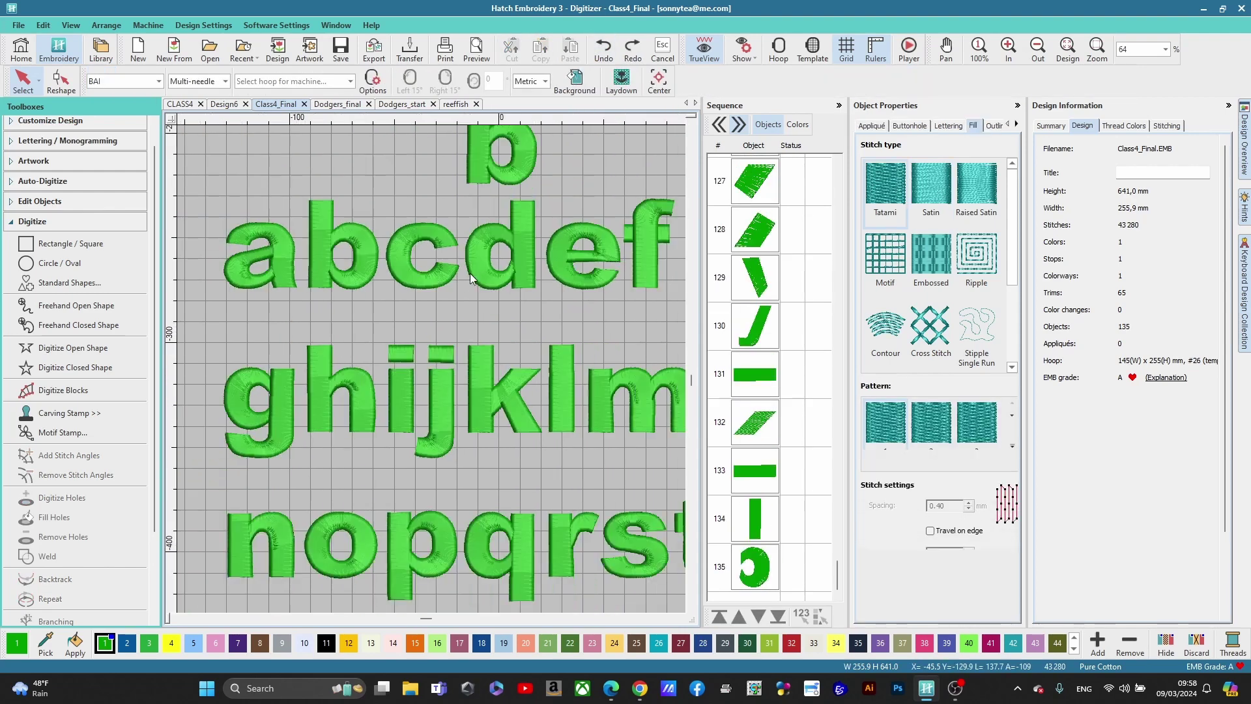
scroll(345, 393, down, 1)
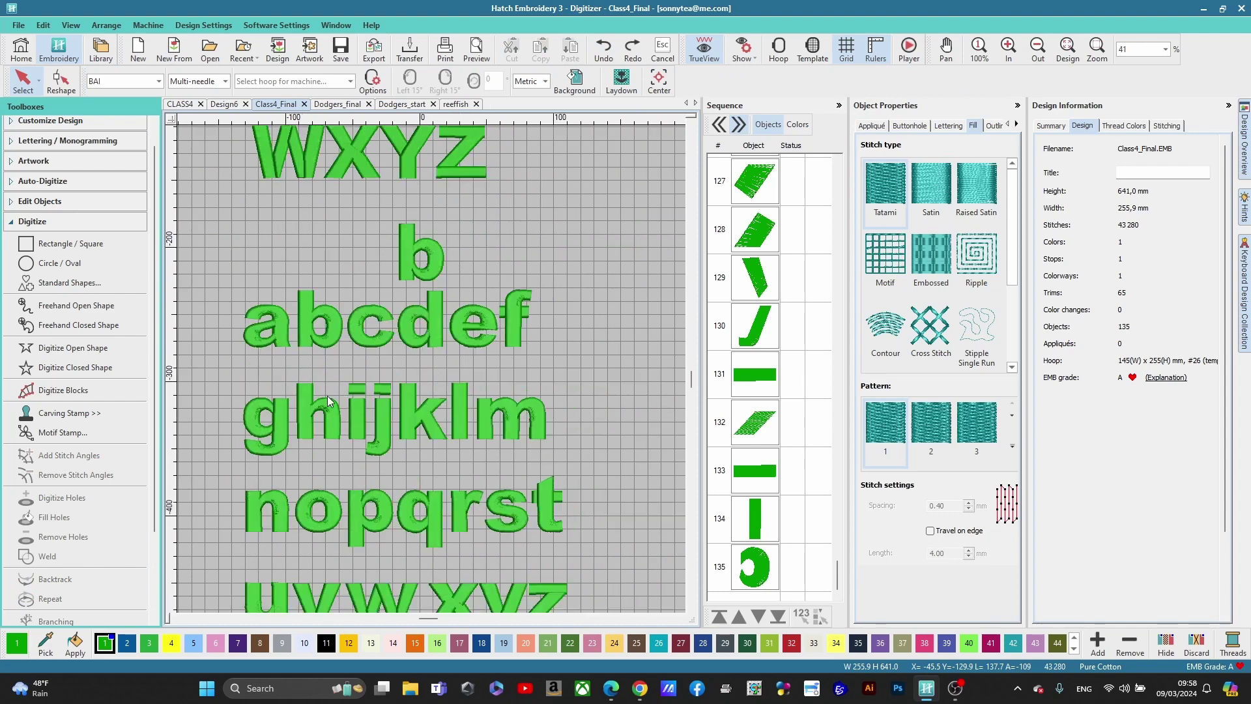
scroll(431, 369, up, 4)
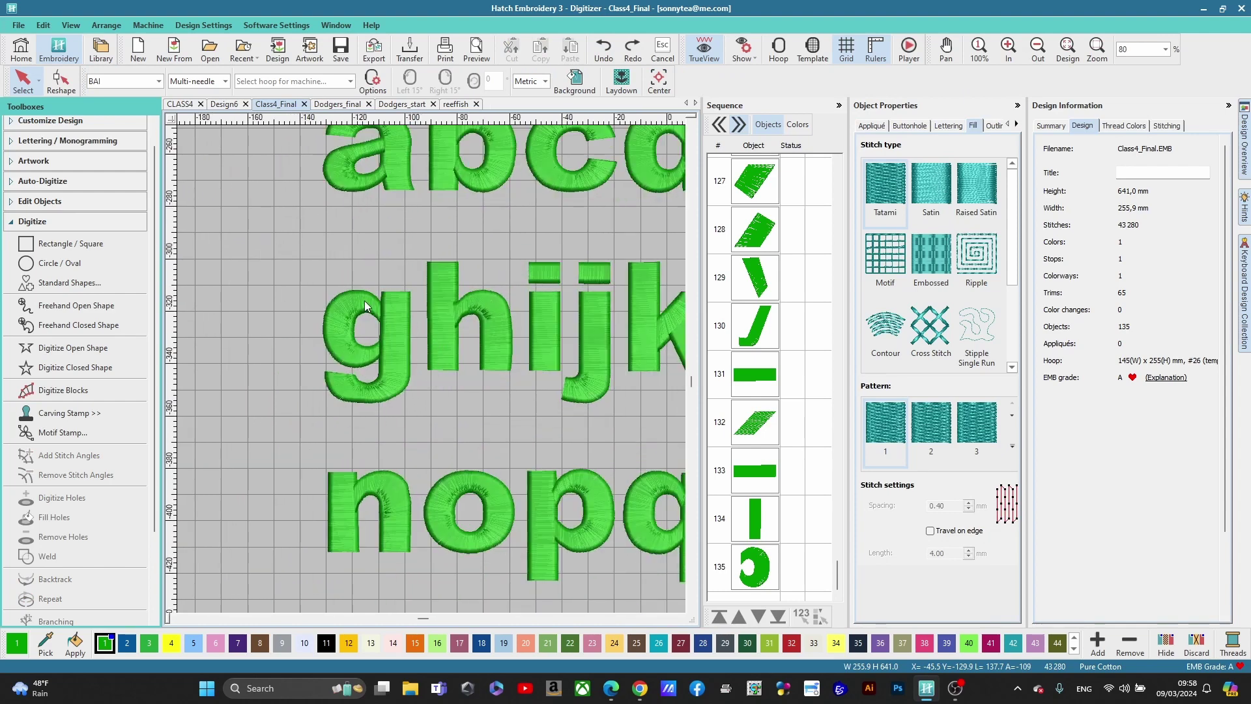
scroll(510, 426, down, 3)
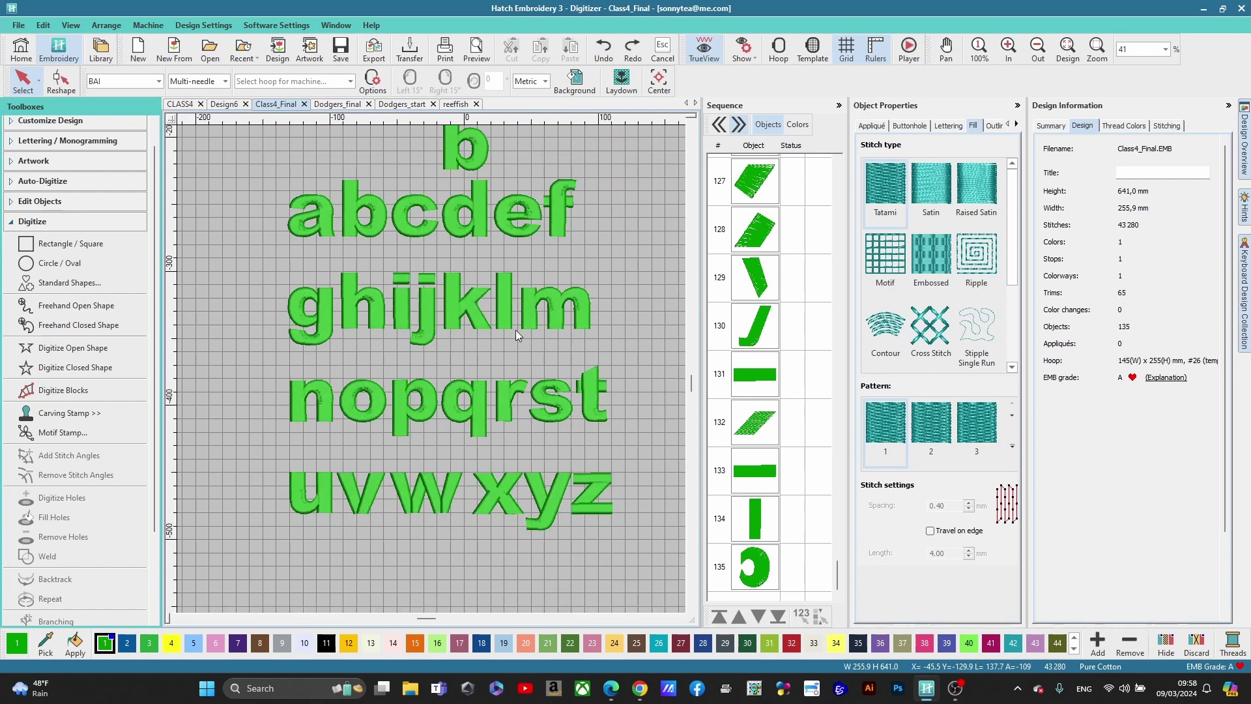
scroll(544, 311, up, 4)
click(447, 351)
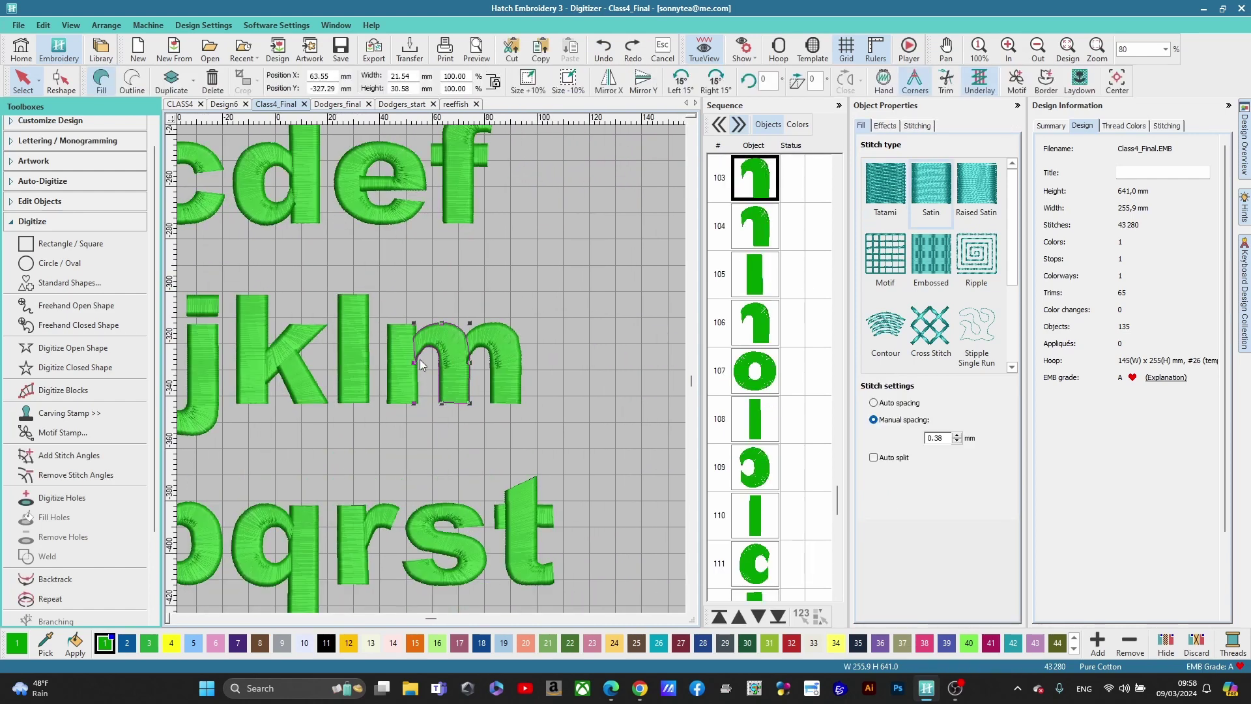
ctrl+click(407, 365)
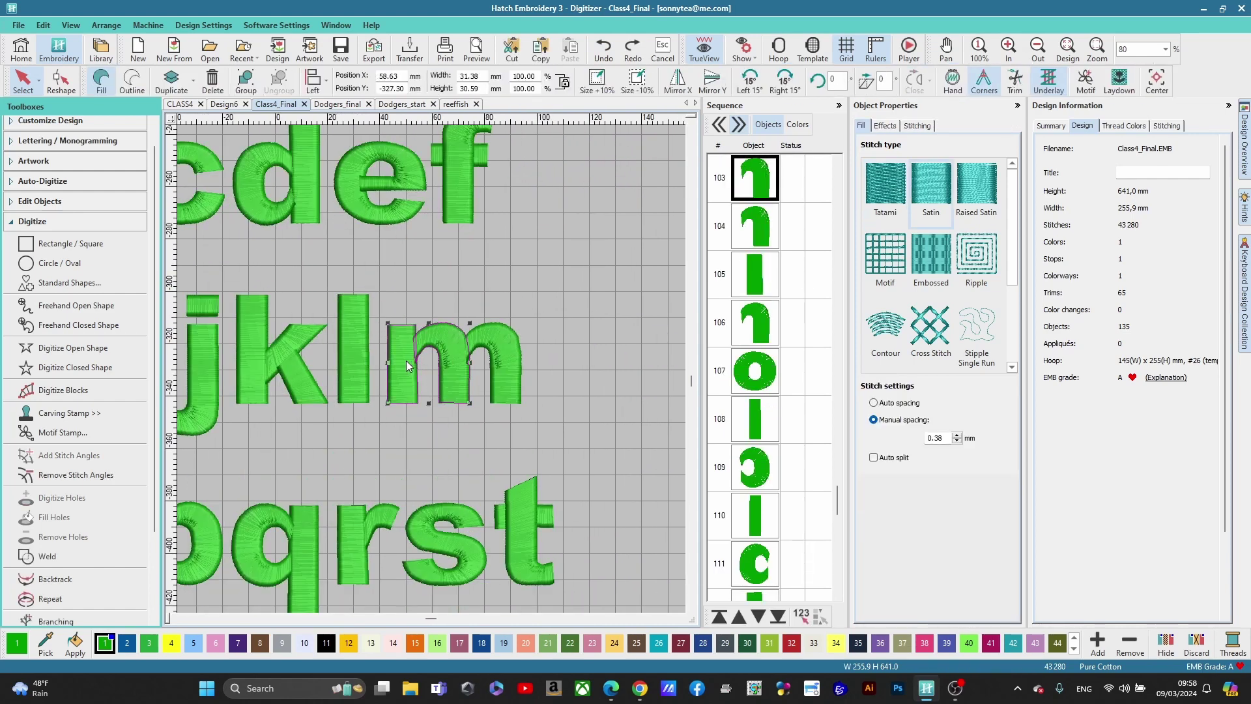
drag(407, 365, 308, 464)
scroll(432, 373, down, 1)
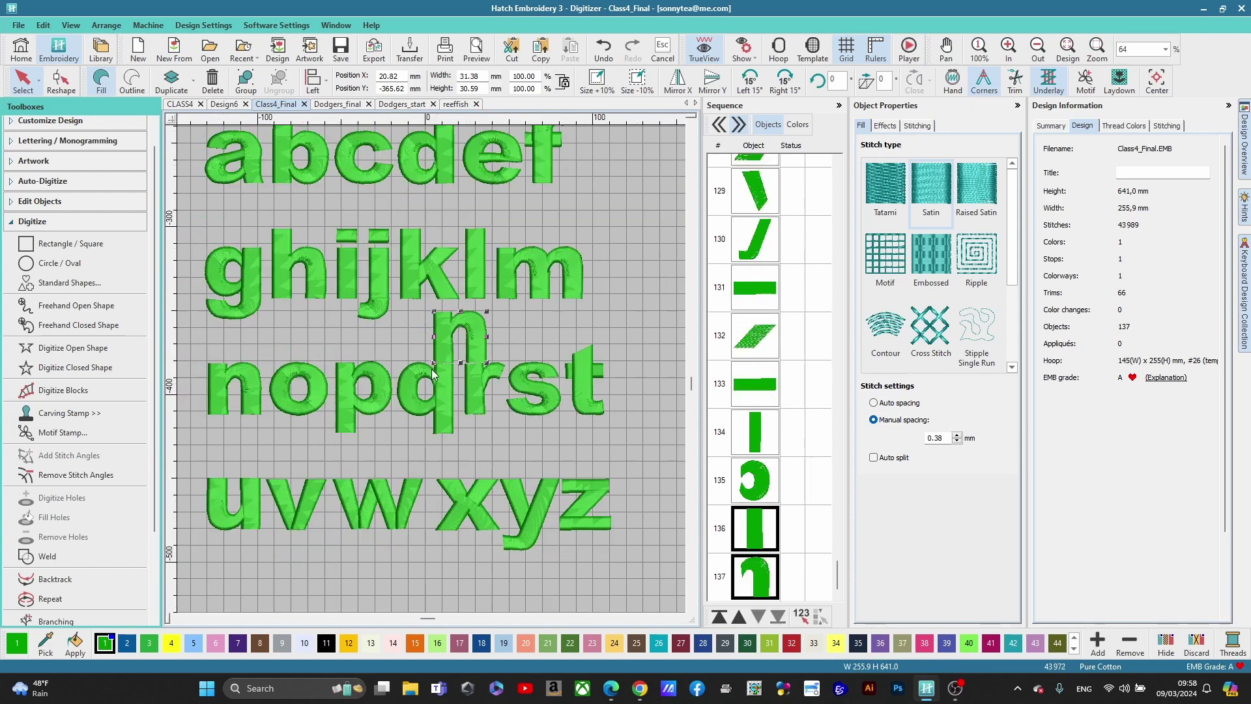
drag(454, 343, 228, 355)
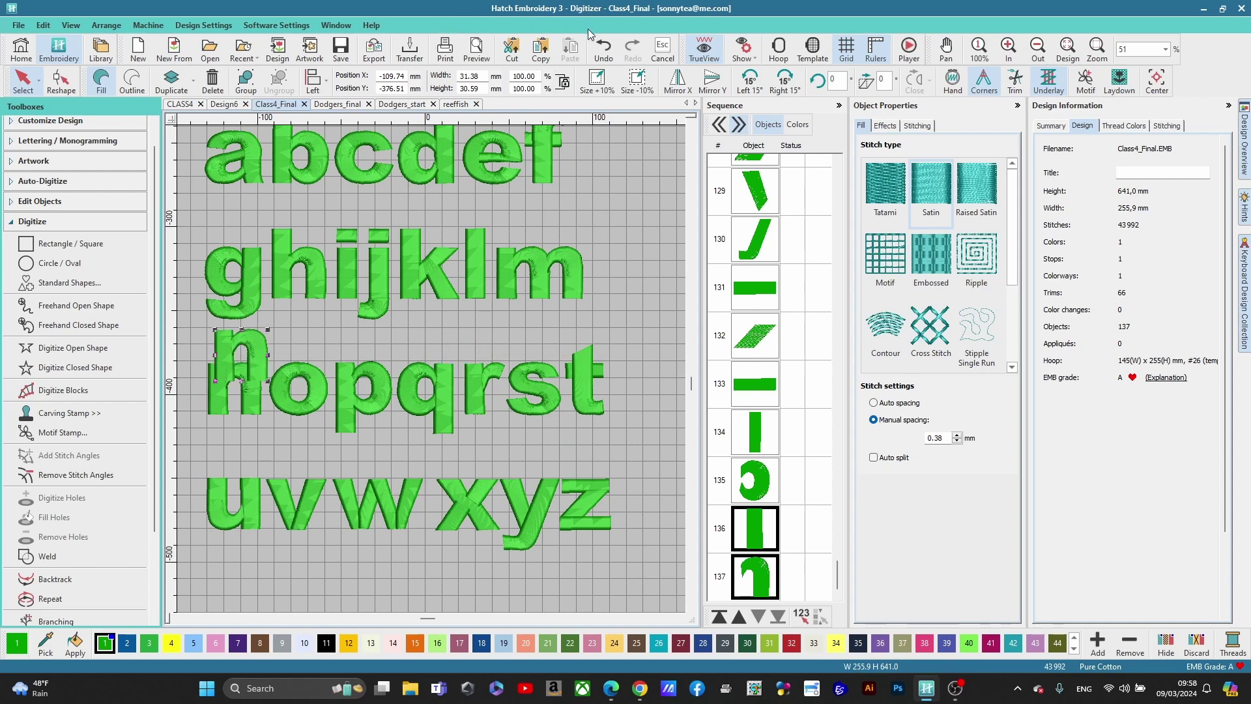
click(604, 46)
click(604, 46)
scroll(432, 369, down, 2)
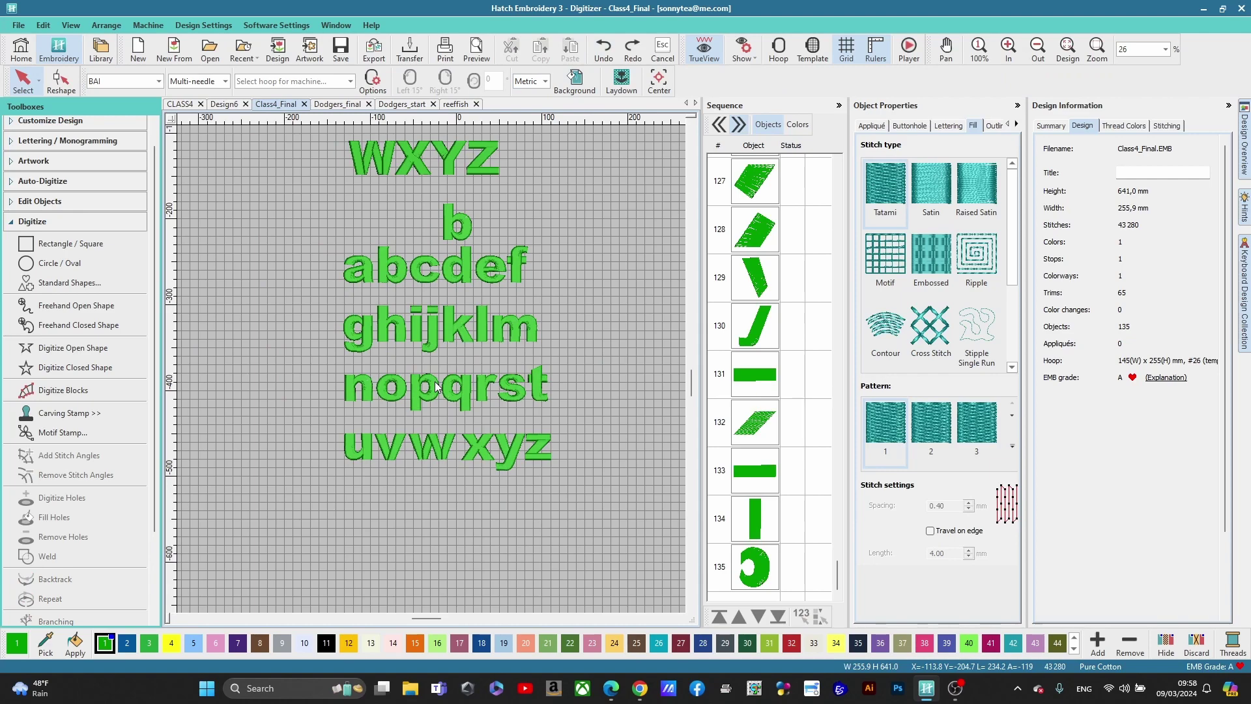
Step: Delete the duplicate 'b' above the lowercase rows, returning Class4_Final to 133 objects and 42,352 stitches
scroll(435, 386, down, 2)
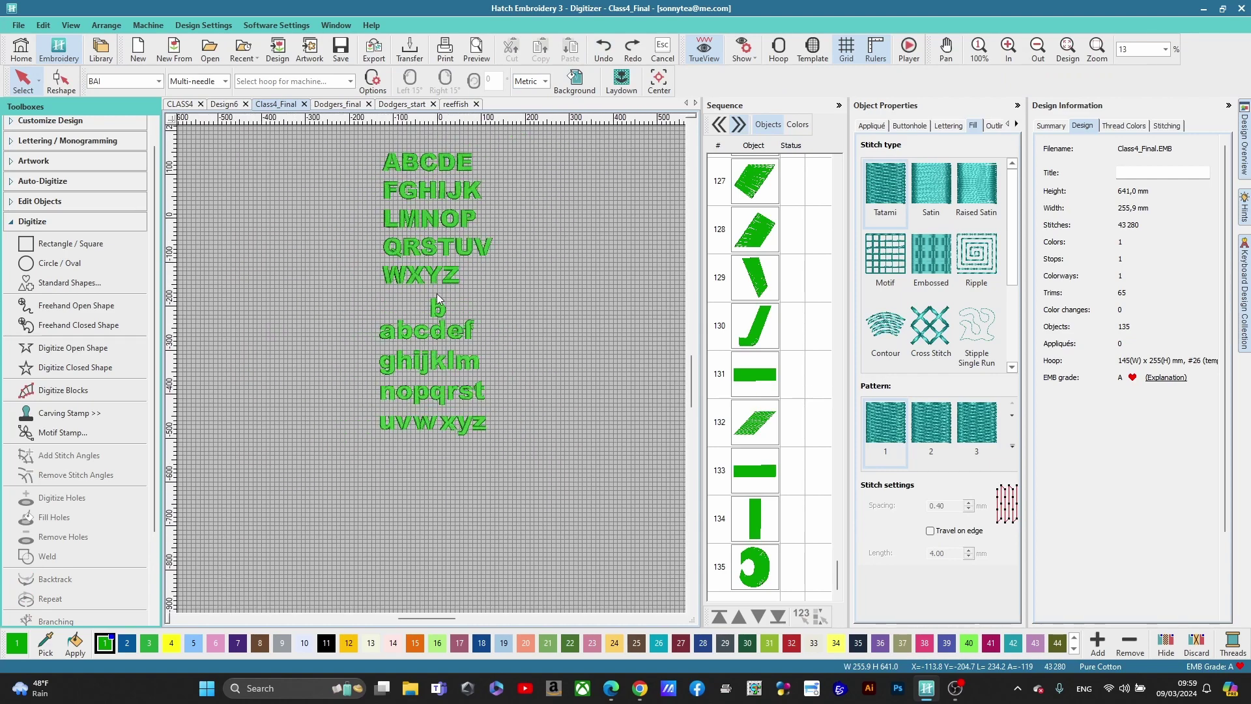
scroll(437, 307, up, 5)
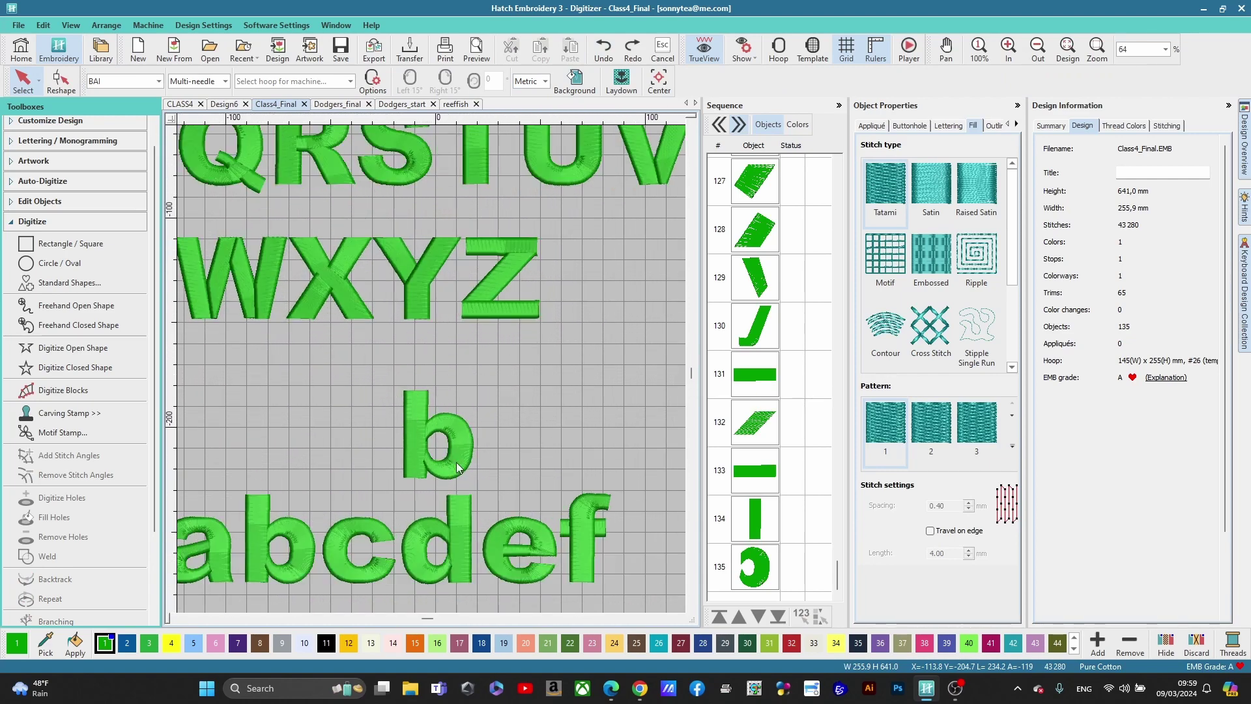
click(491, 482)
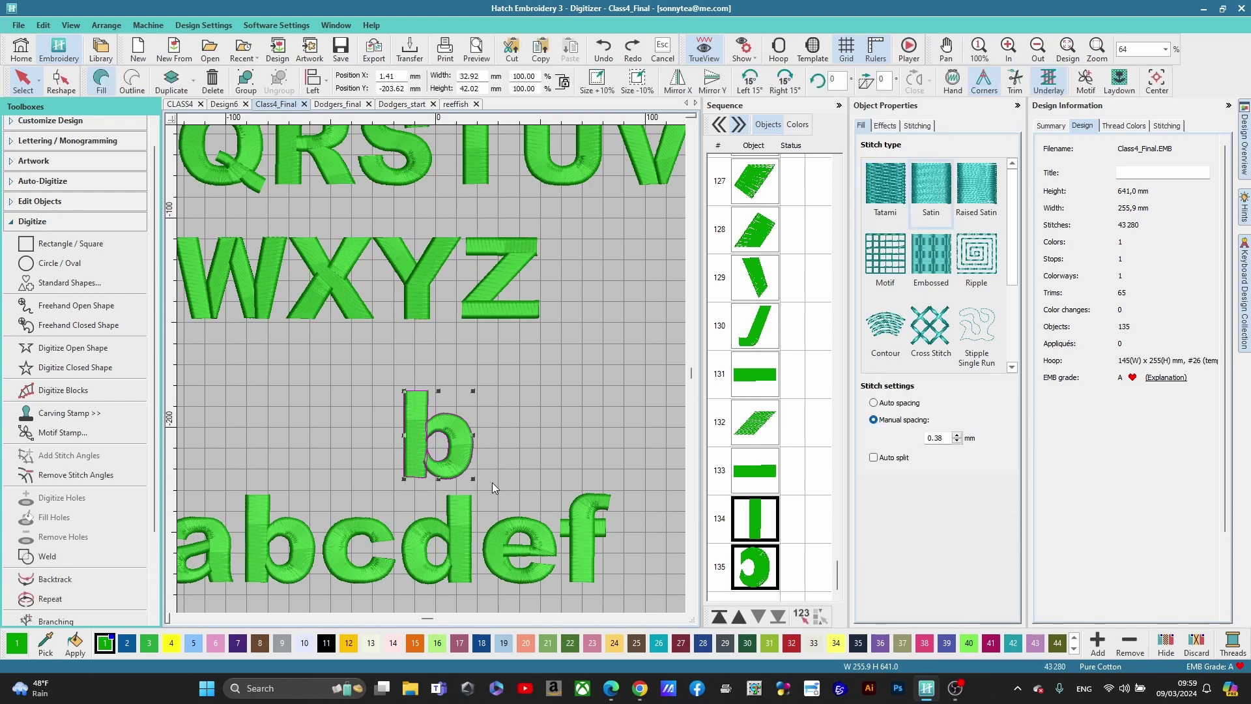
key(Delete)
scroll(431, 369, down, 2)
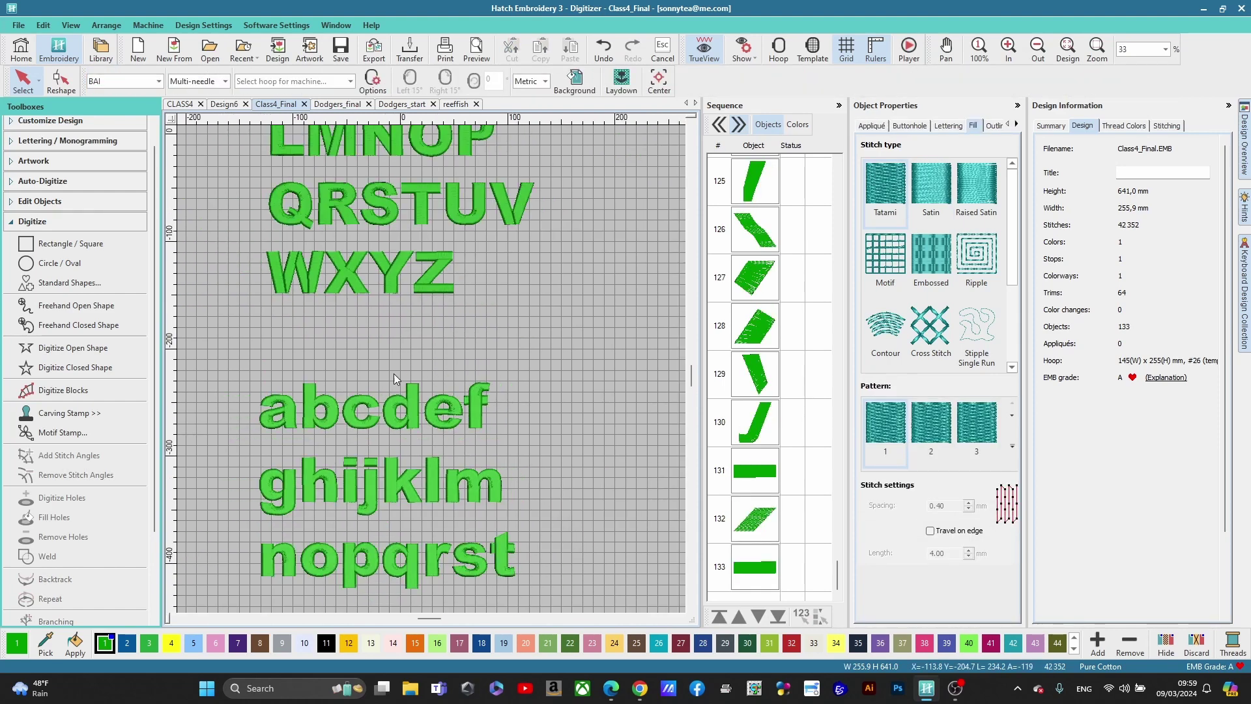
scroll(388, 374, down, 1)
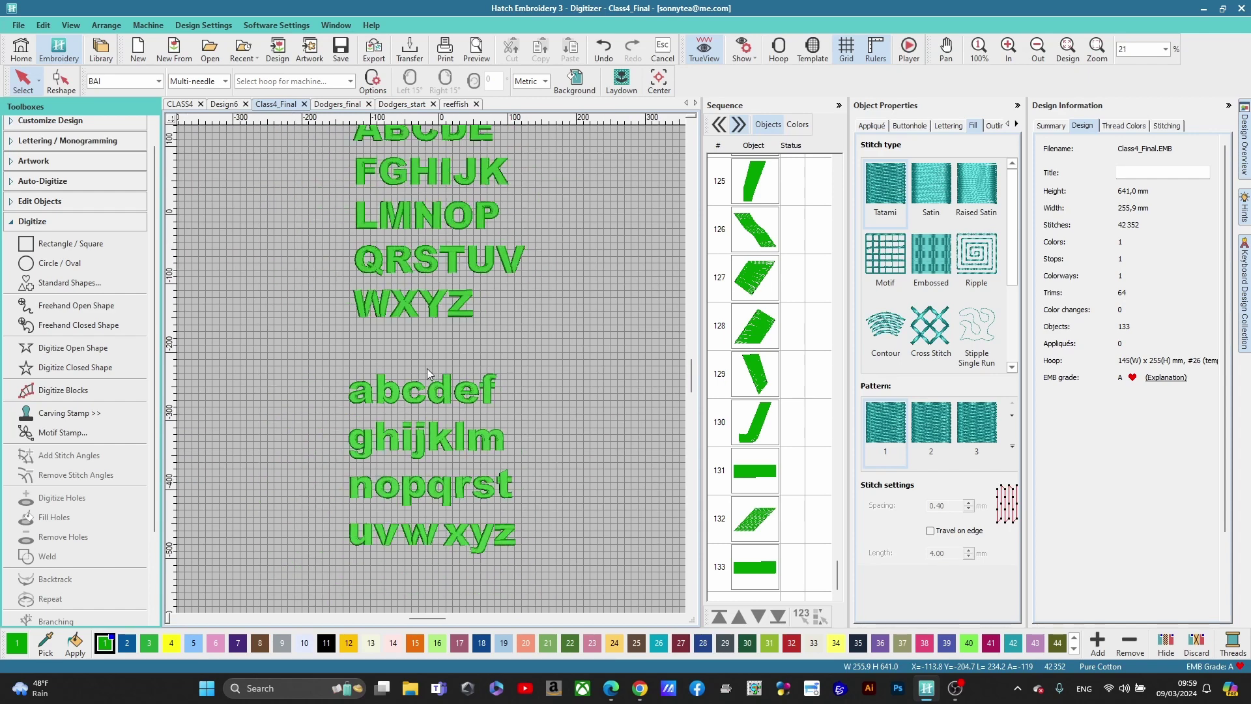